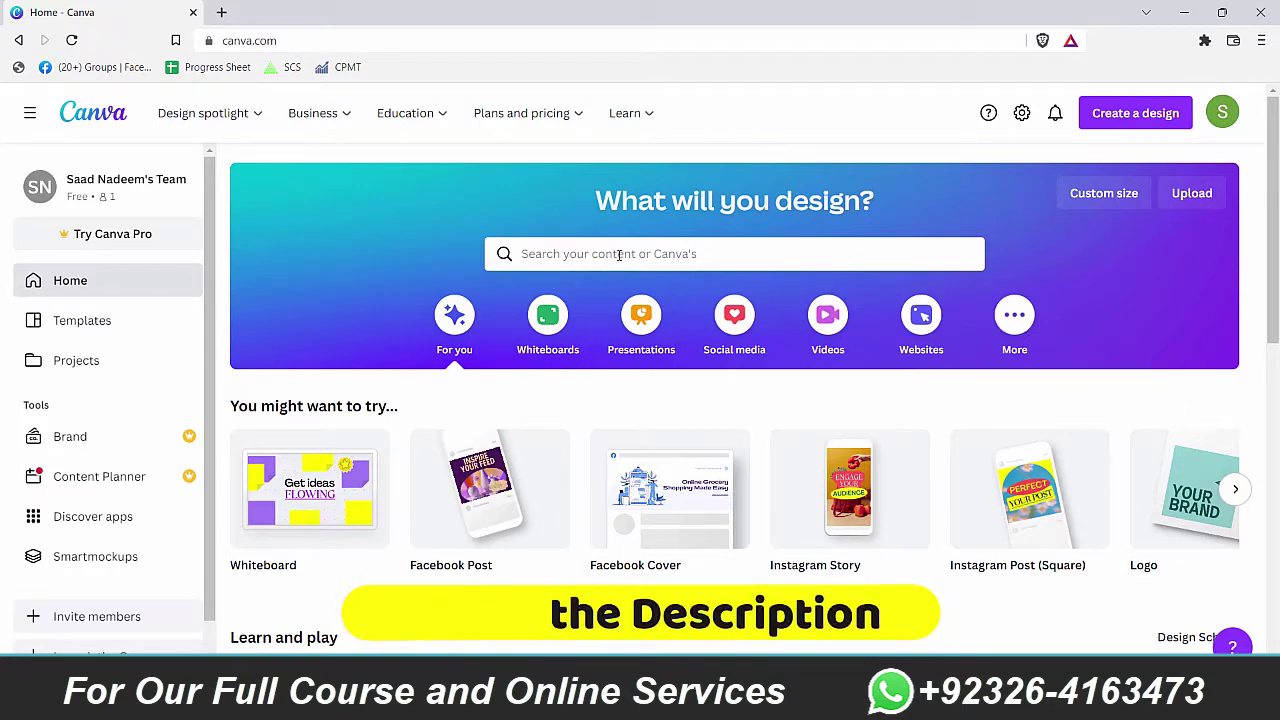
Search Canva's home page for 'resume' designs
{"action": "left_click", "coordinate": [592, 264]}
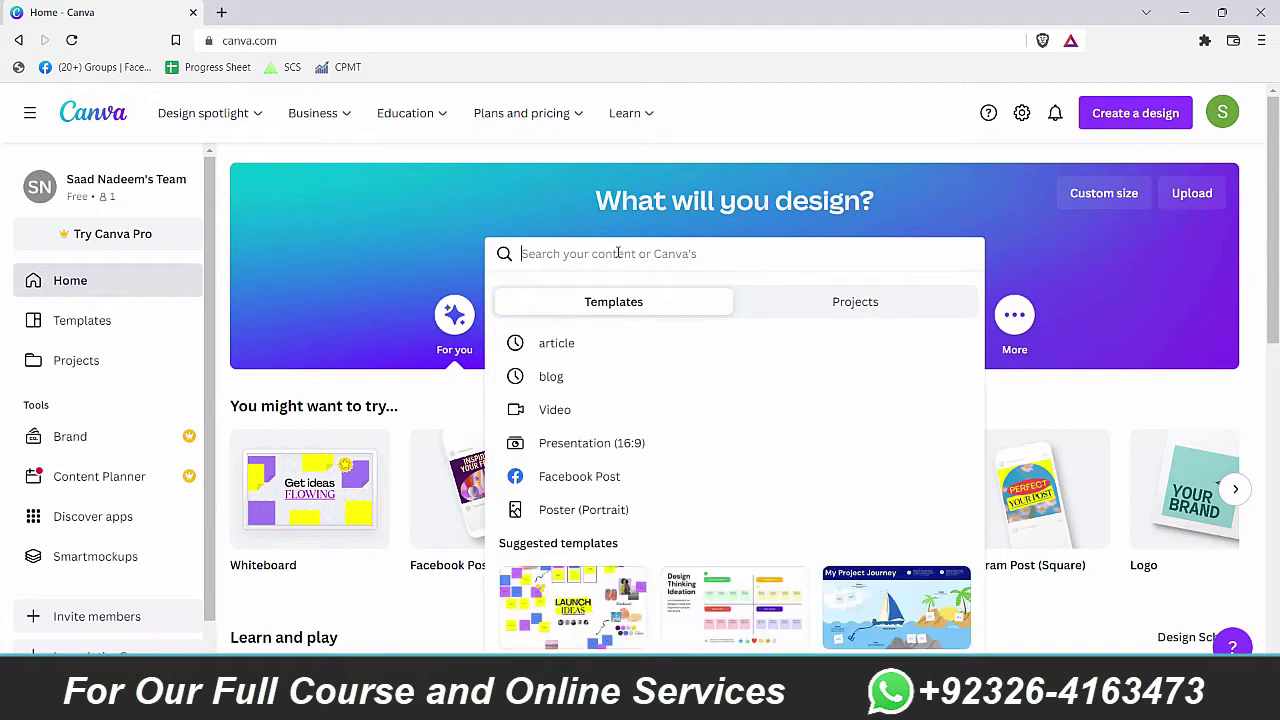
{"action": "left_click", "coordinate": [1189, 393]}
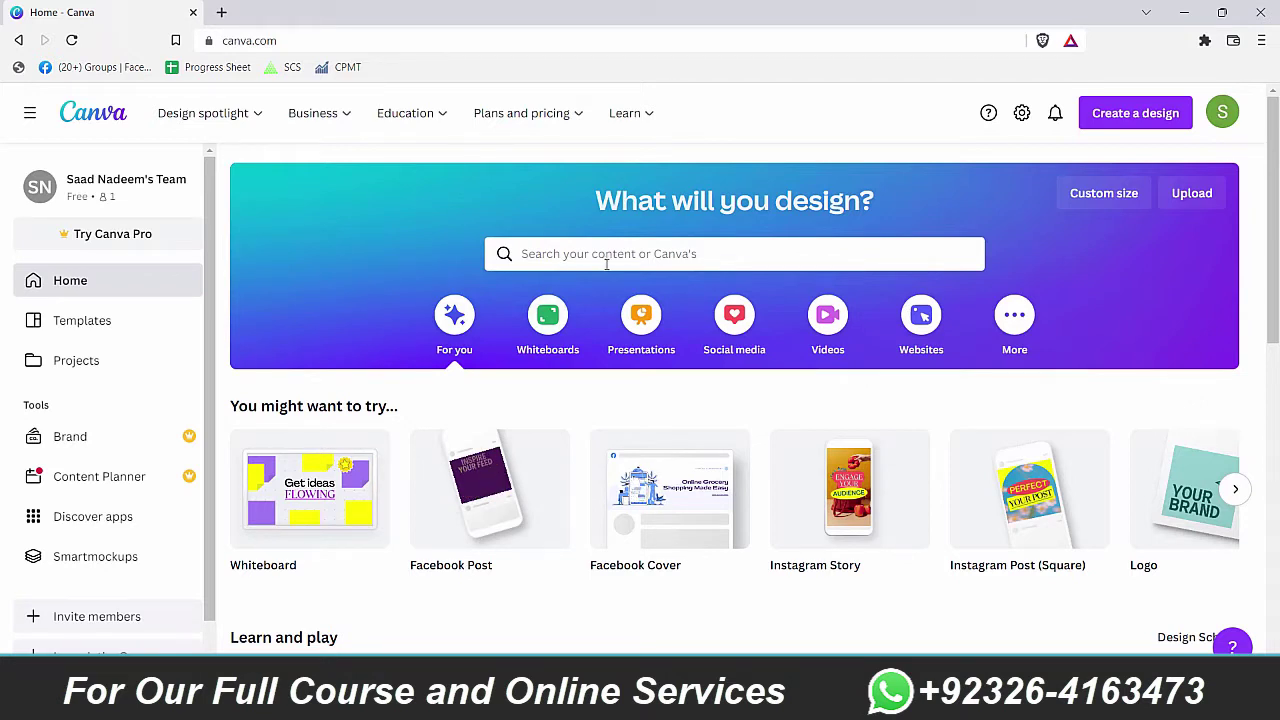
{"action": "left_click", "coordinate": [537, 254]}
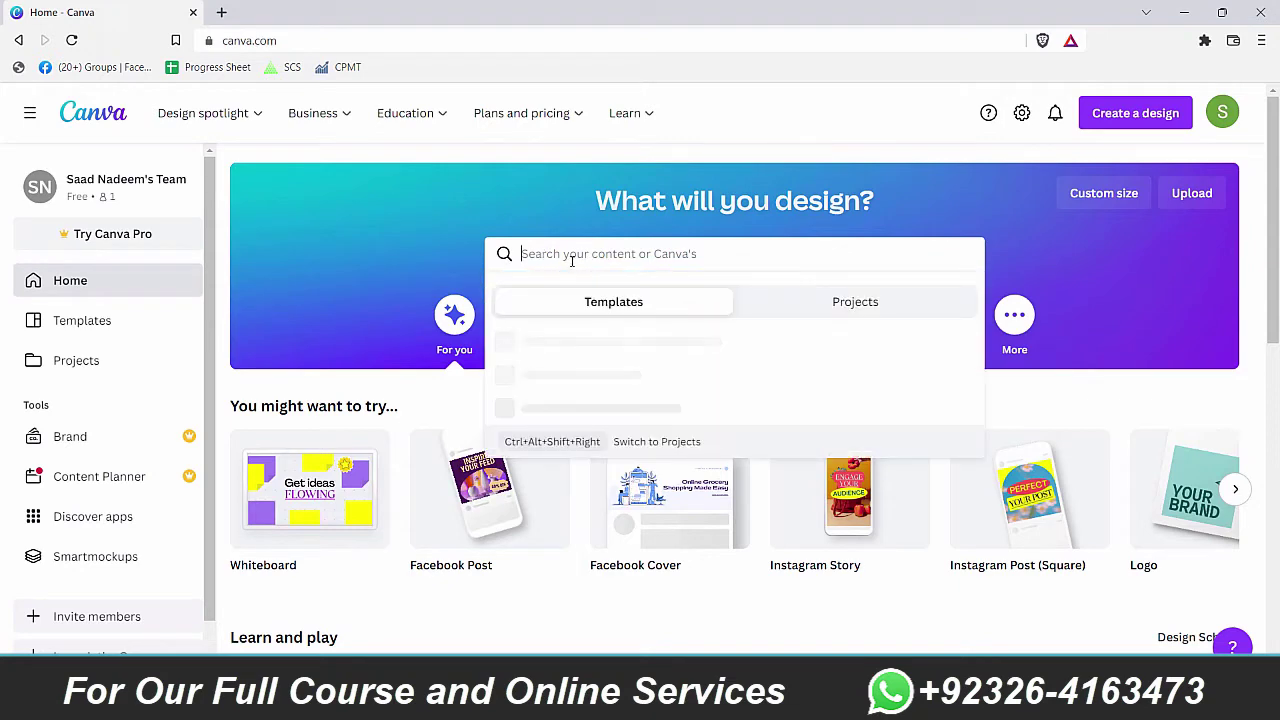
{"action": "type", "text": "resume"}
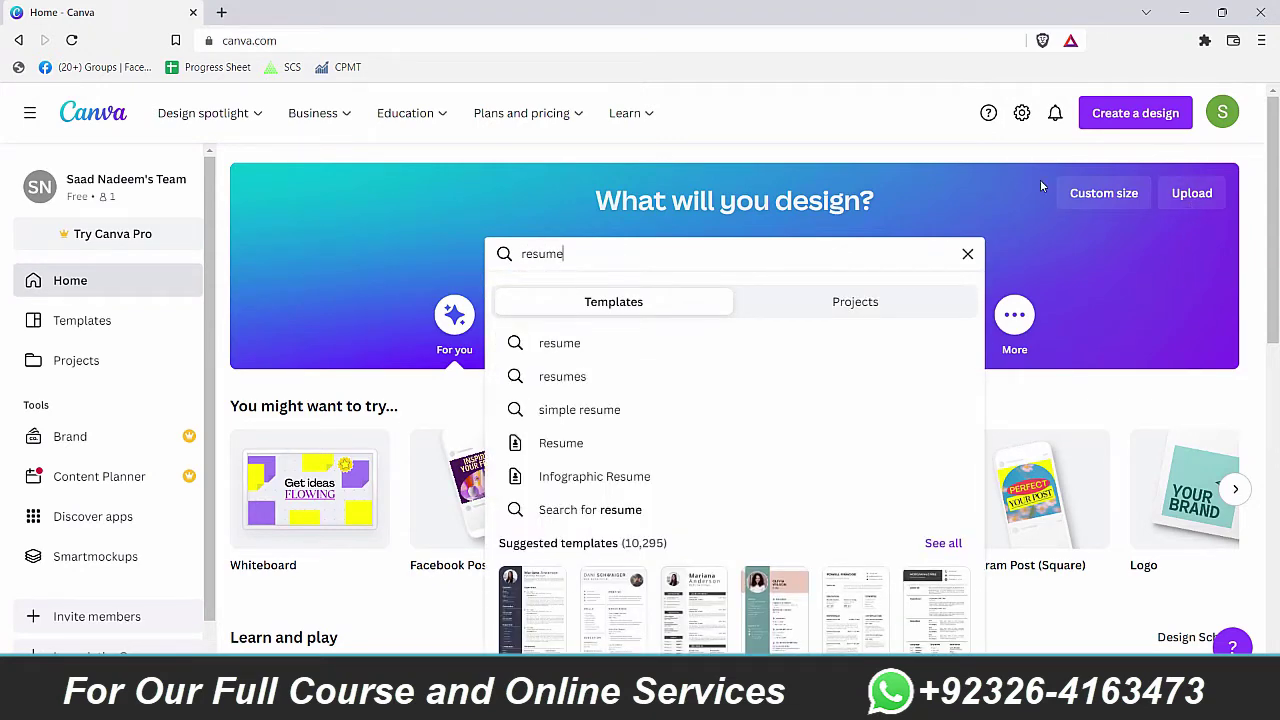
{"action": "left_click", "coordinate": [1030, 172]}
Create a blank Resume design at A4 (21 × 29.7 cm) and browse the resume templates
{"action": "left_click", "coordinate": [1135, 113]}
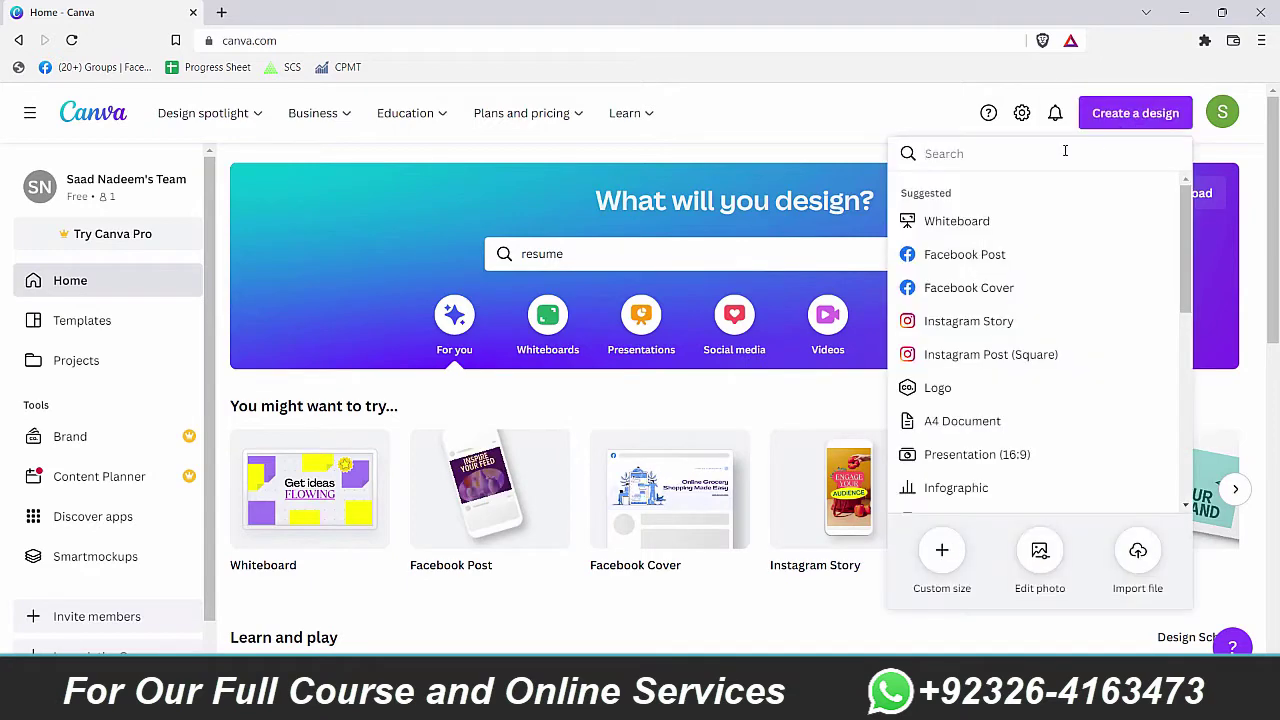
{"action": "type", "text": "resume"}
{"action": "left_click", "coordinate": [1048, 195]}
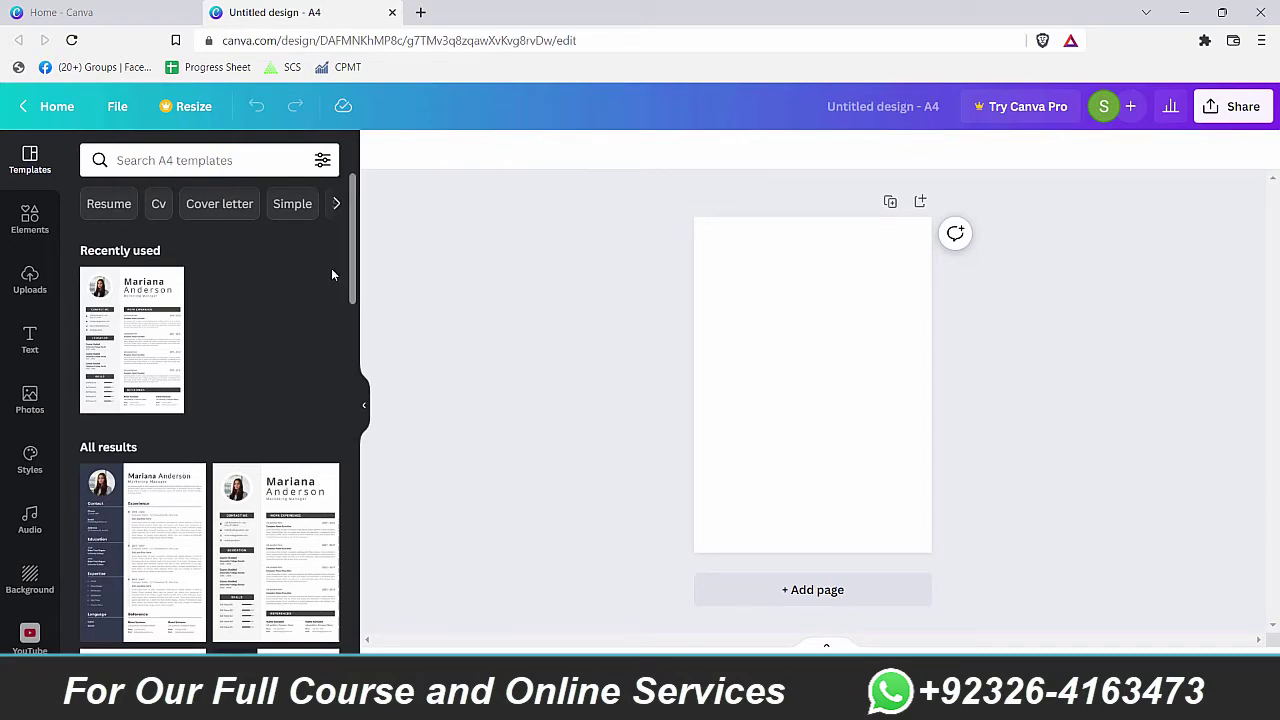
{"action": "scroll", "coordinate": [333, 275], "scroll_direction": "down", "scroll_amount": 8}
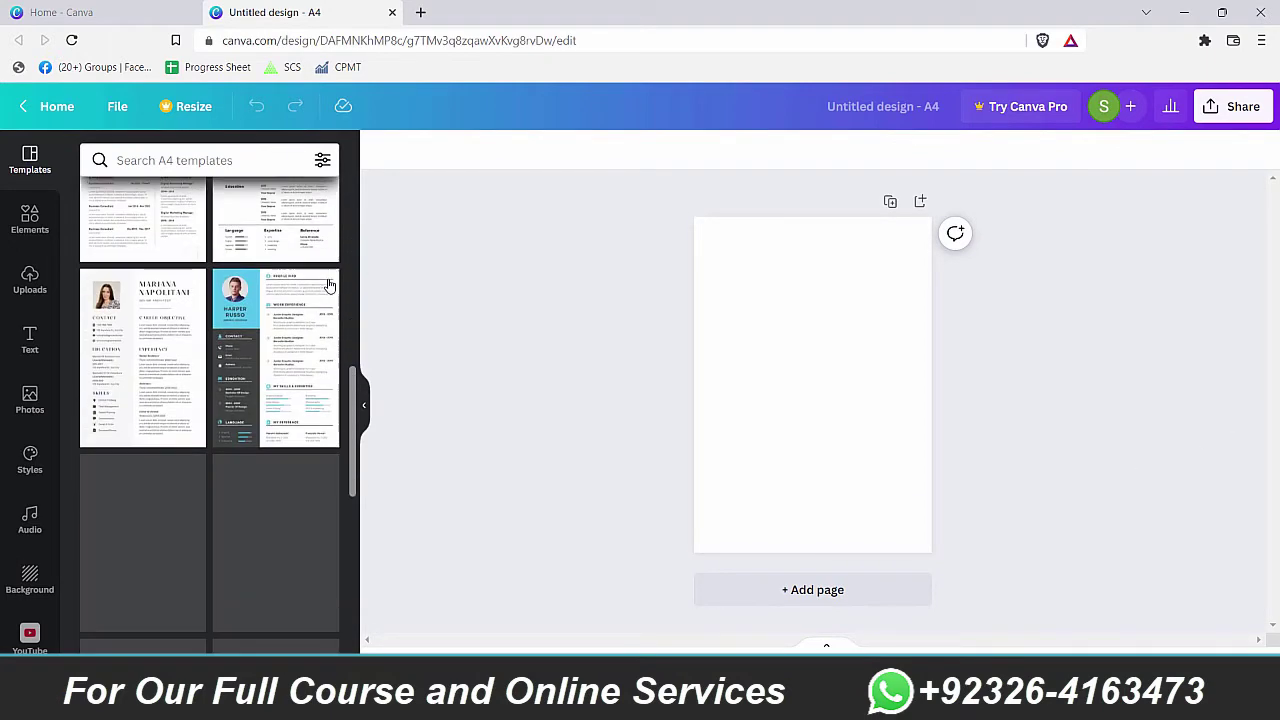
{"action": "scroll", "coordinate": [330, 287], "scroll_direction": "down", "scroll_amount": 6}
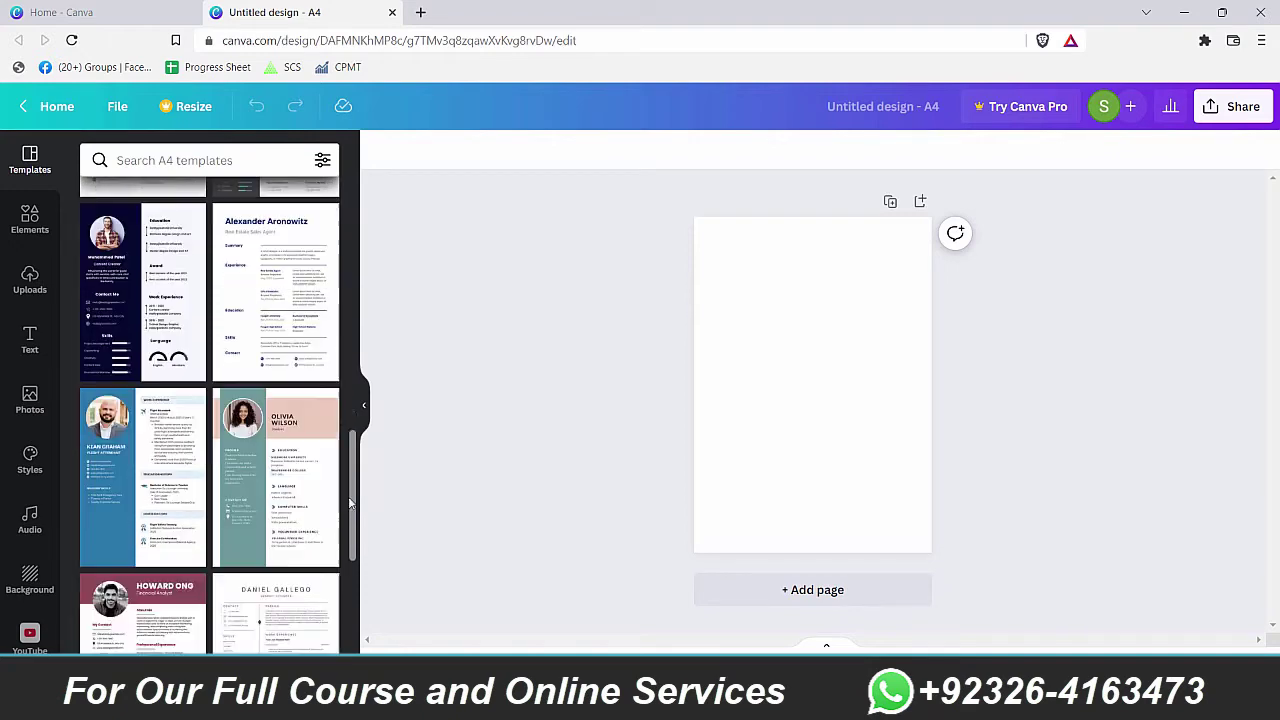
{"action": "scroll", "coordinate": [344, 518], "scroll_direction": "up", "scroll_amount": 14}
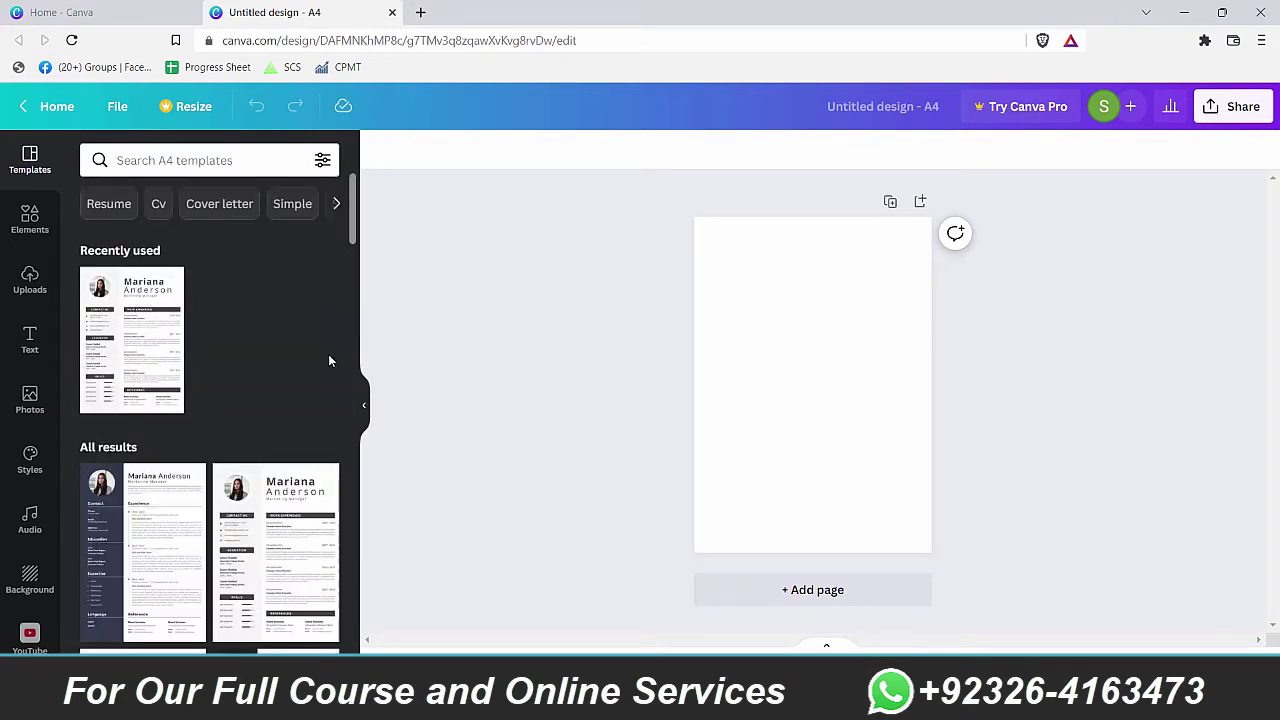
Apply the recently used grey-headed resume template, then review its portrait, name header and skills bars
{"action": "left_click", "coordinate": [124, 320]}
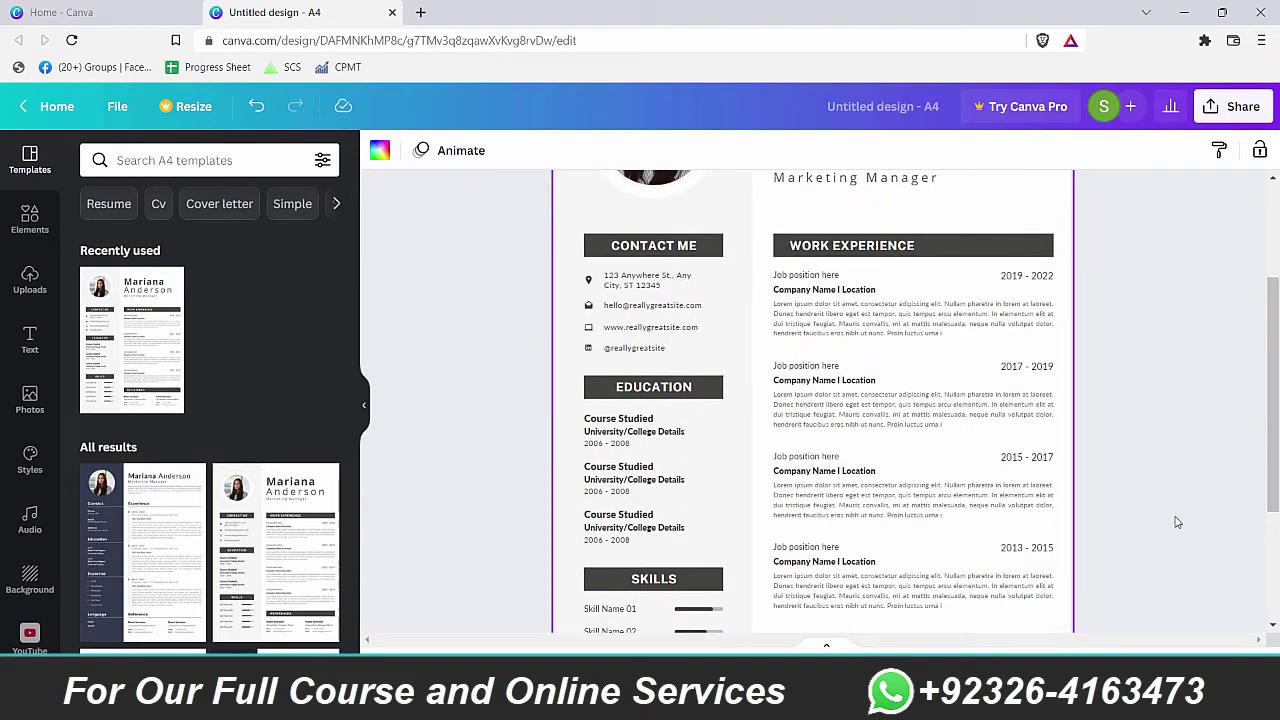
{"action": "scroll", "coordinate": [1262, 401], "scroll_direction": "down", "scroll_amount": 4}
{"action": "scroll", "coordinate": [1246, 305], "scroll_direction": "up", "scroll_amount": 6}
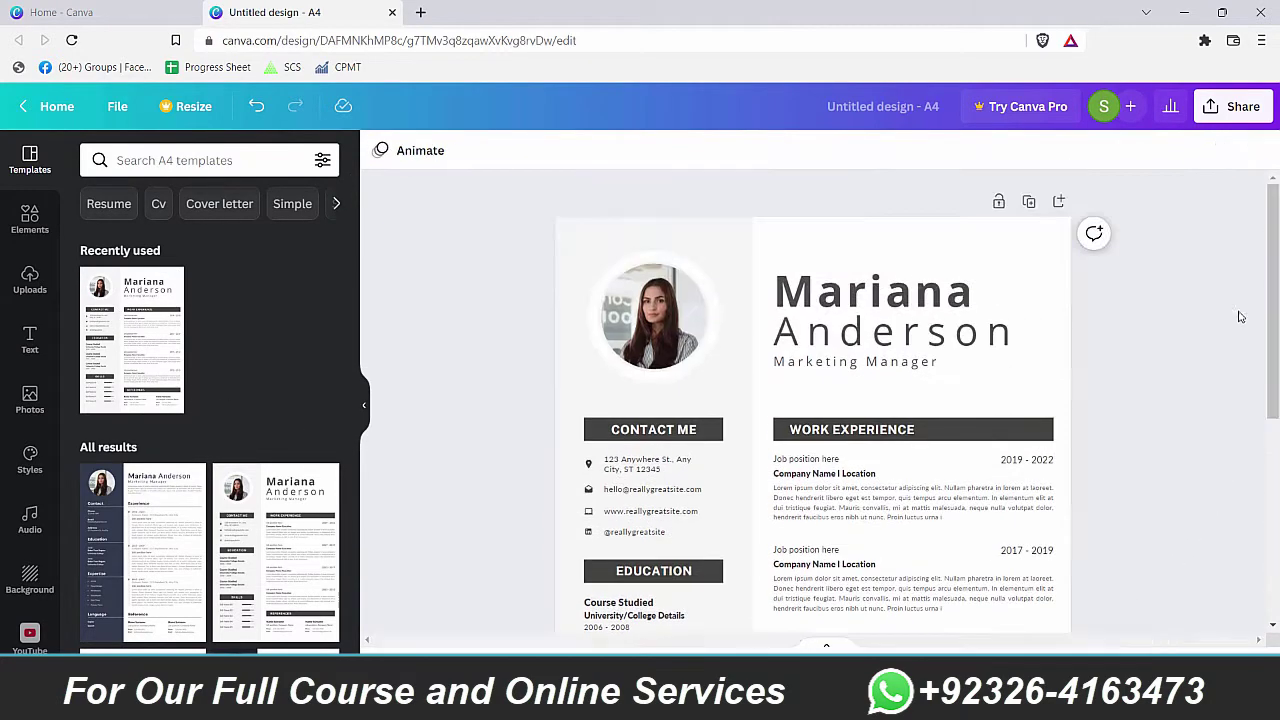
{"action": "scroll", "coordinate": [1266, 284], "scroll_direction": "down", "scroll_amount": 3}
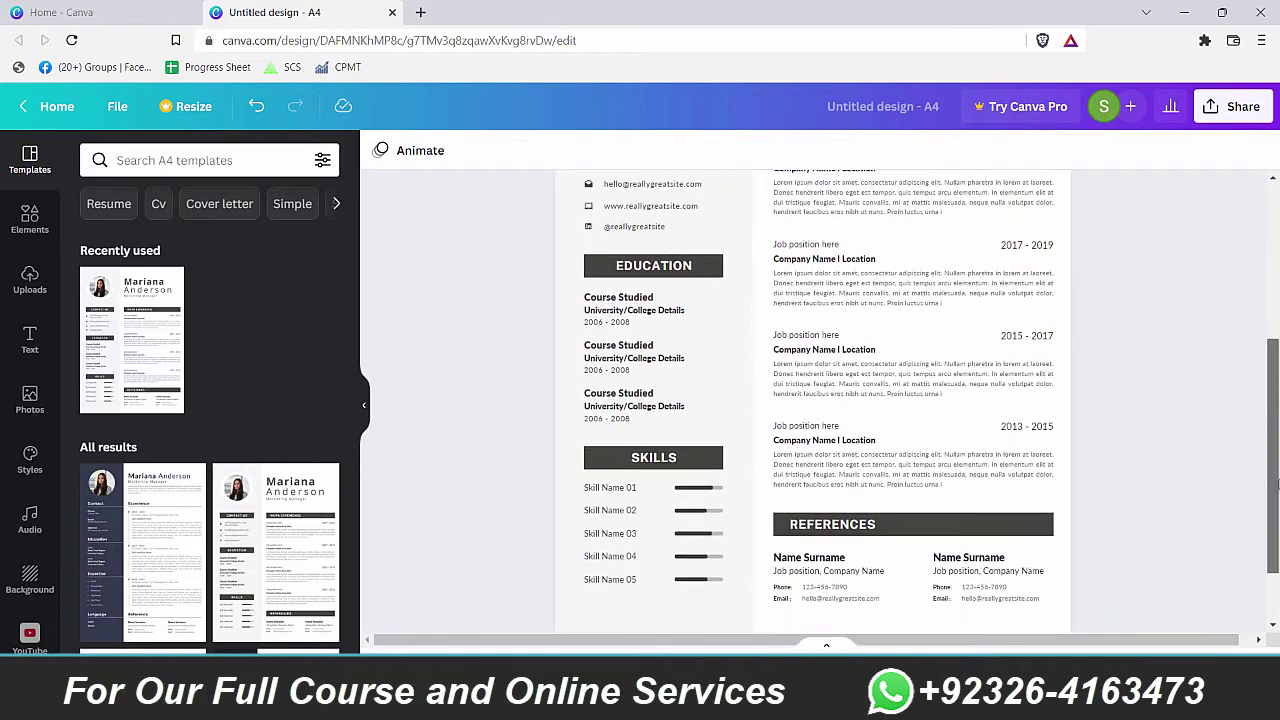
{"action": "left_click", "coordinate": [697, 490]}
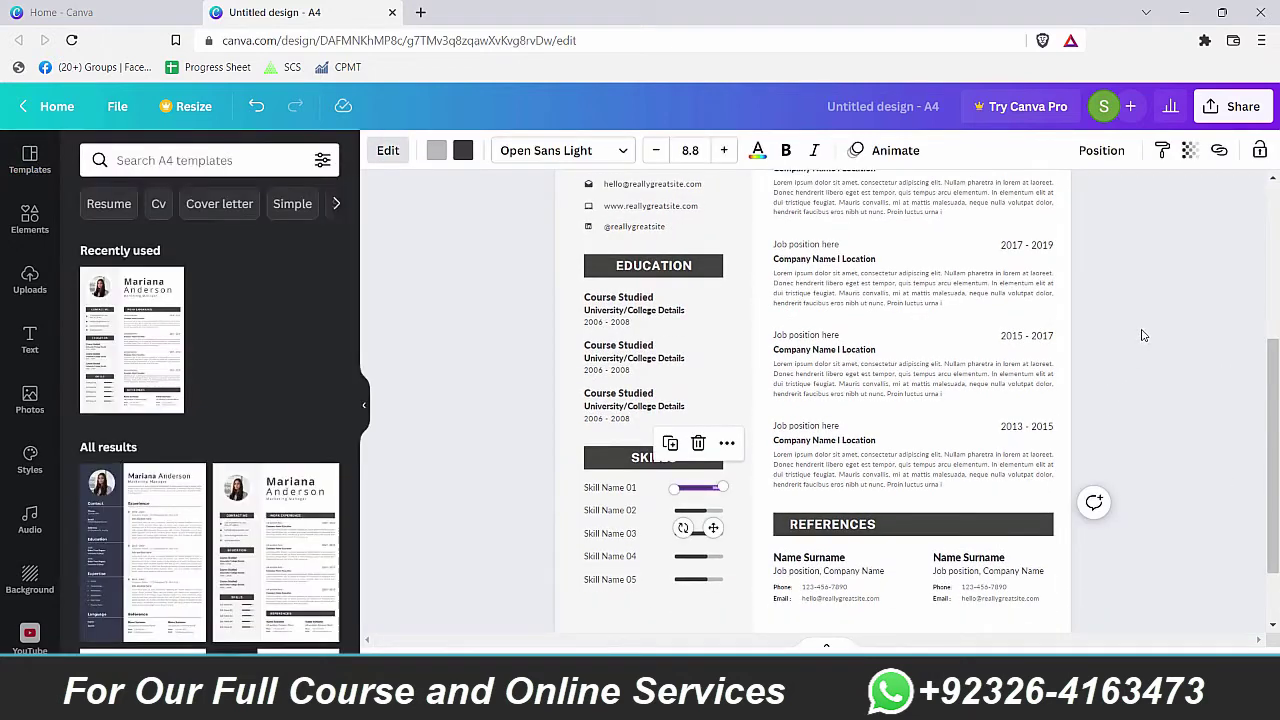
{"action": "scroll", "coordinate": [1038, 361], "scroll_direction": "up", "scroll_amount": 5}
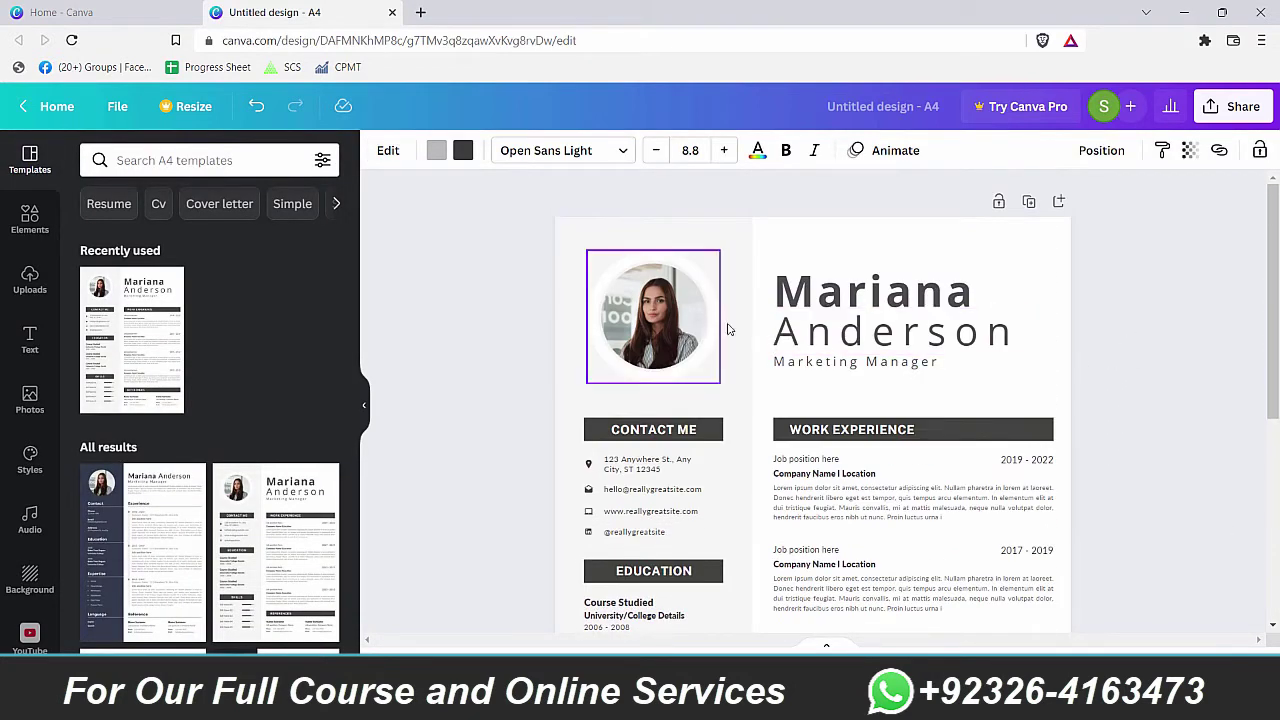
{"action": "left_click", "coordinate": [870, 293]}
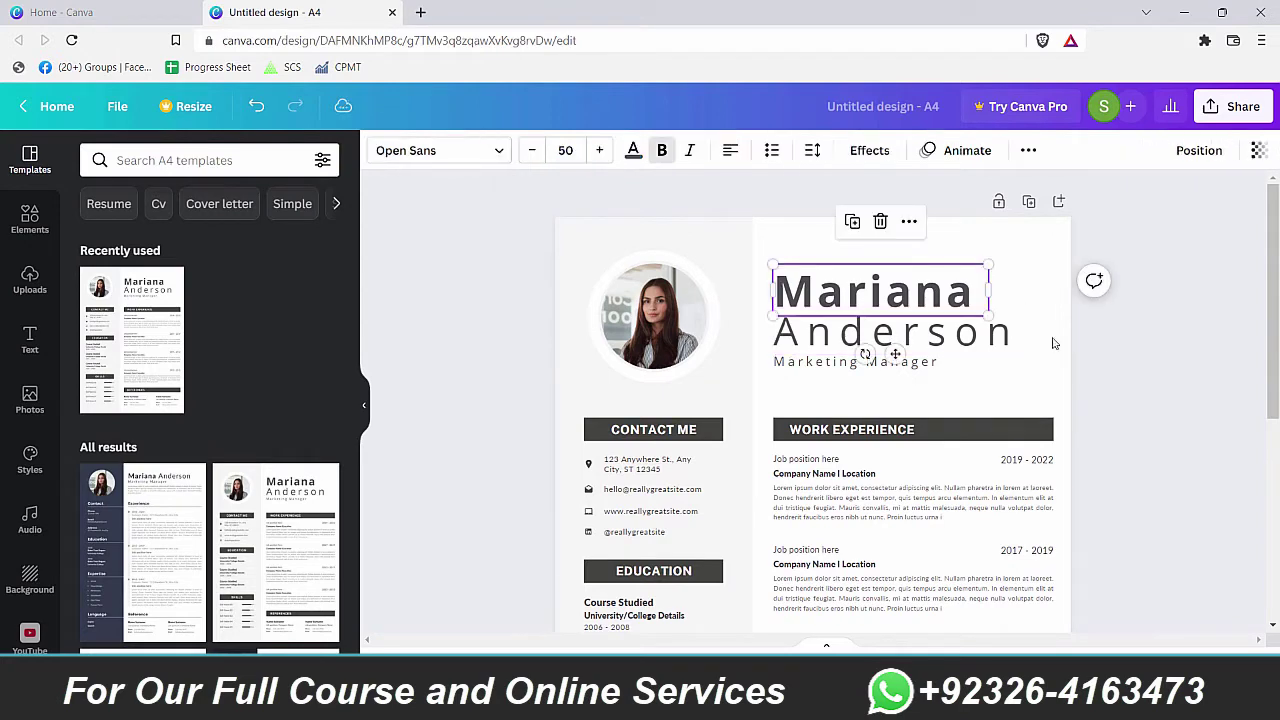
{"action": "left_click", "coordinate": [1000, 385]}
{"action": "scroll", "coordinate": [1157, 463], "scroll_direction": "down", "scroll_amount": 4}
{"action": "scroll", "coordinate": [1155, 462], "scroll_direction": "up", "scroll_amount": 4}
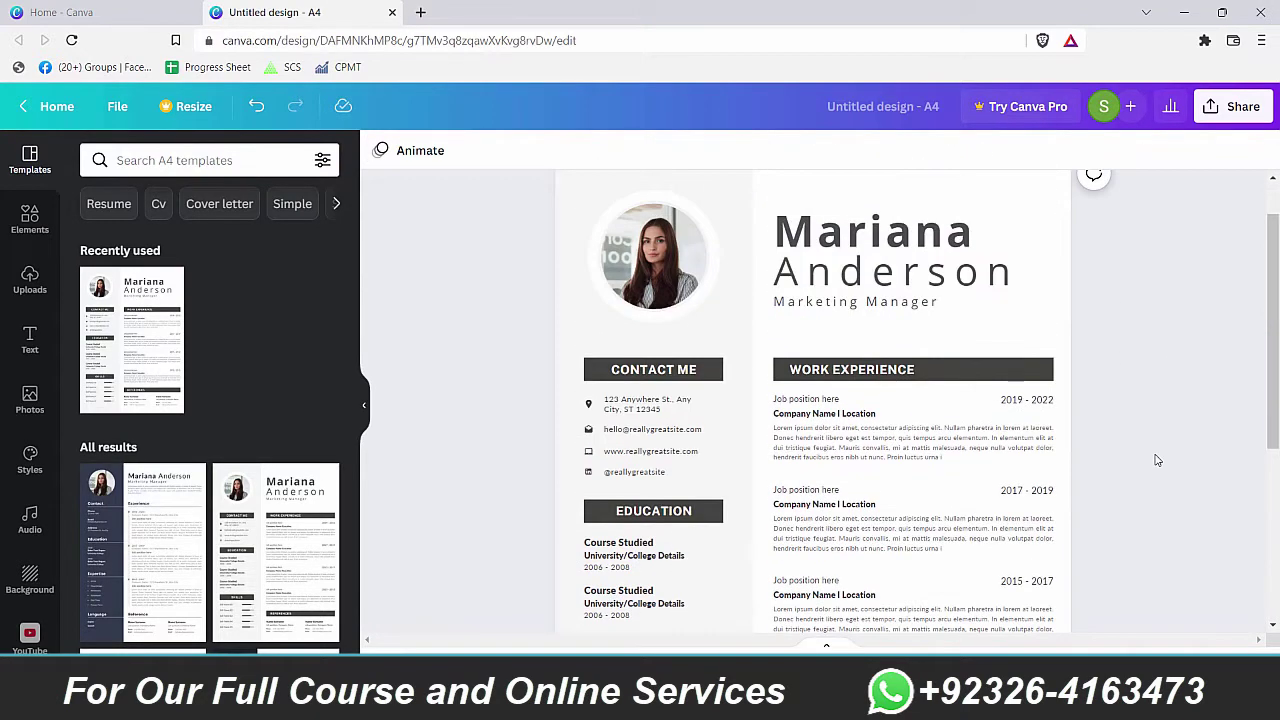
{"action": "scroll", "coordinate": [1190, 335], "scroll_direction": "up", "scroll_amount": 1}
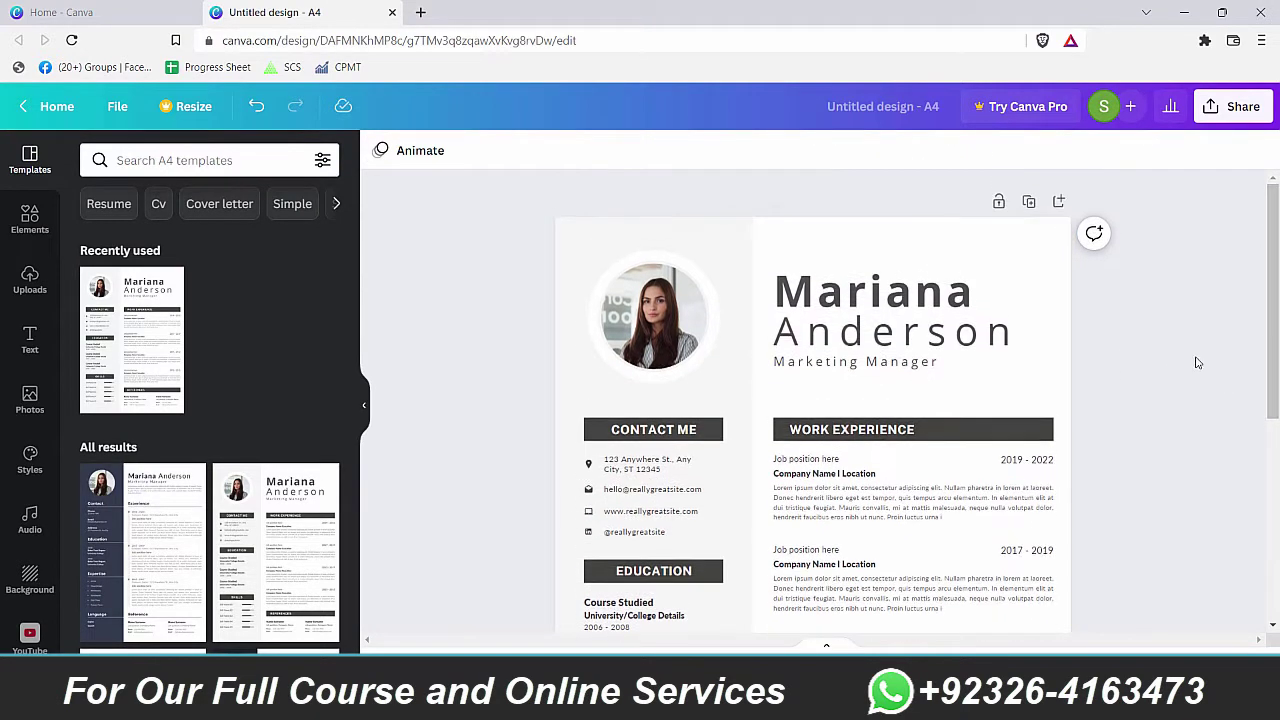
Duplicate the resume page with Ctrl+D to create Page 2
{"action": "left_click", "coordinate": [1029, 201]}
{"action": "scroll", "coordinate": [1170, 420], "scroll_direction": "up", "scroll_amount": 8}
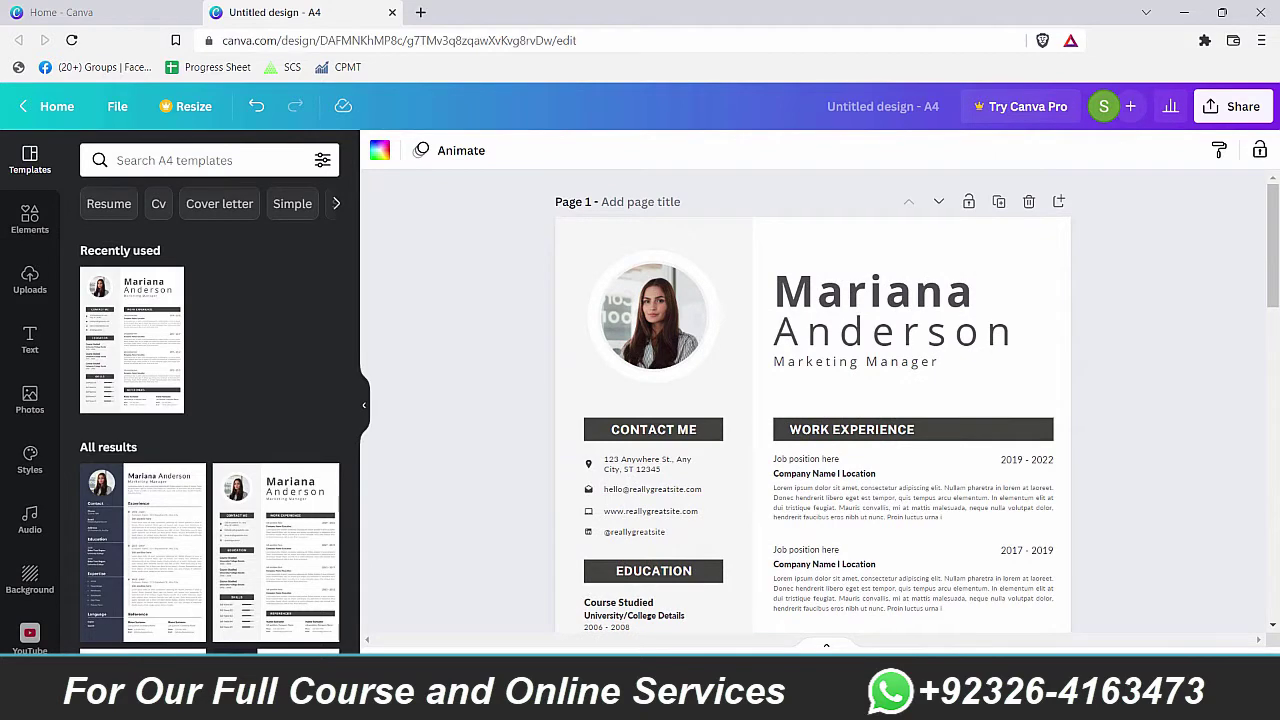
{"action": "scroll", "coordinate": [1071, 518], "scroll_direction": "down", "scroll_amount": 3}
{"action": "scroll", "coordinate": [1071, 518], "scroll_direction": "down", "scroll_amount": 5}
{"action": "scroll", "coordinate": [1071, 518], "scroll_direction": "up", "scroll_amount": 3}
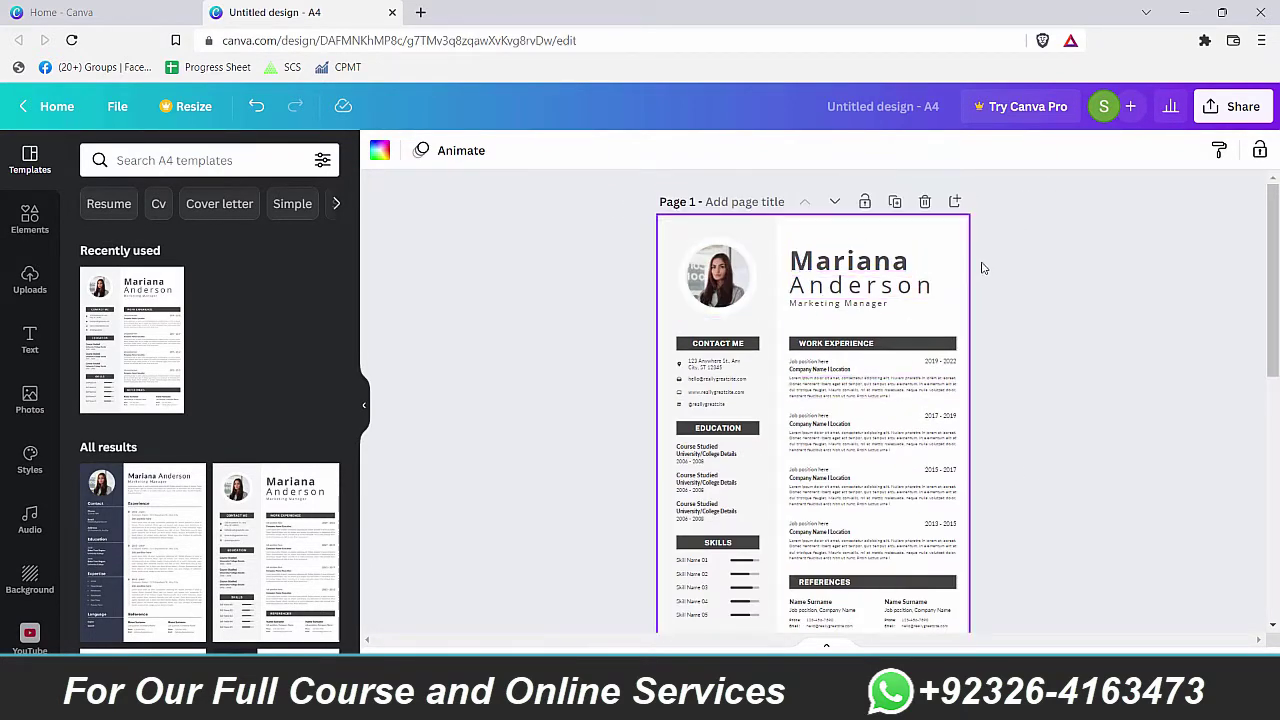
{"action": "scroll", "coordinate": [1145, 347], "scroll_direction": "down", "scroll_amount": 2}
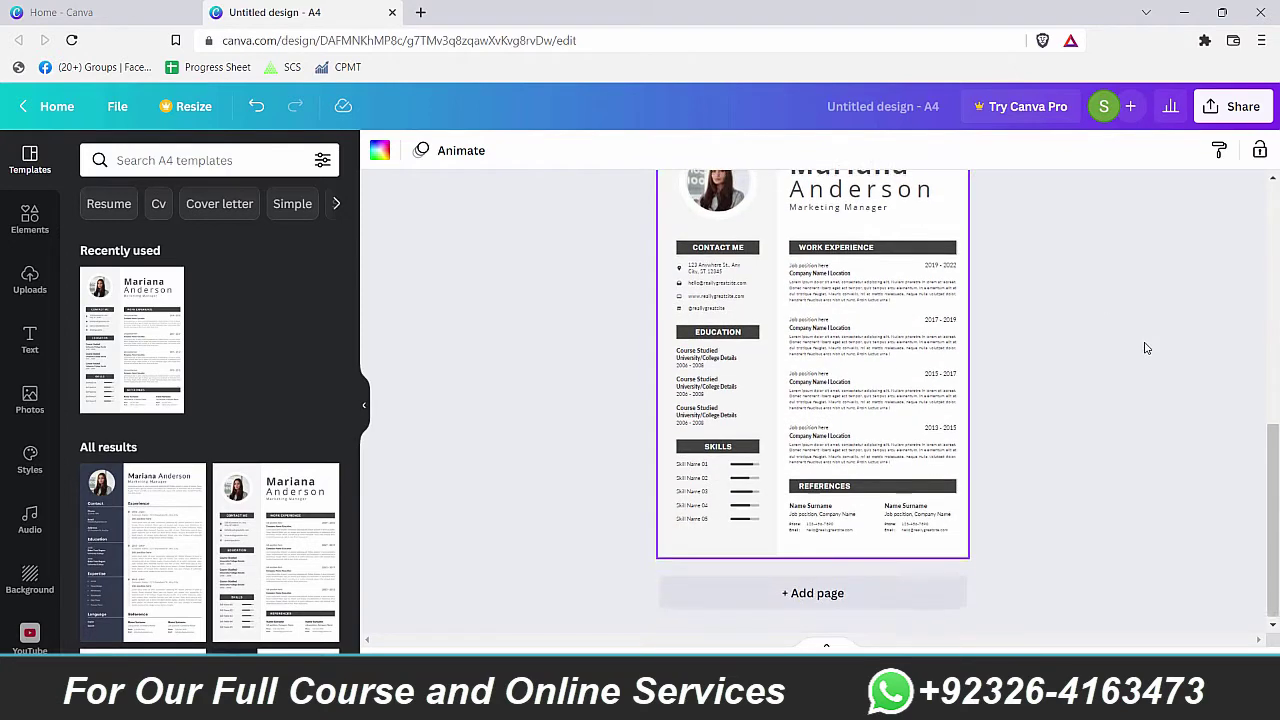
{"action": "key", "text": "ctrl+d"}
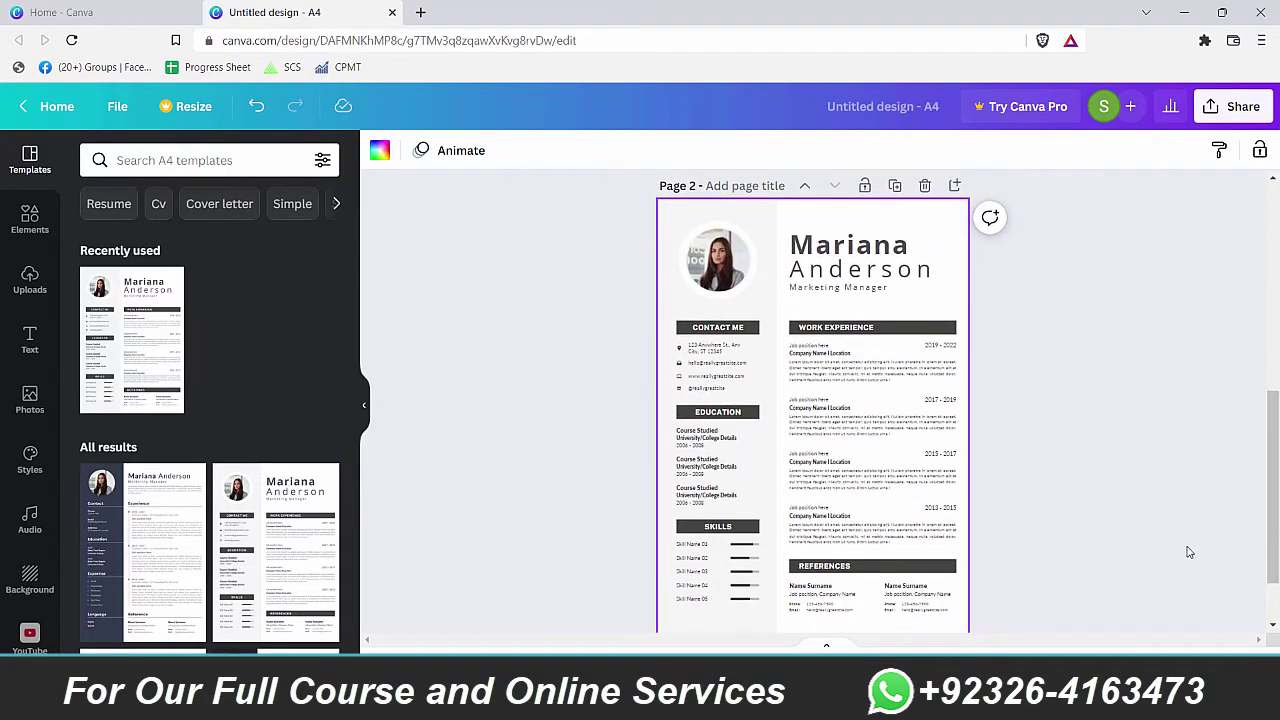
Delete the portrait from Page 2's circular photo frame
{"action": "scroll", "coordinate": [697, 436], "scroll_direction": "up", "scroll_amount": 3}
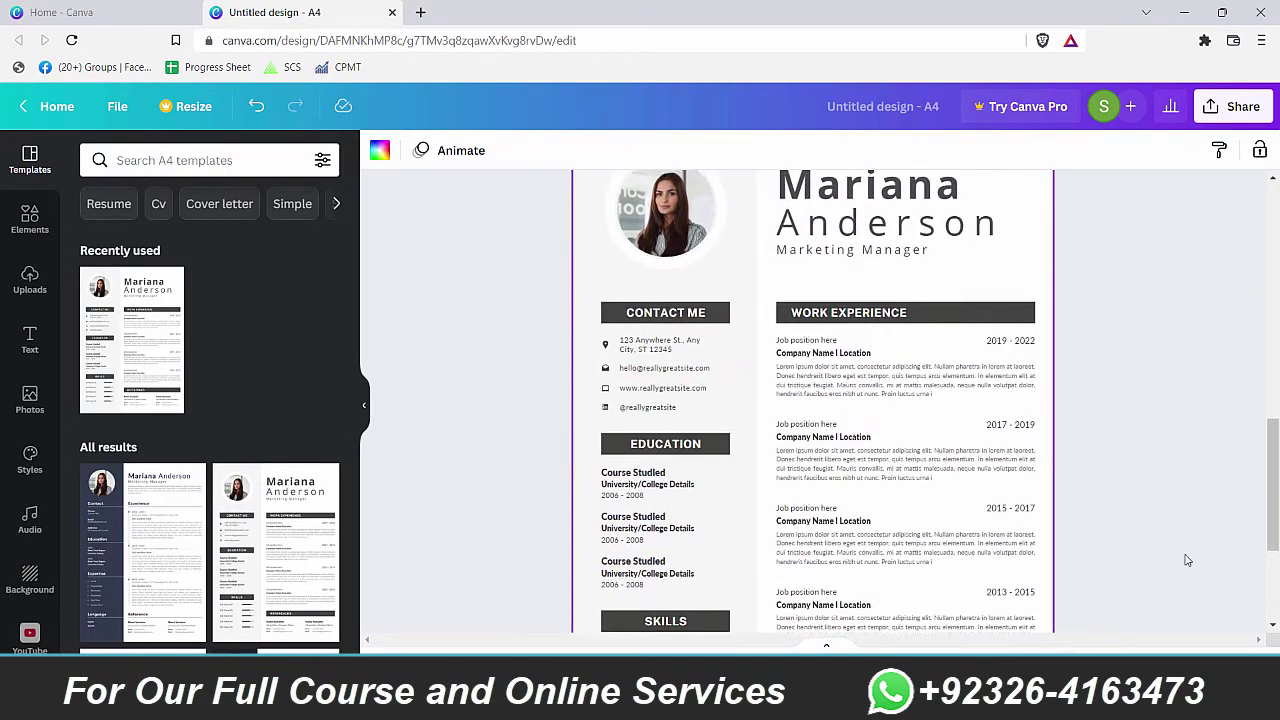
{"action": "scroll", "coordinate": [886, 548], "scroll_direction": "up", "scroll_amount": 3}
{"action": "scroll", "coordinate": [697, 436], "scroll_direction": "down", "scroll_amount": 1}
{"action": "left_click", "coordinate": [672, 455]}
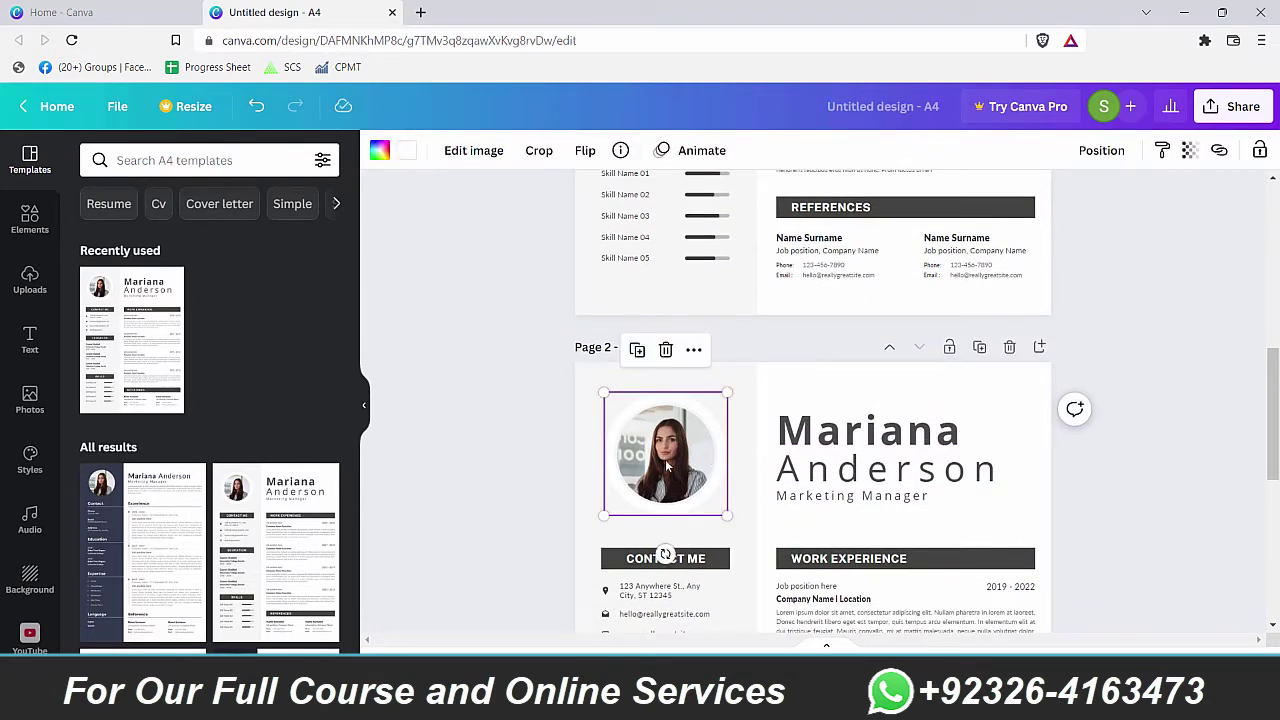
{"action": "key", "text": "Delete"}
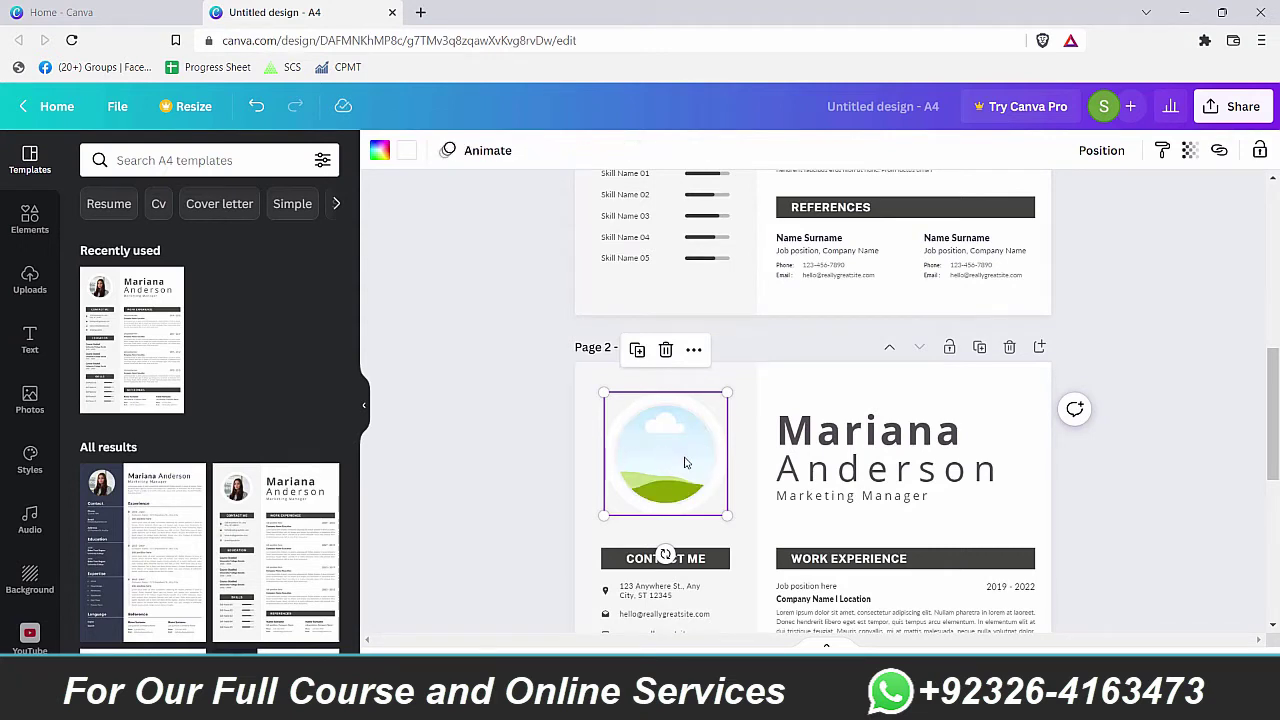
Search stock photos for 'passport photo' and browse the results
{"action": "left_click", "coordinate": [30, 280]}
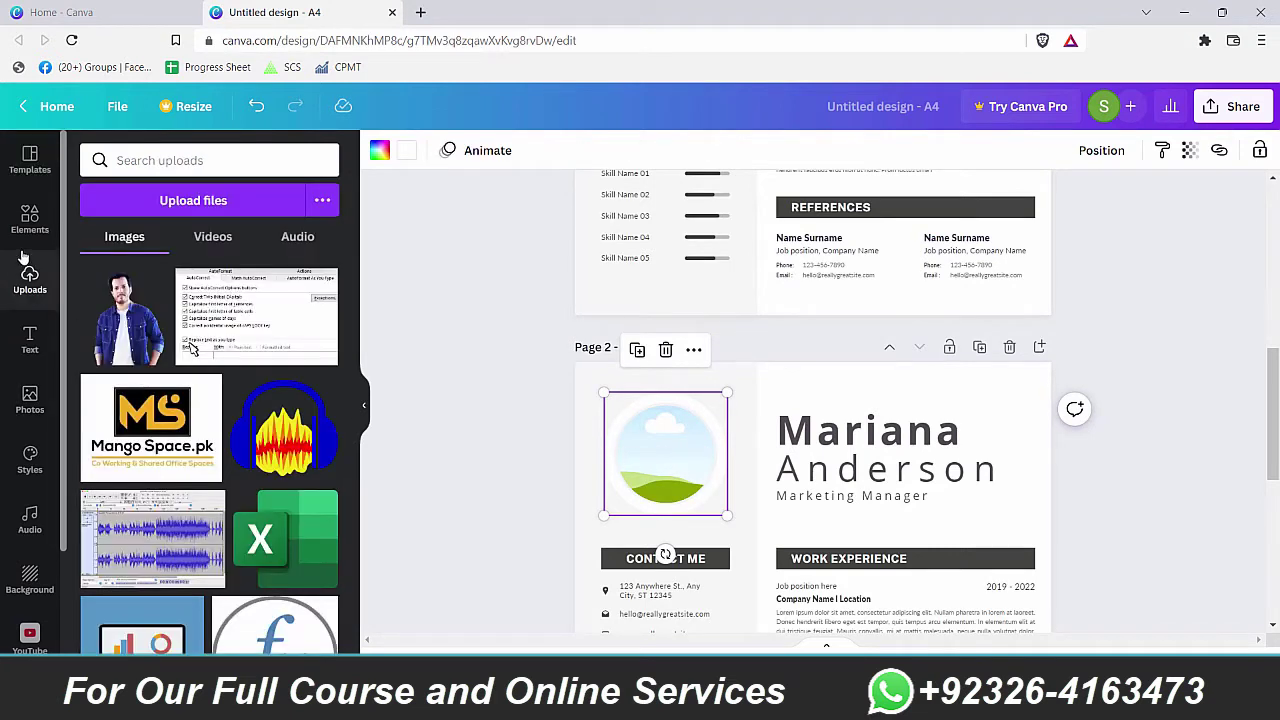
{"action": "left_click", "coordinate": [30, 400]}
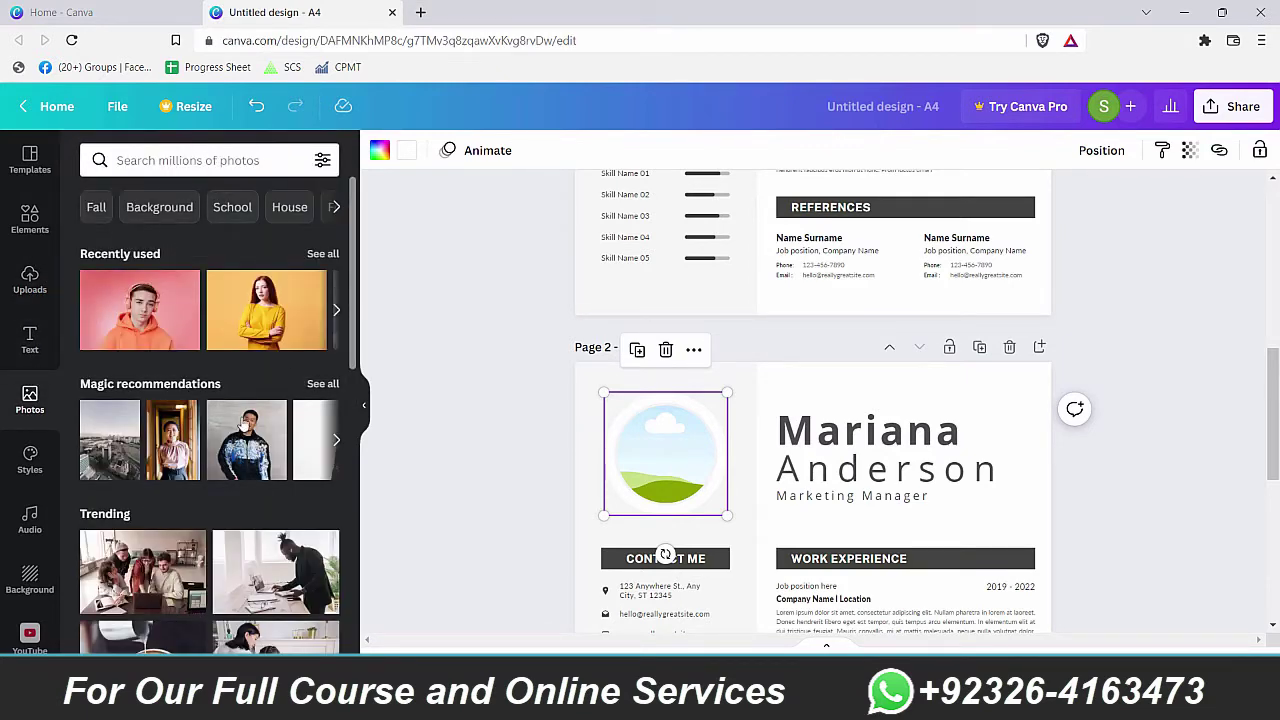
{"action": "left_click", "coordinate": [212, 160]}
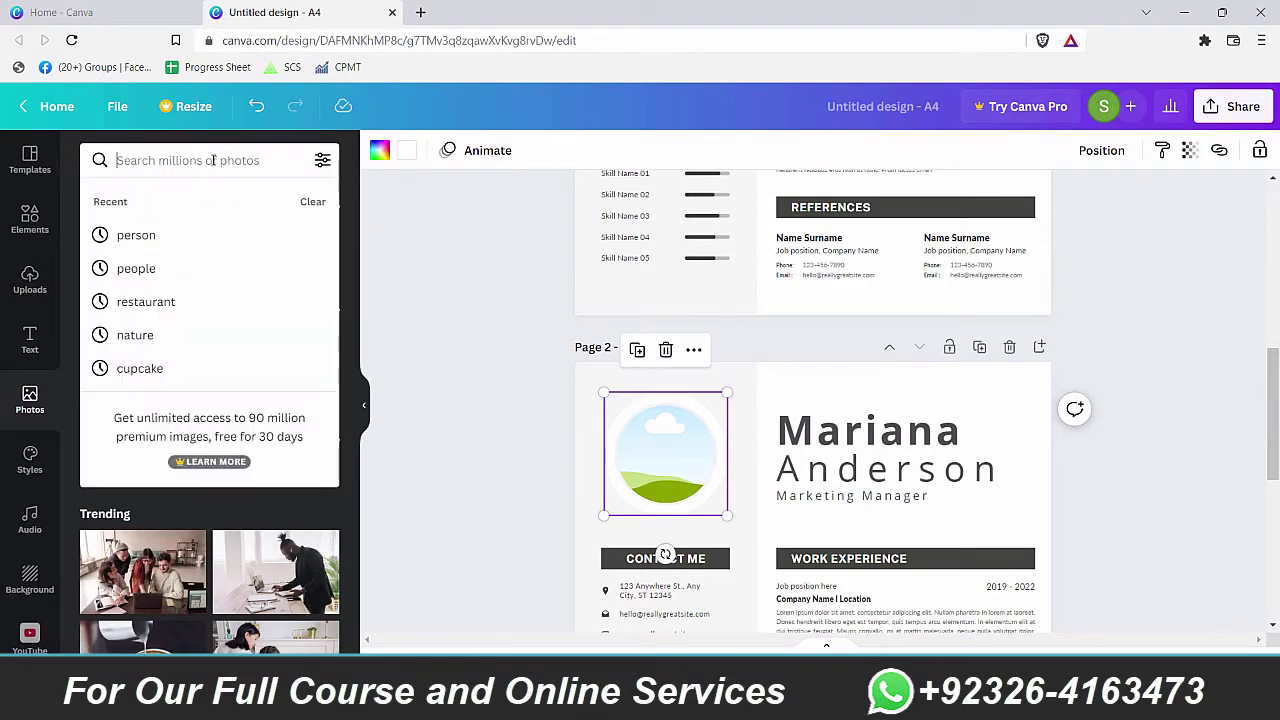
{"action": "type", "text": "passport photo4"}
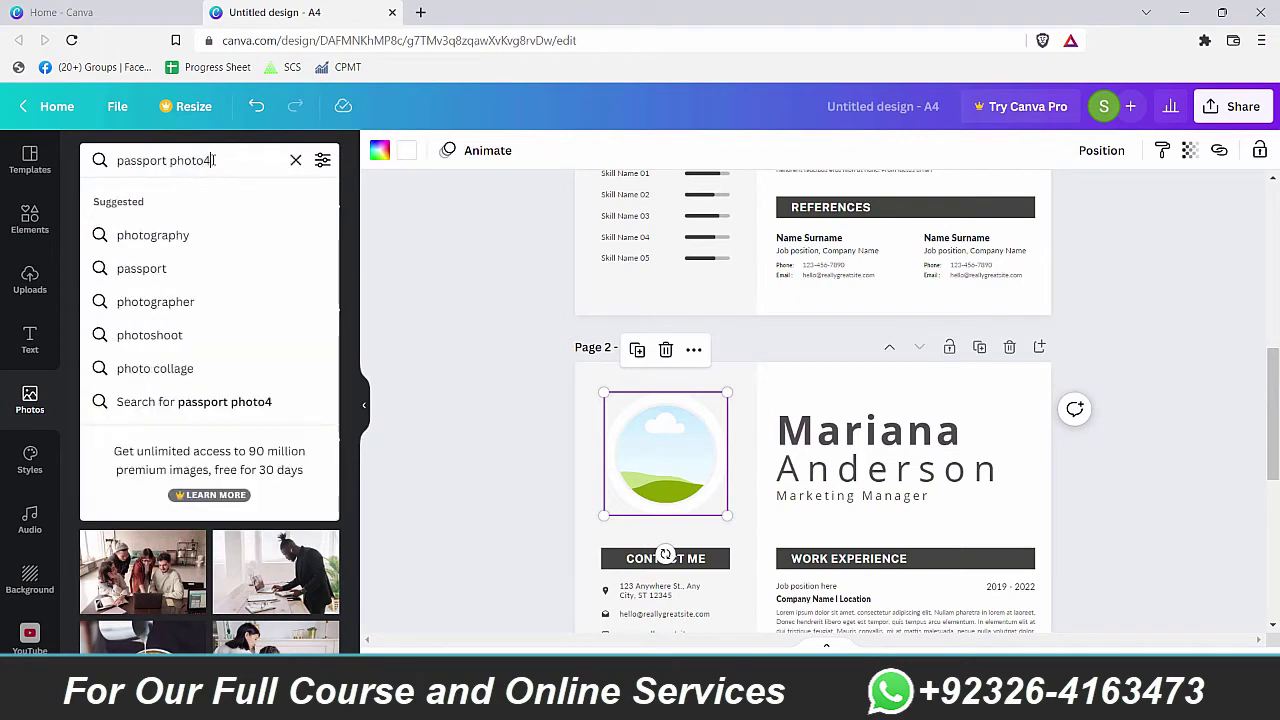
{"action": "key", "text": "Return"}
{"action": "scroll", "coordinate": [347, 488], "scroll_direction": "down", "scroll_amount": 3}
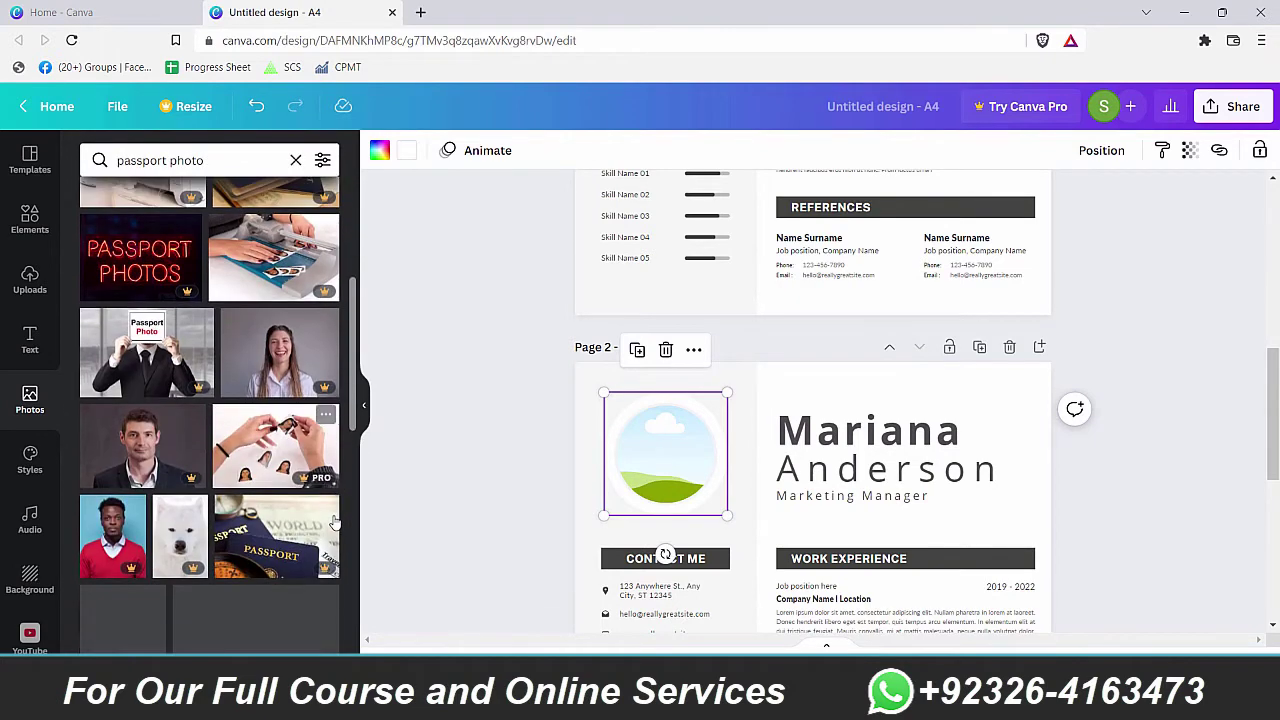
{"action": "scroll", "coordinate": [362, 522], "scroll_direction": "down", "scroll_amount": 1}
{"action": "scroll", "coordinate": [253, 516], "scroll_direction": "down", "scroll_amount": 10}
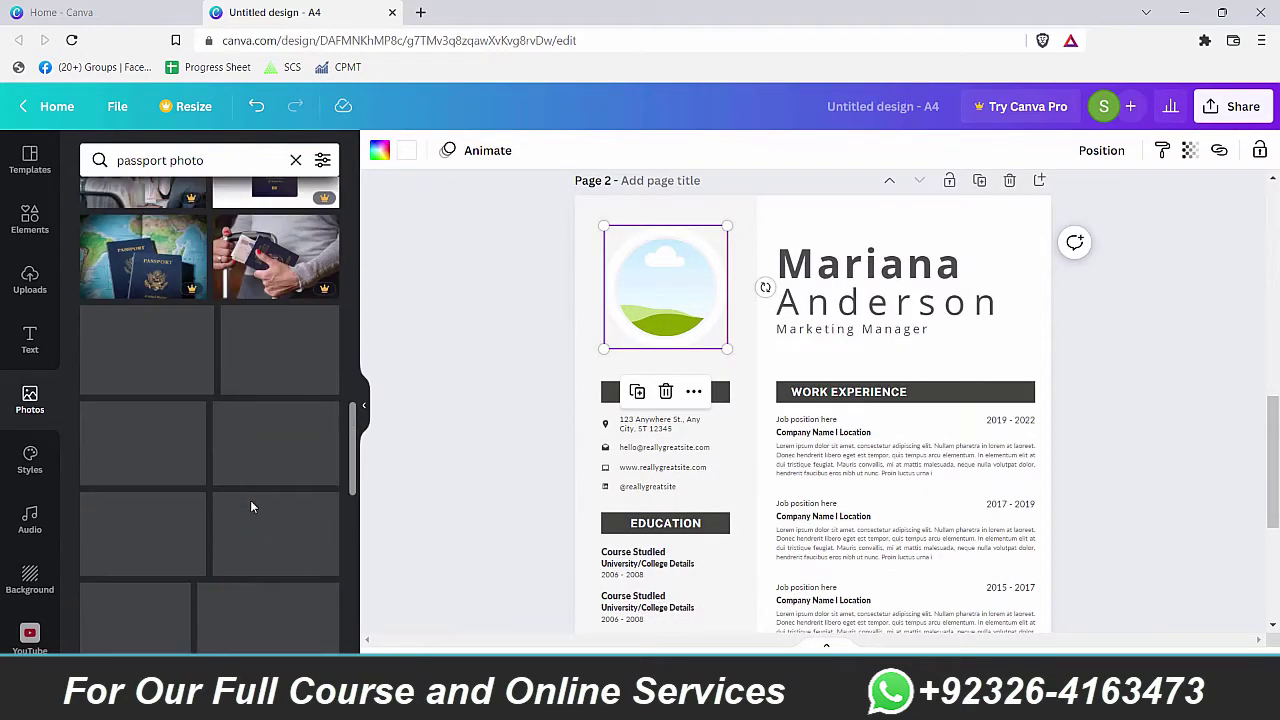
{"action": "scroll", "coordinate": [252, 510], "scroll_direction": "down", "scroll_amount": 5}
{"action": "scroll", "coordinate": [250, 508], "scroll_direction": "down", "scroll_amount": 8}
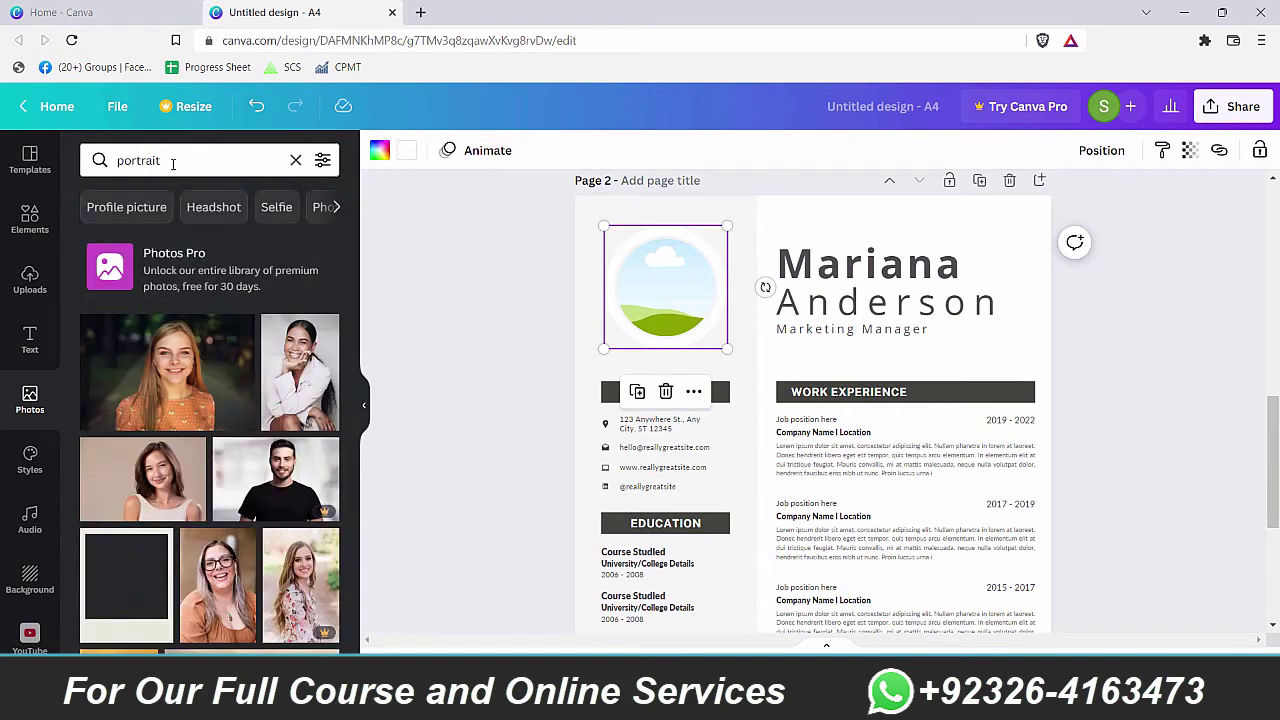
{"action": "scroll", "coordinate": [153, 403], "scroll_direction": "down", "scroll_amount": 3}
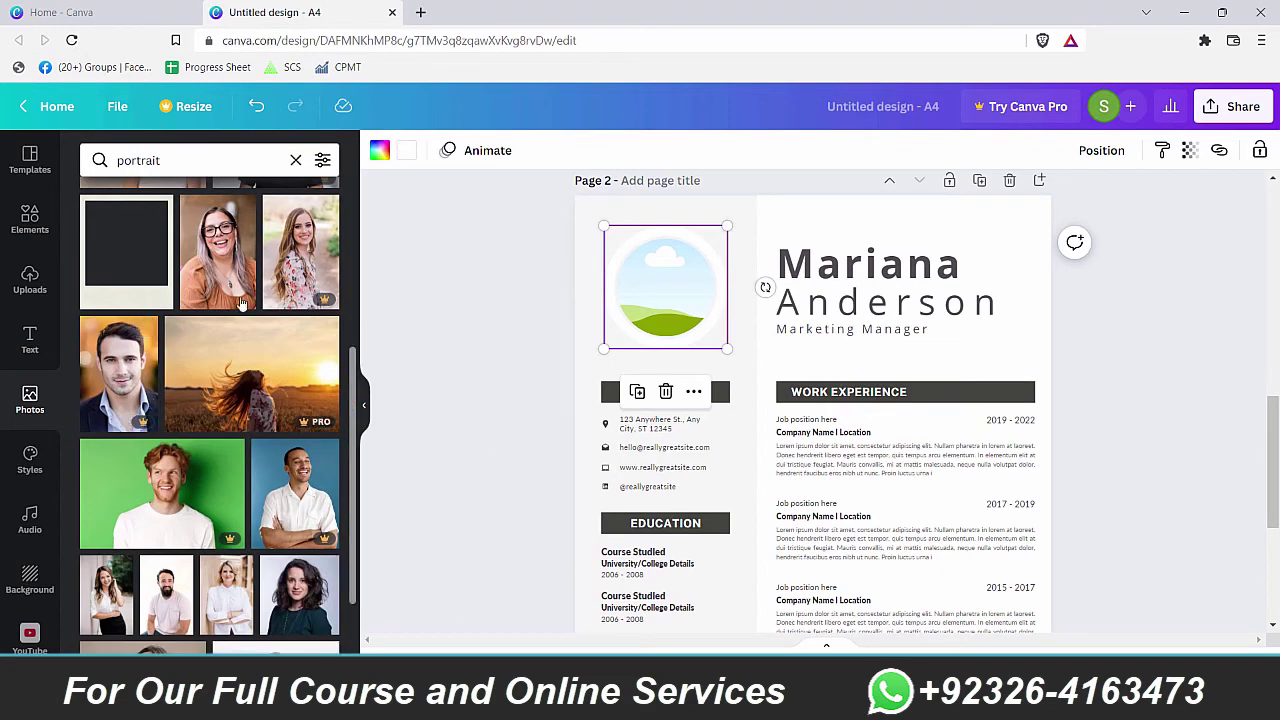
{"action": "scroll", "coordinate": [327, 533], "scroll_direction": "down", "scroll_amount": 1}
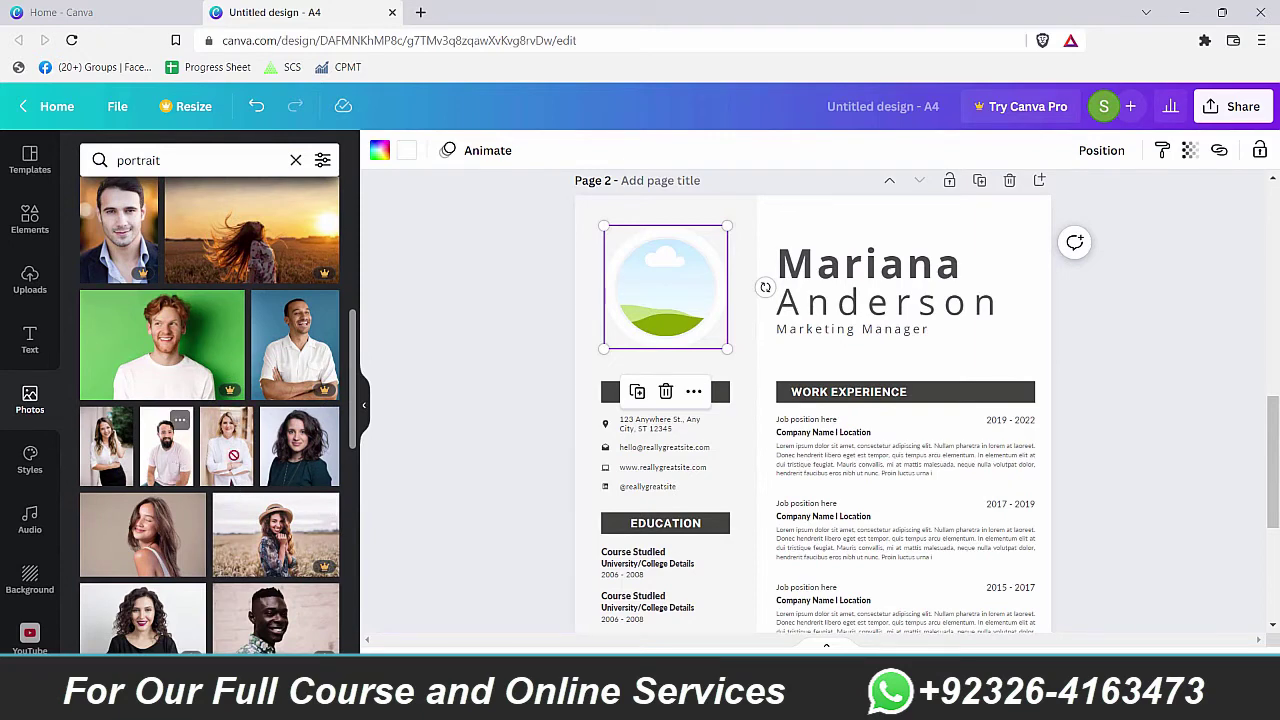
Place the bearded man portrait into the circular frame and adjust its fit
{"action": "left_click_drag", "start_coordinate": [172, 466], "coordinate": [701, 310]}
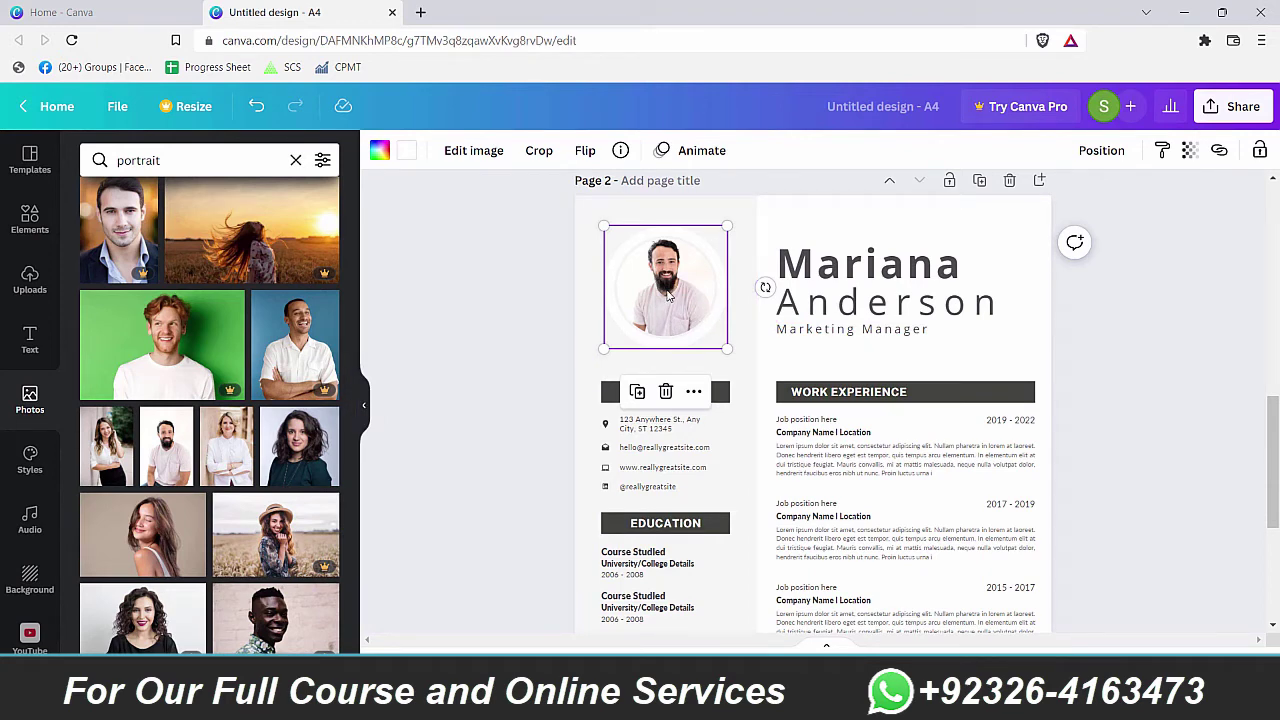
{"action": "double_click", "coordinate": [668, 293]}
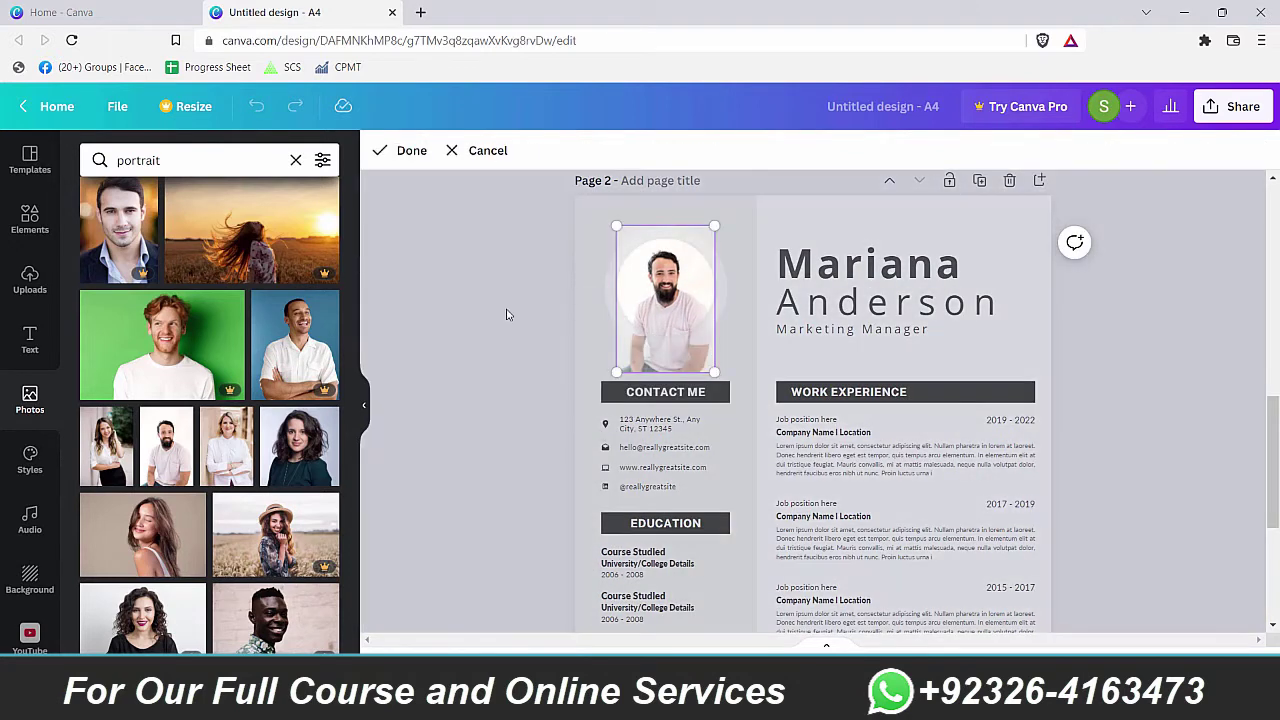
{"action": "left_click", "coordinate": [505, 314]}
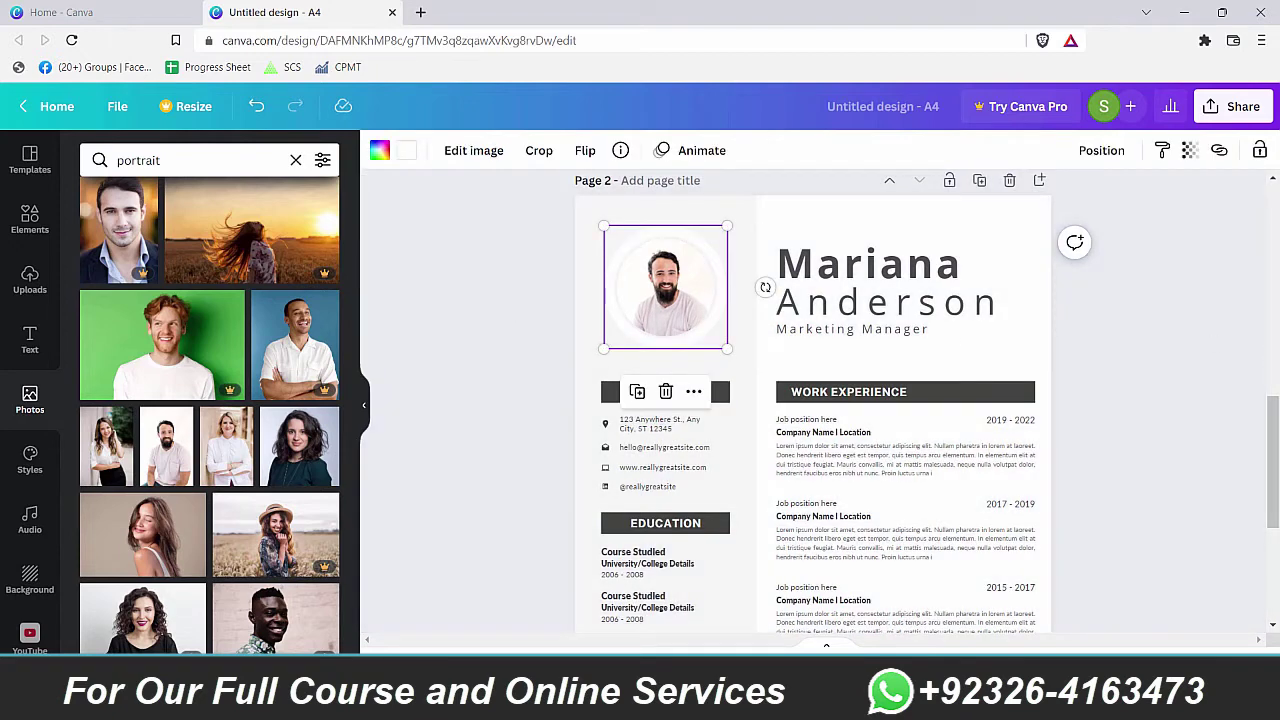
Overwrite the first name Mariana with Brian in Page 2's header
{"action": "scroll", "coordinate": [790, 310], "scroll_direction": "up", "scroll_amount": 3}
{"action": "scroll", "coordinate": [790, 310], "scroll_direction": "down", "scroll_amount": 1}
{"action": "scroll", "coordinate": [865, 471], "scroll_direction": "up", "scroll_amount": 3}
{"action": "scroll", "coordinate": [940, 427], "scroll_direction": "down", "scroll_amount": 3}
{"action": "left_click", "coordinate": [940, 392]}
{"action": "double_click", "coordinate": [972, 396]}
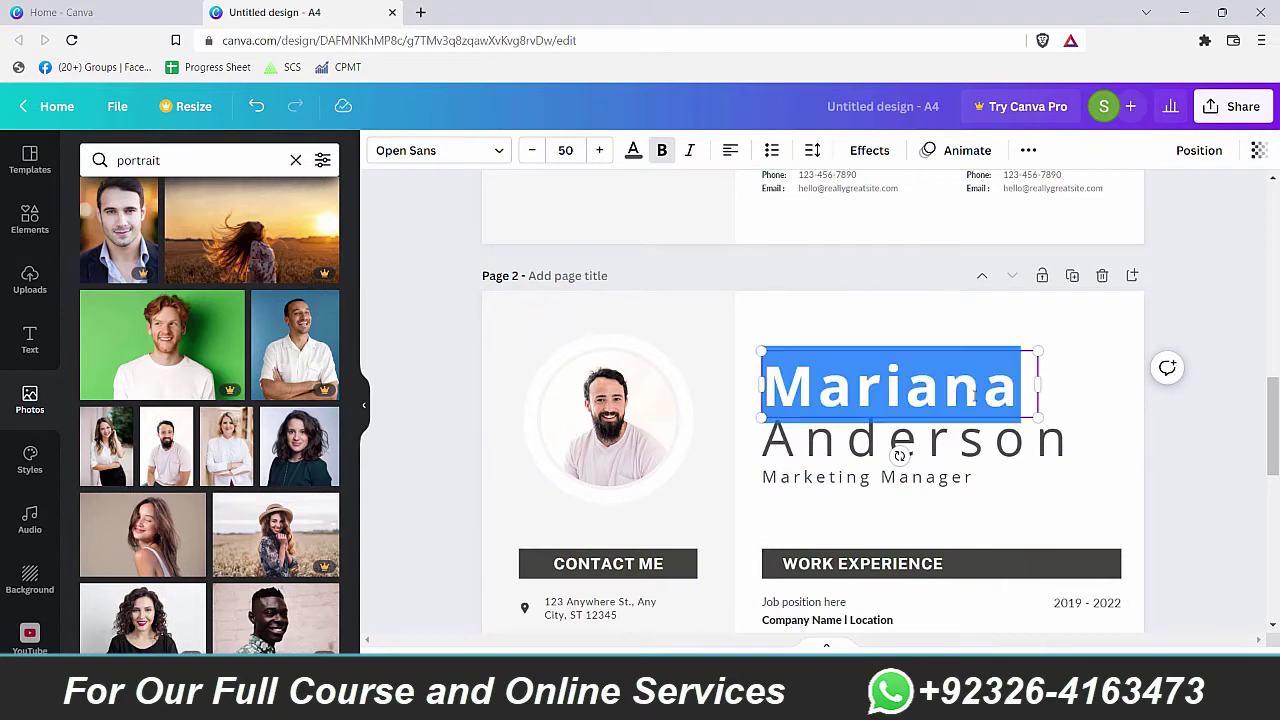
{"action": "type", "text": "Bria"}
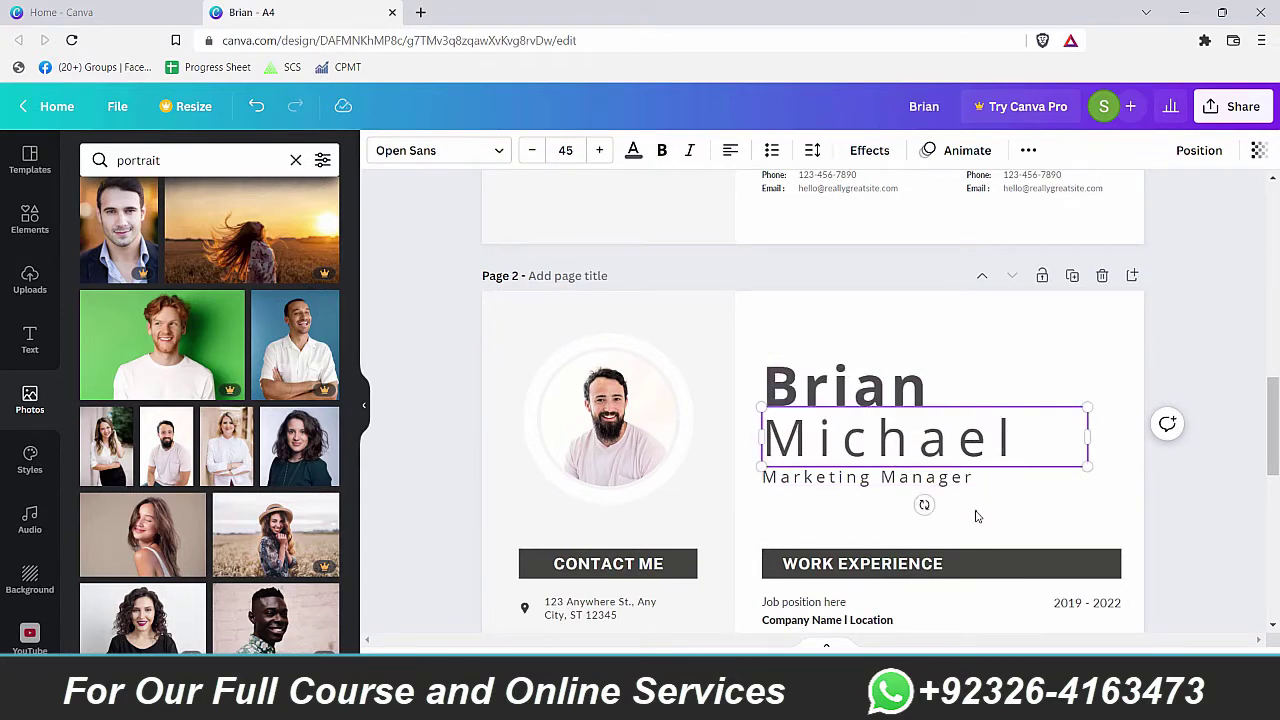
{"action": "scroll", "coordinate": [977, 516], "scroll_direction": "down", "scroll_amount": 5}
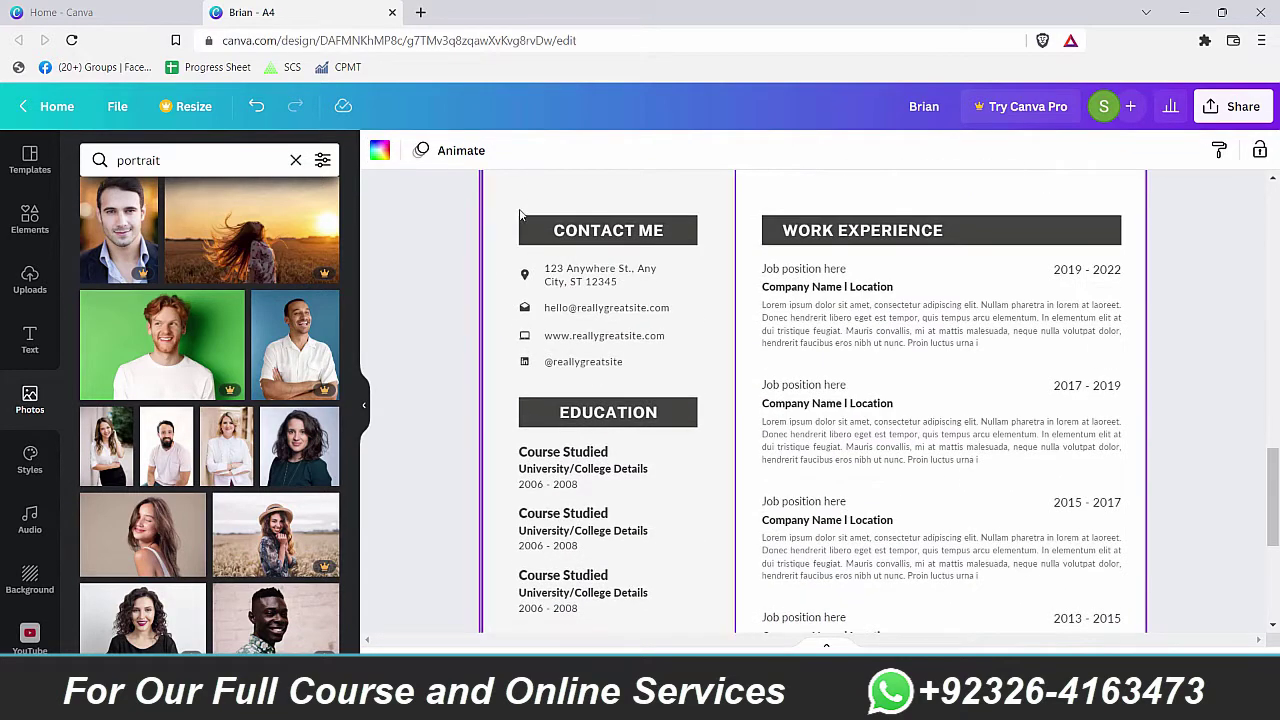
Check that the sidebar's contact and education texts use the Lato font
{"action": "left_click", "coordinate": [610, 232]}
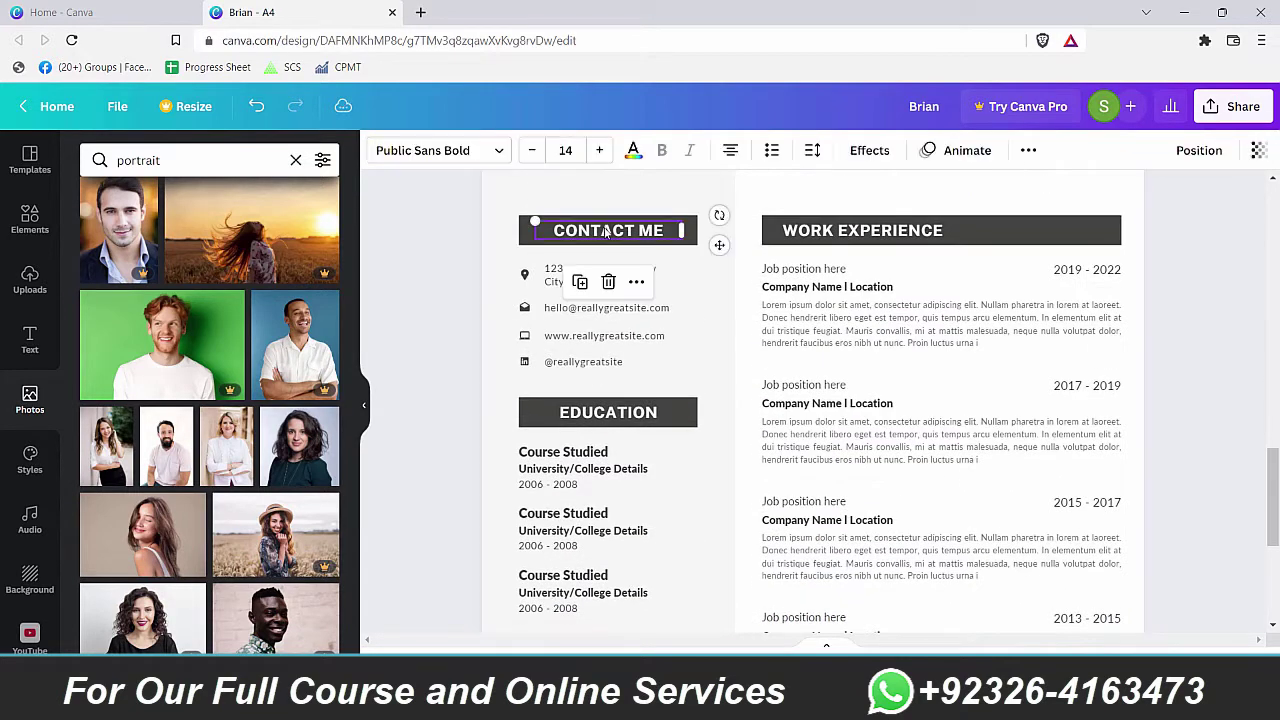
{"action": "left_click", "coordinate": [541, 273]}
{"action": "left_click", "coordinate": [576, 308]}
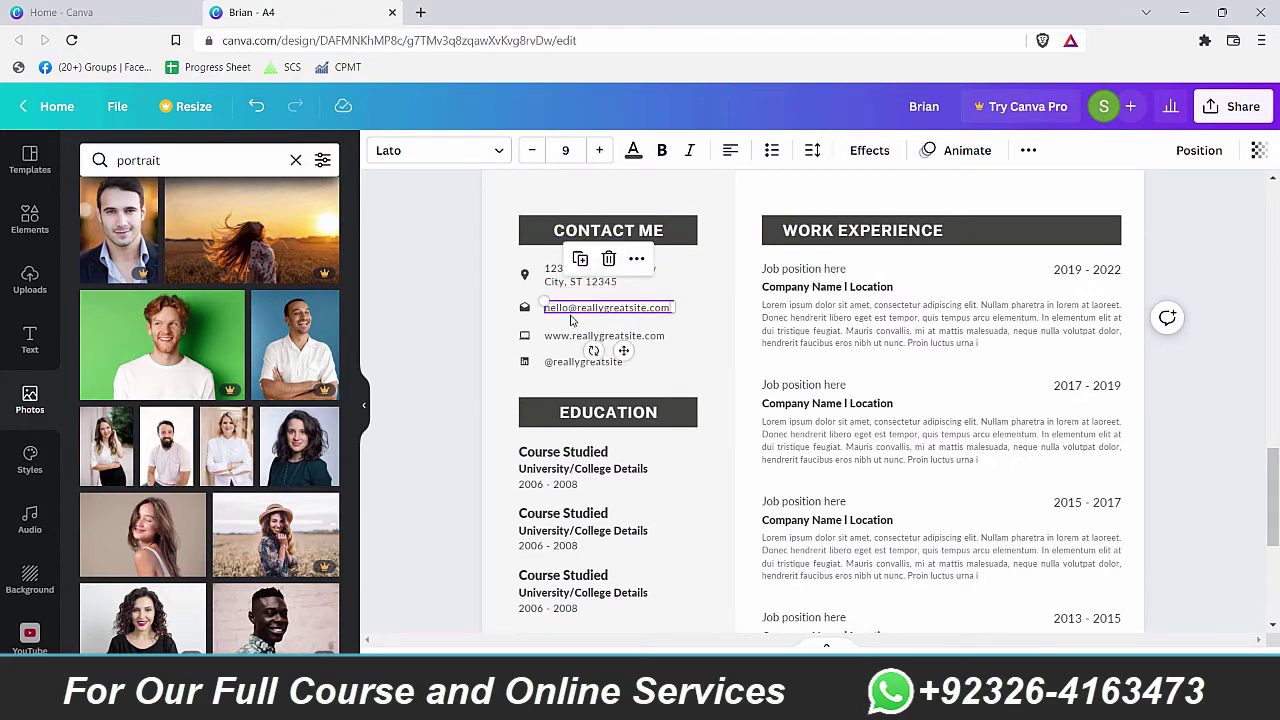
{"action": "left_click", "coordinate": [574, 337]}
{"action": "left_click", "coordinate": [570, 362]}
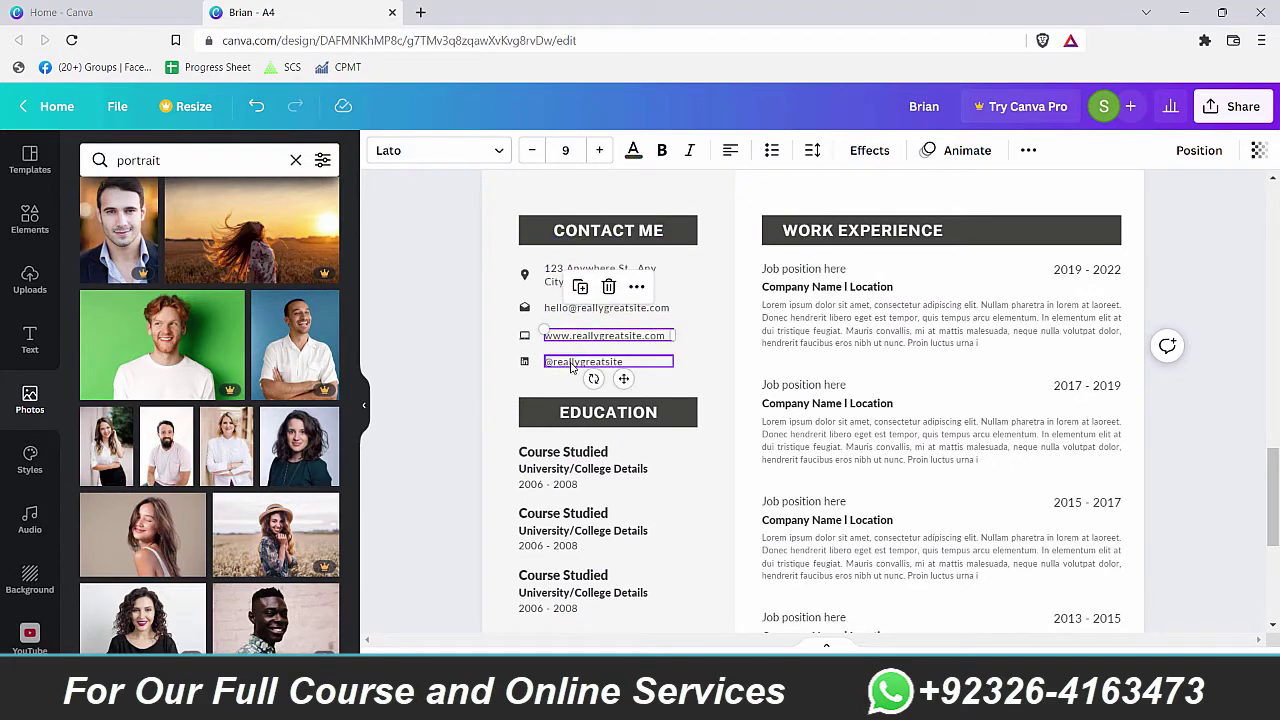
{"action": "left_click", "coordinate": [568, 470]}
{"action": "left_click", "coordinate": [570, 484]}
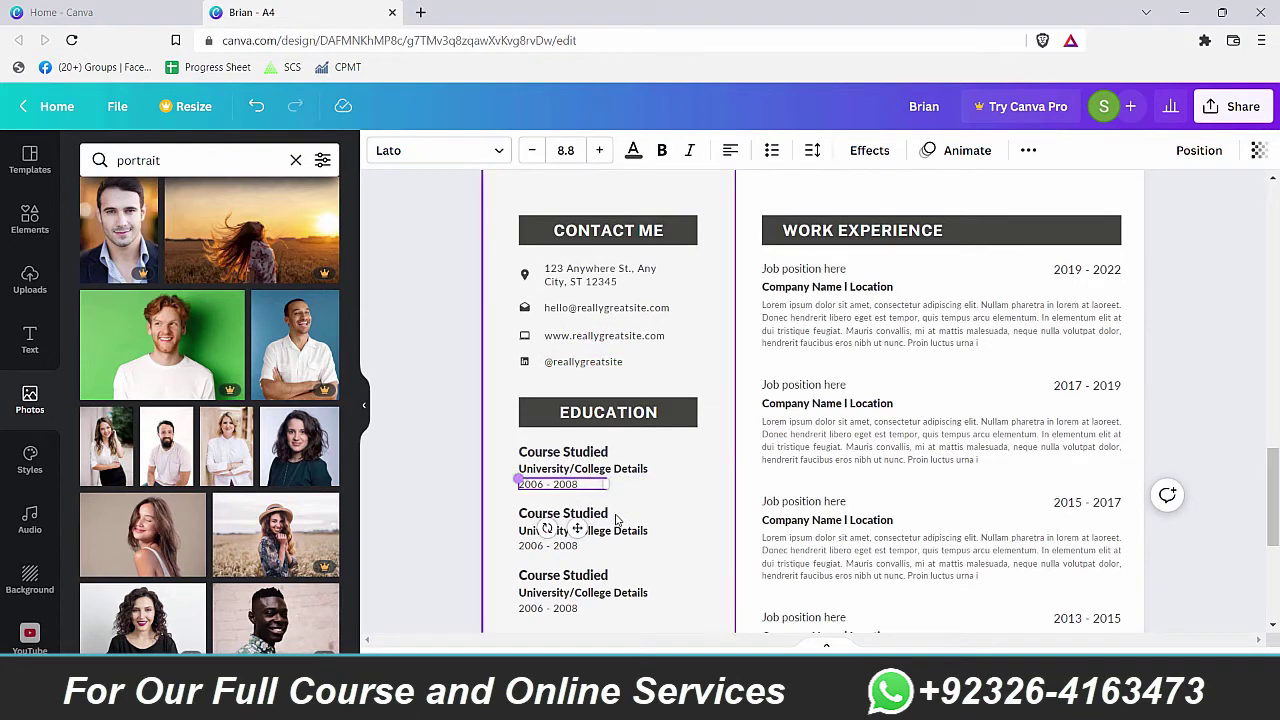
{"action": "left_click", "coordinate": [666, 569]}
{"action": "scroll", "coordinate": [689, 532], "scroll_direction": "up", "scroll_amount": 4}
Recolour the CONTACT ME heading bar Cobalt blue and apply it to all matching dark headings
{"action": "scroll", "coordinate": [1151, 531], "scroll_direction": "down", "scroll_amount": 2}
{"action": "left_click", "coordinate": [1157, 523]}
{"action": "scroll", "coordinate": [1157, 523], "scroll_direction": "down", "scroll_amount": 4}
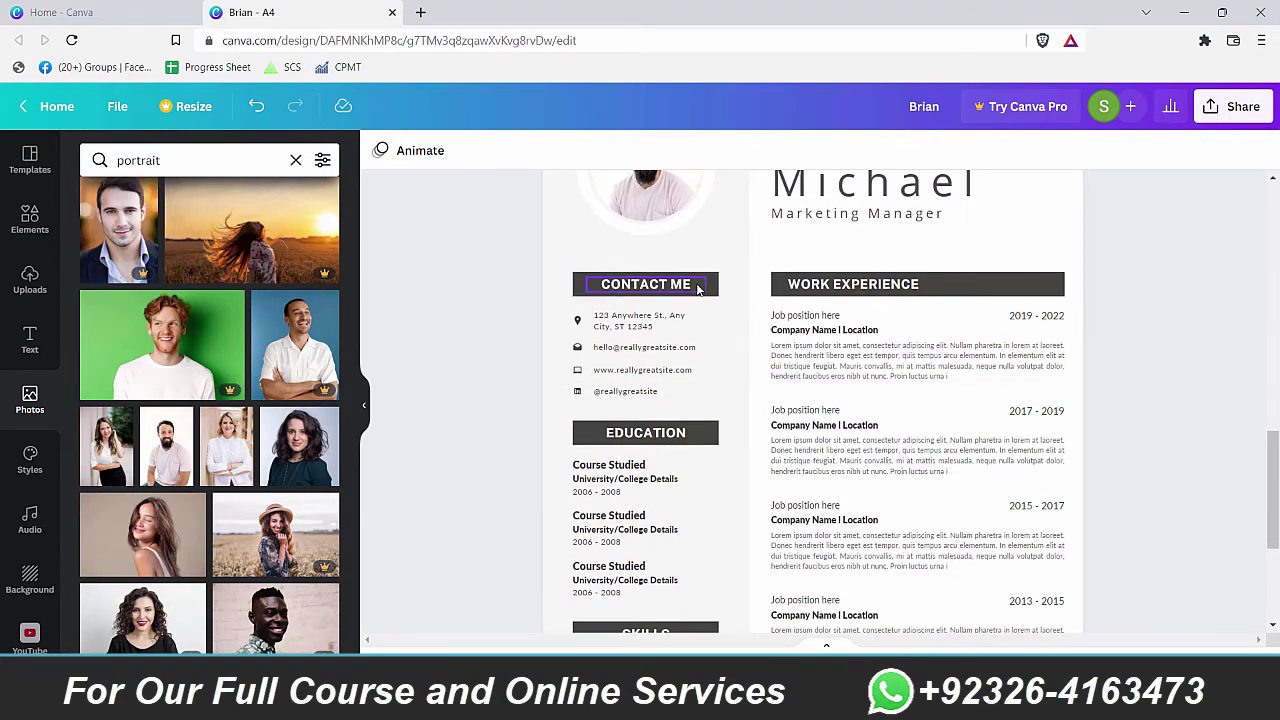
{"action": "left_click", "coordinate": [711, 286]}
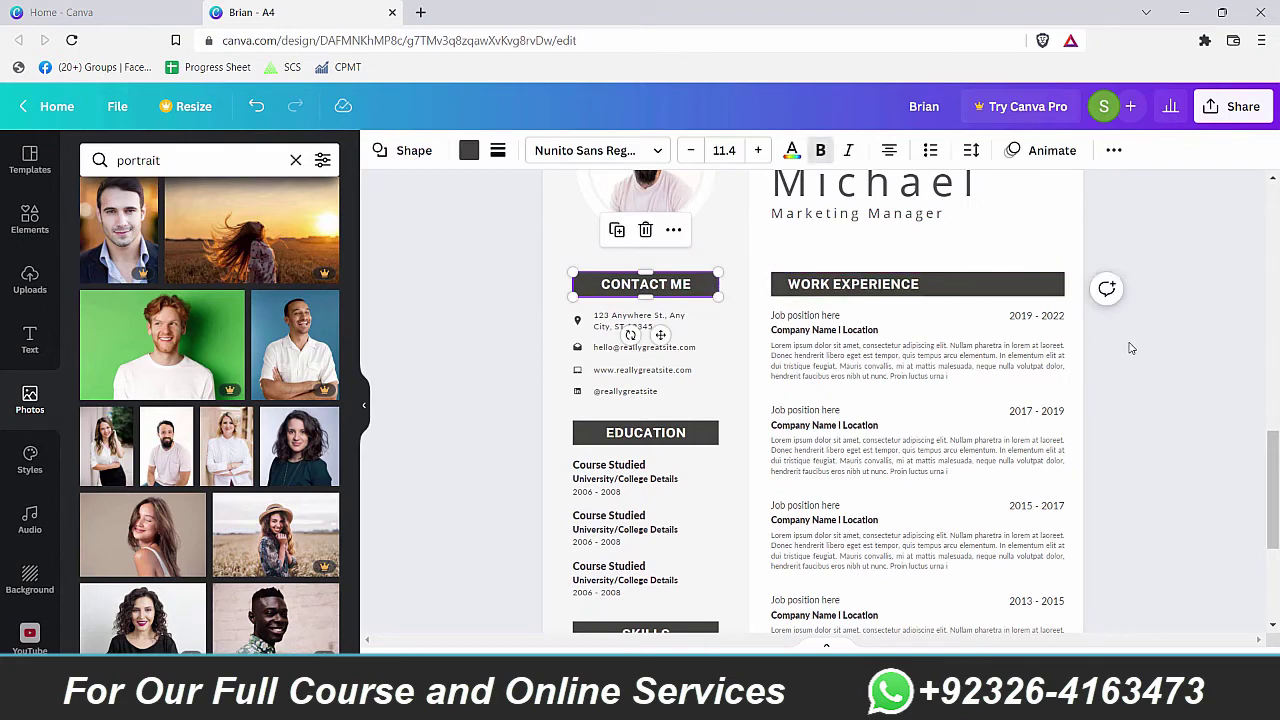
{"action": "scroll", "coordinate": [691, 620], "scroll_direction": "down", "scroll_amount": 3}
{"action": "scroll", "coordinate": [723, 606], "scroll_direction": "up", "scroll_amount": 2}
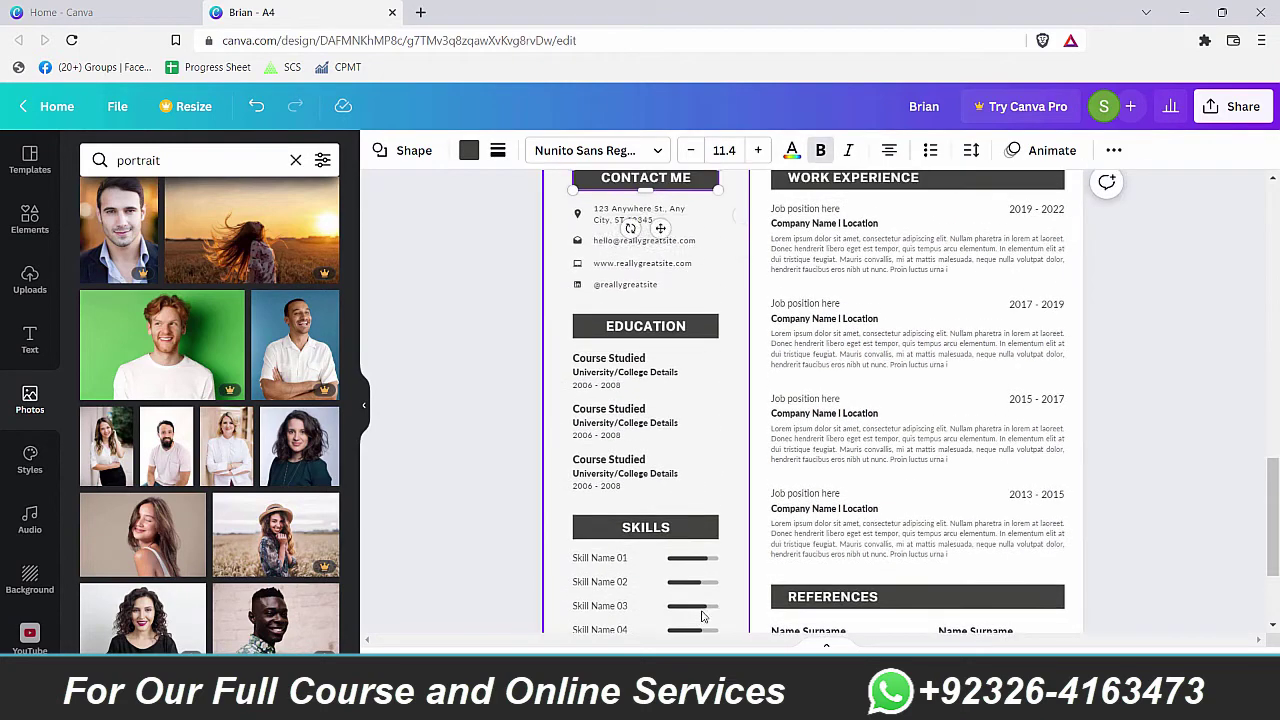
{"action": "scroll", "coordinate": [1052, 377], "scroll_direction": "up", "scroll_amount": 3}
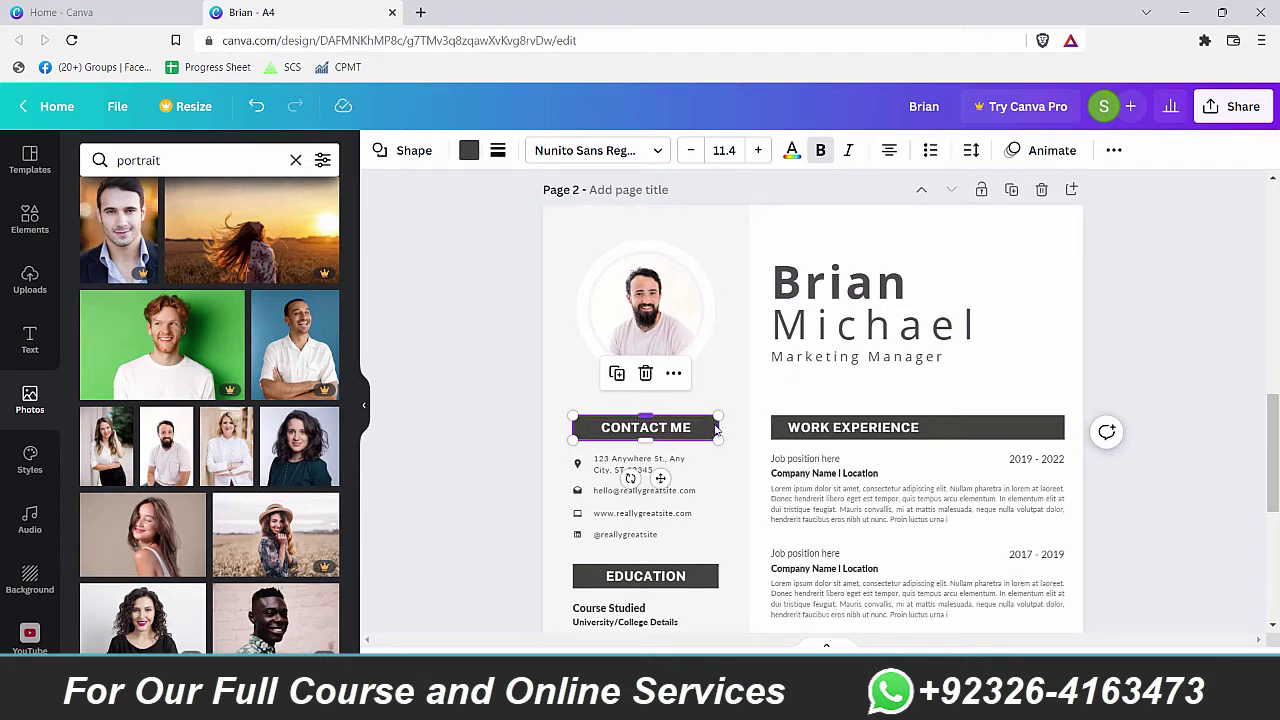
{"action": "left_click", "coordinate": [469, 150]}
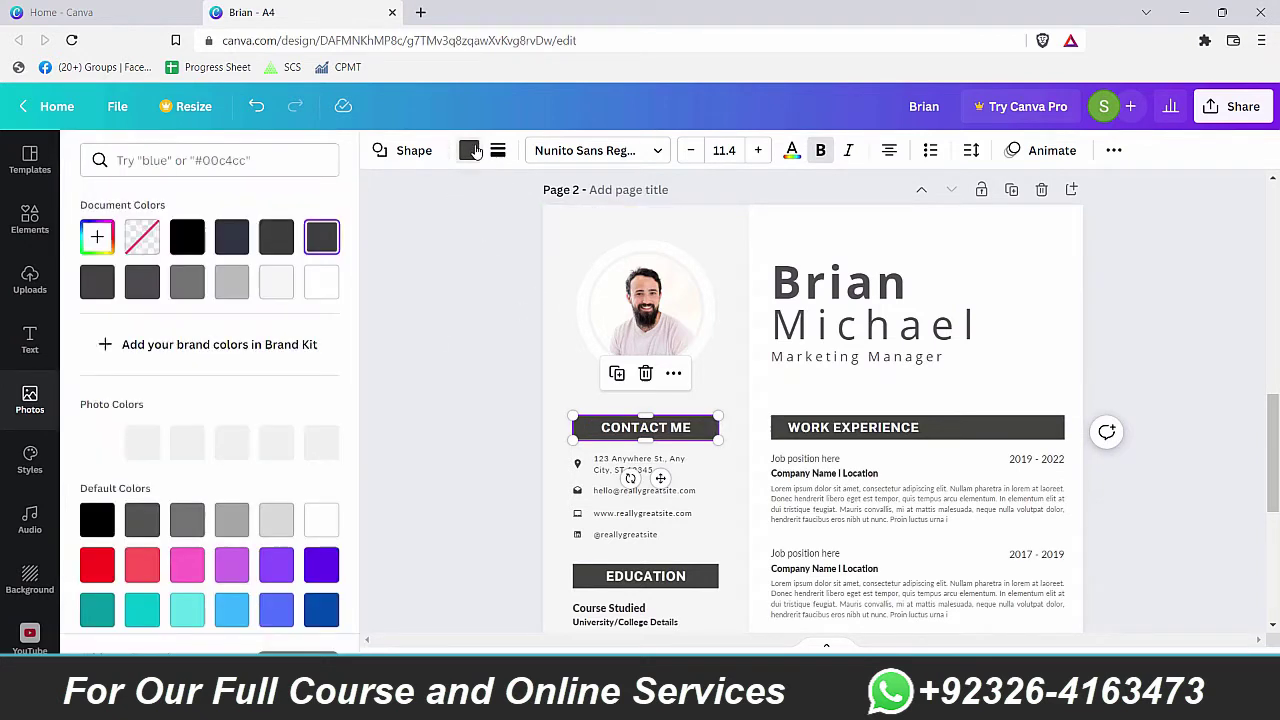
{"action": "left_click", "coordinate": [322, 612]}
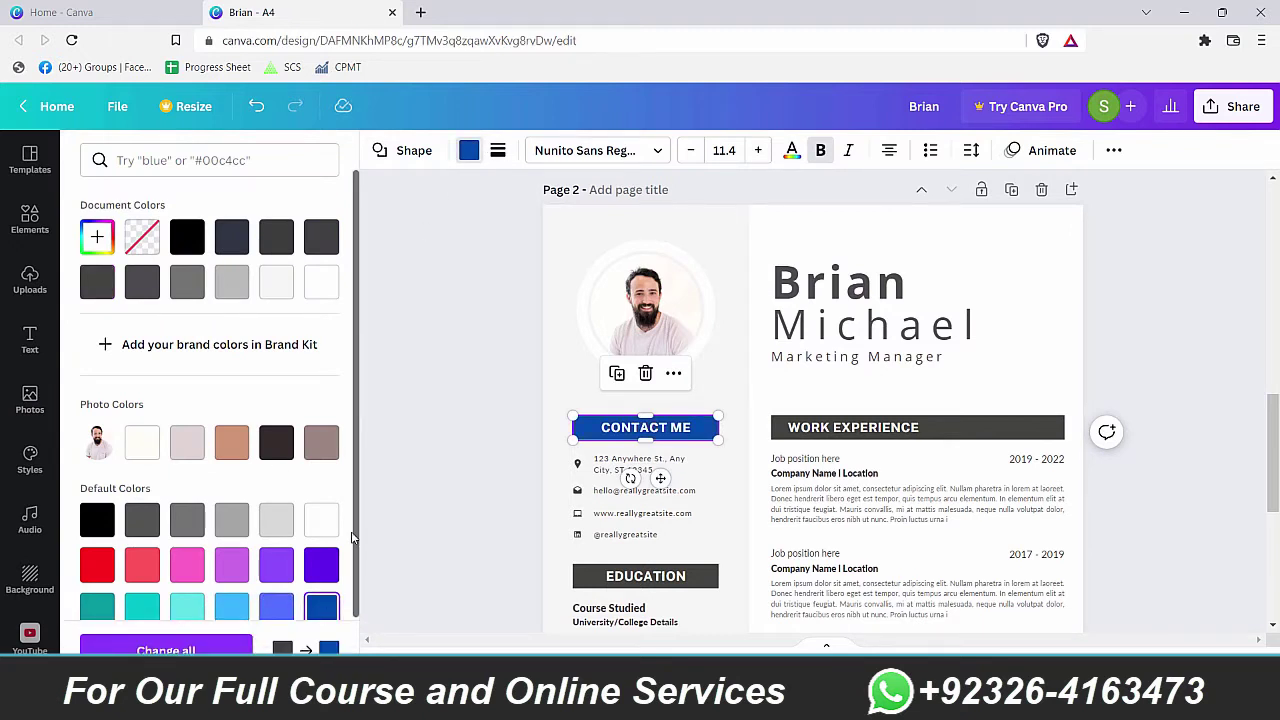
{"action": "scroll", "coordinate": [357, 511], "scroll_direction": "down", "scroll_amount": 1}
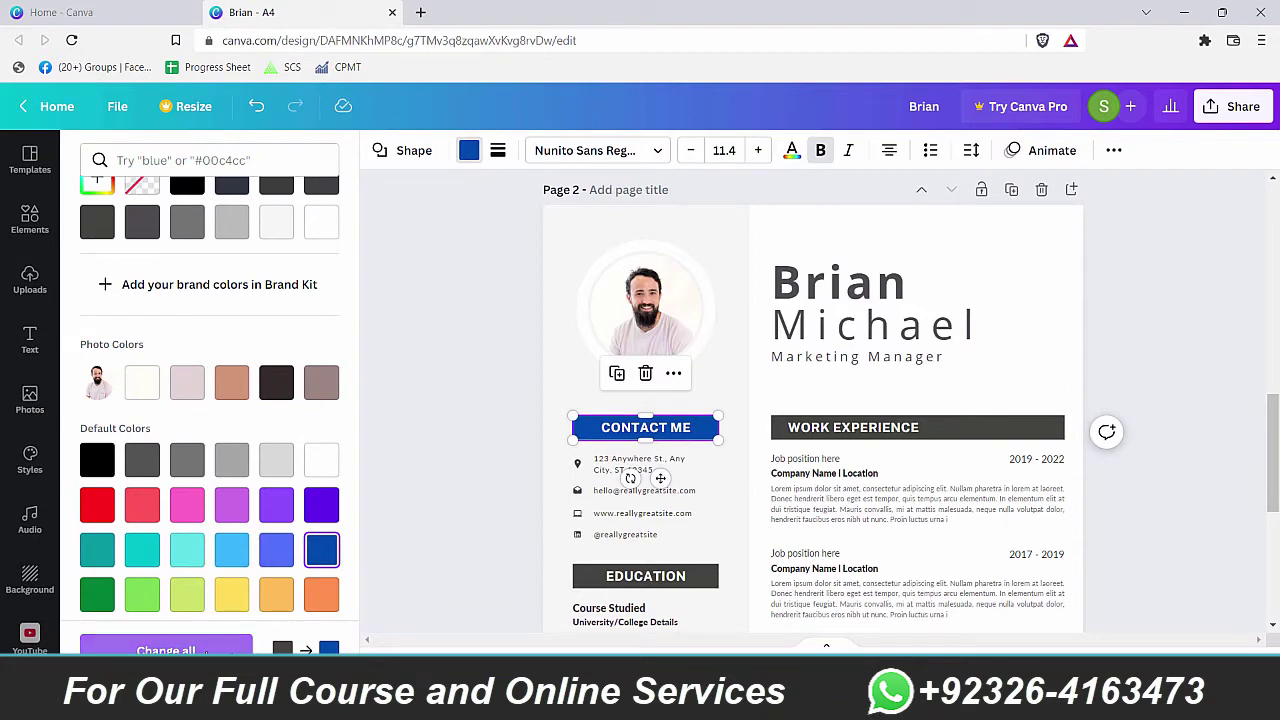
{"action": "left_click", "coordinate": [200, 650]}
Make the name Brian dark navy from Document Colors, changing that colour across all pages
{"action": "scroll", "coordinate": [1229, 343], "scroll_direction": "up", "scroll_amount": 1}
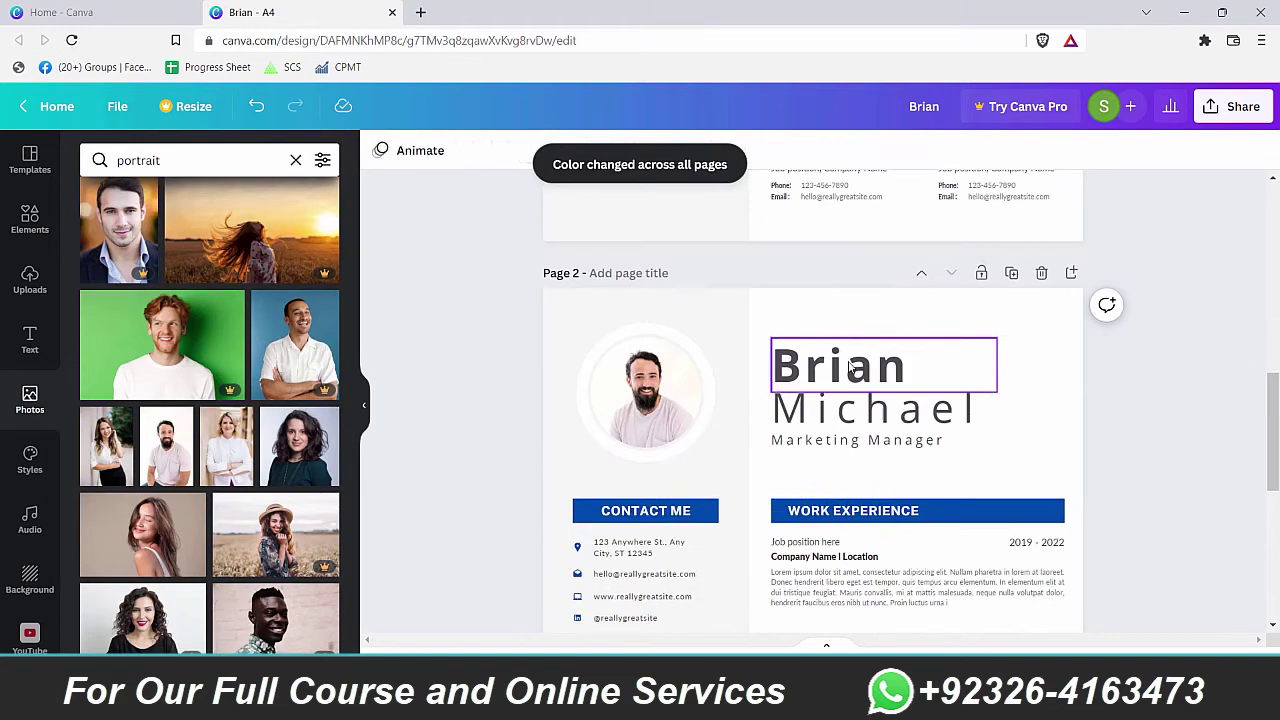
{"action": "left_click", "coordinate": [850, 366]}
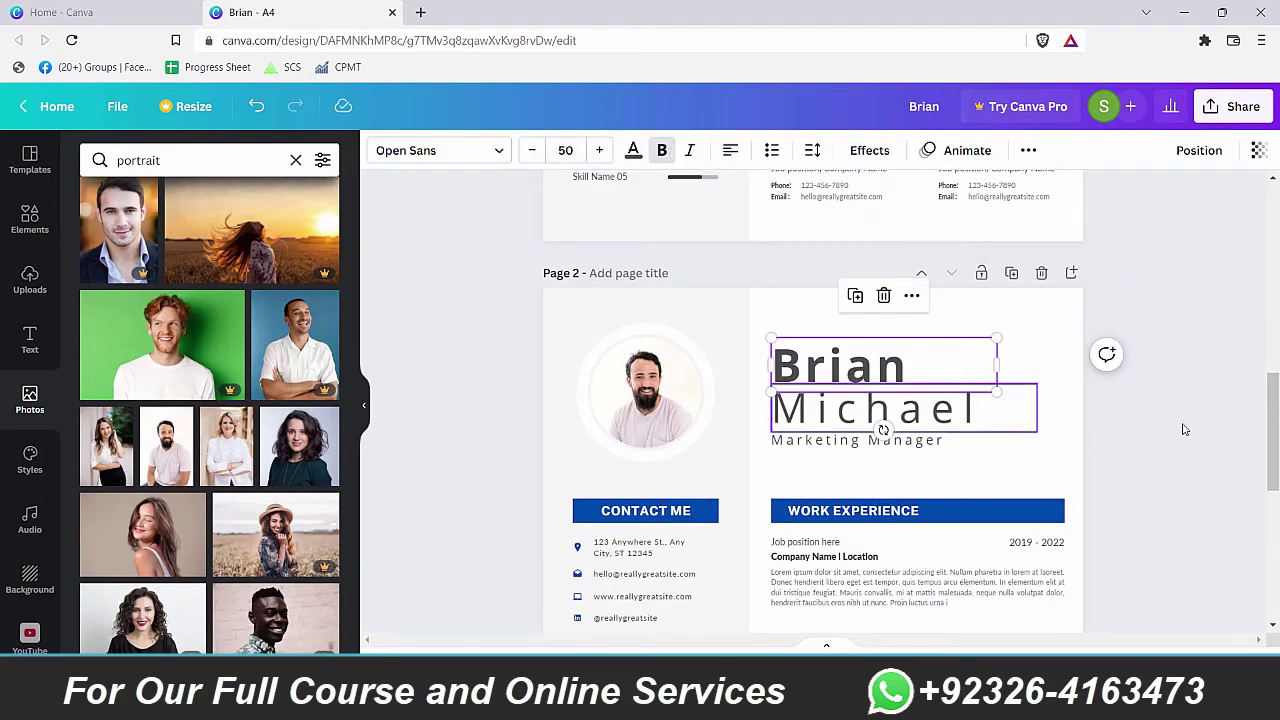
{"action": "left_click", "coordinate": [634, 152]}
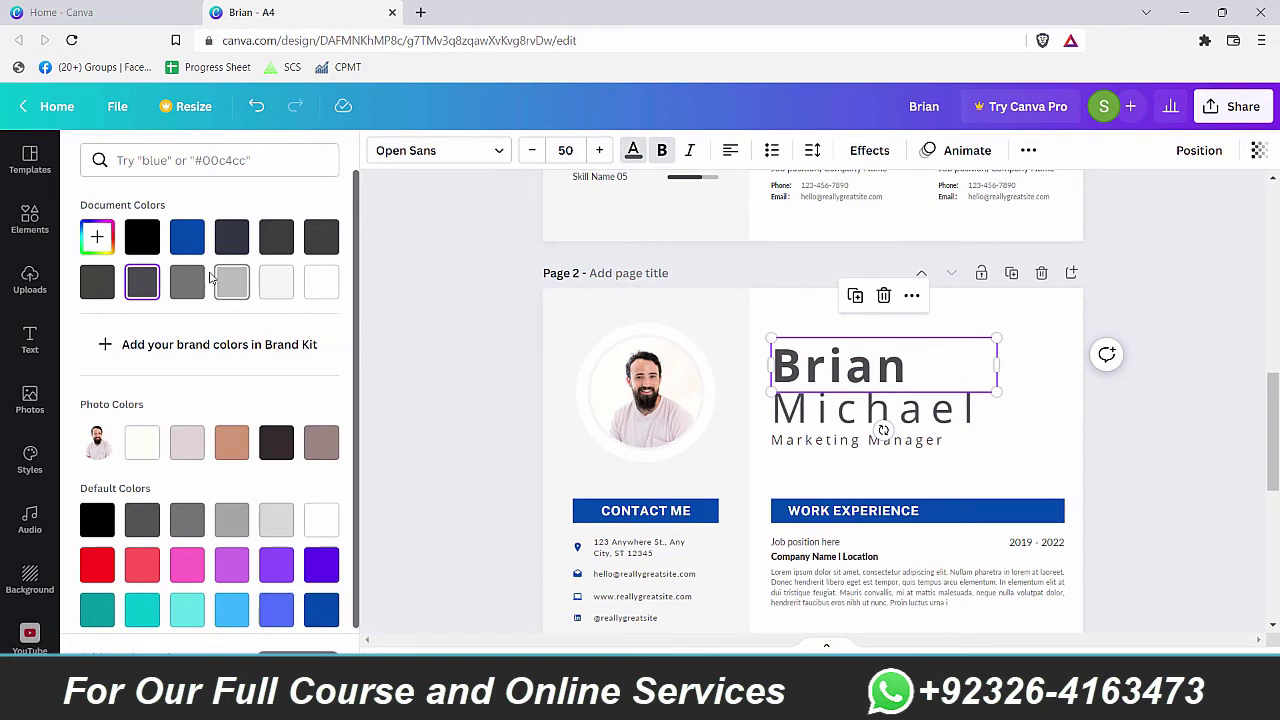
{"action": "left_click", "coordinate": [233, 242]}
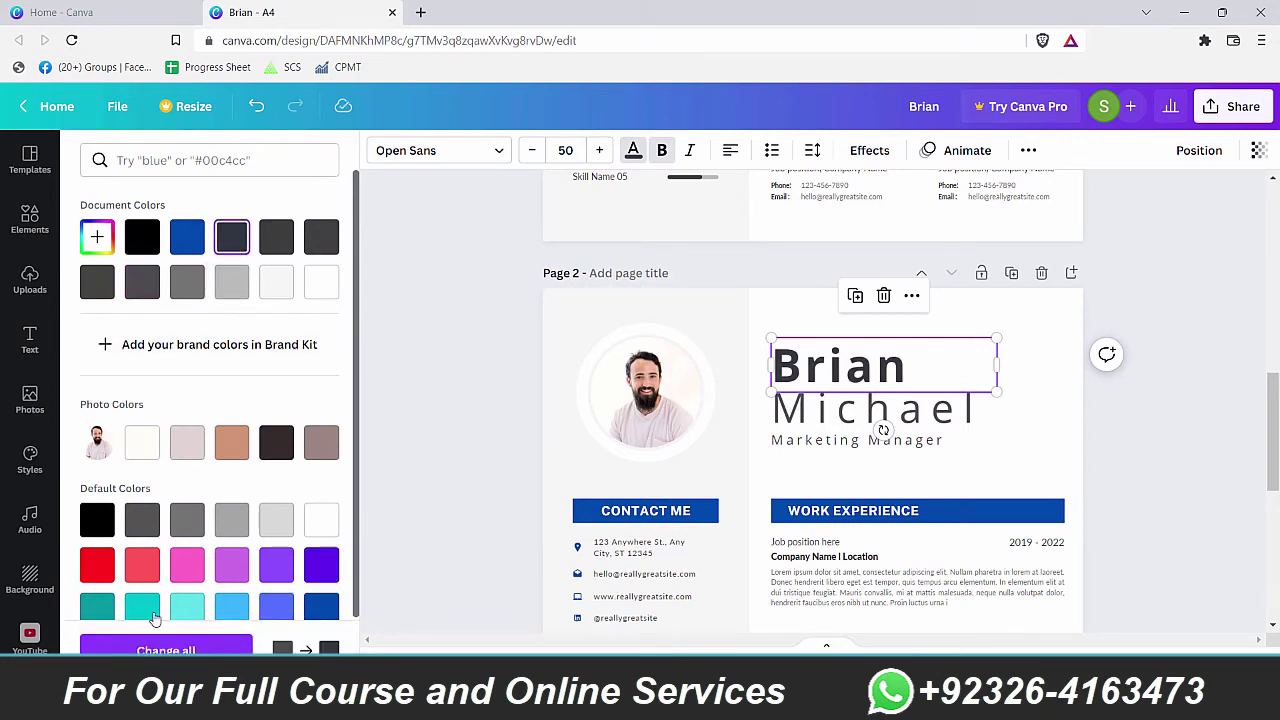
{"action": "left_click", "coordinate": [166, 648]}
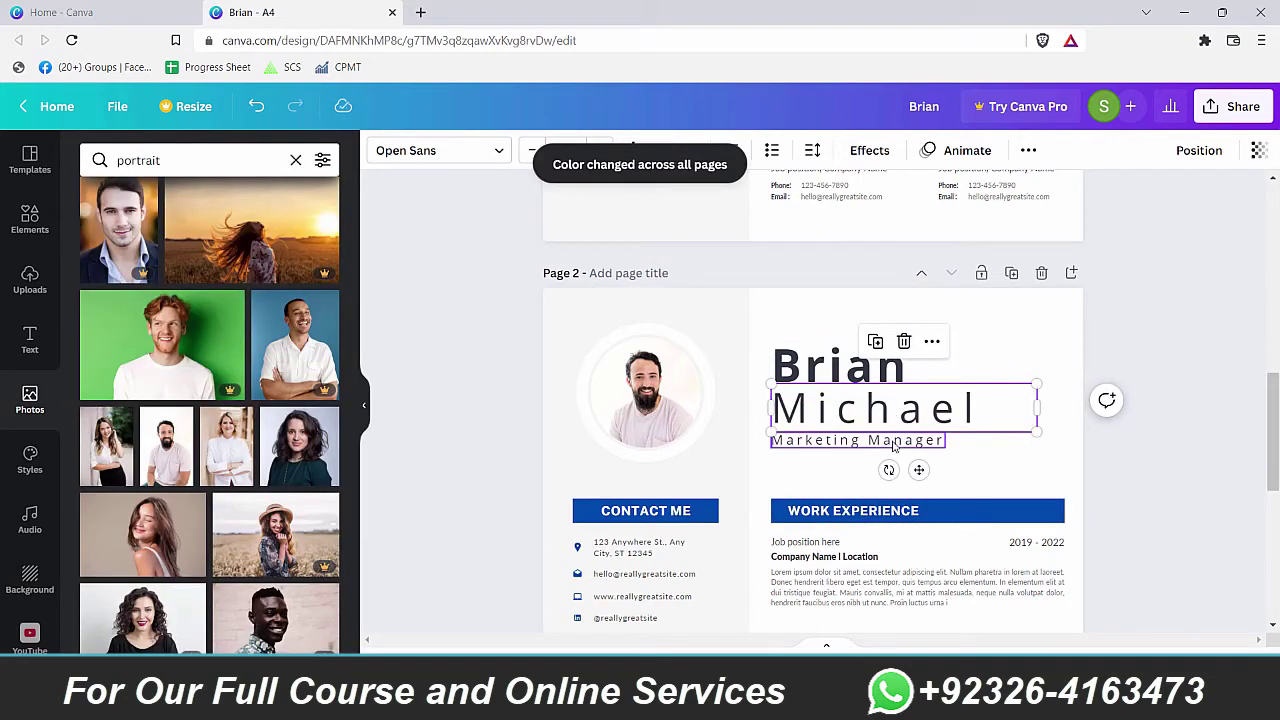
{"action": "left_click", "coordinate": [1157, 525]}
Select the left sidebar's background rectangle on Page 2, beneath the photo and CONTACT ME bar
{"action": "scroll", "coordinate": [1157, 525], "scroll_direction": "up", "scroll_amount": 5}
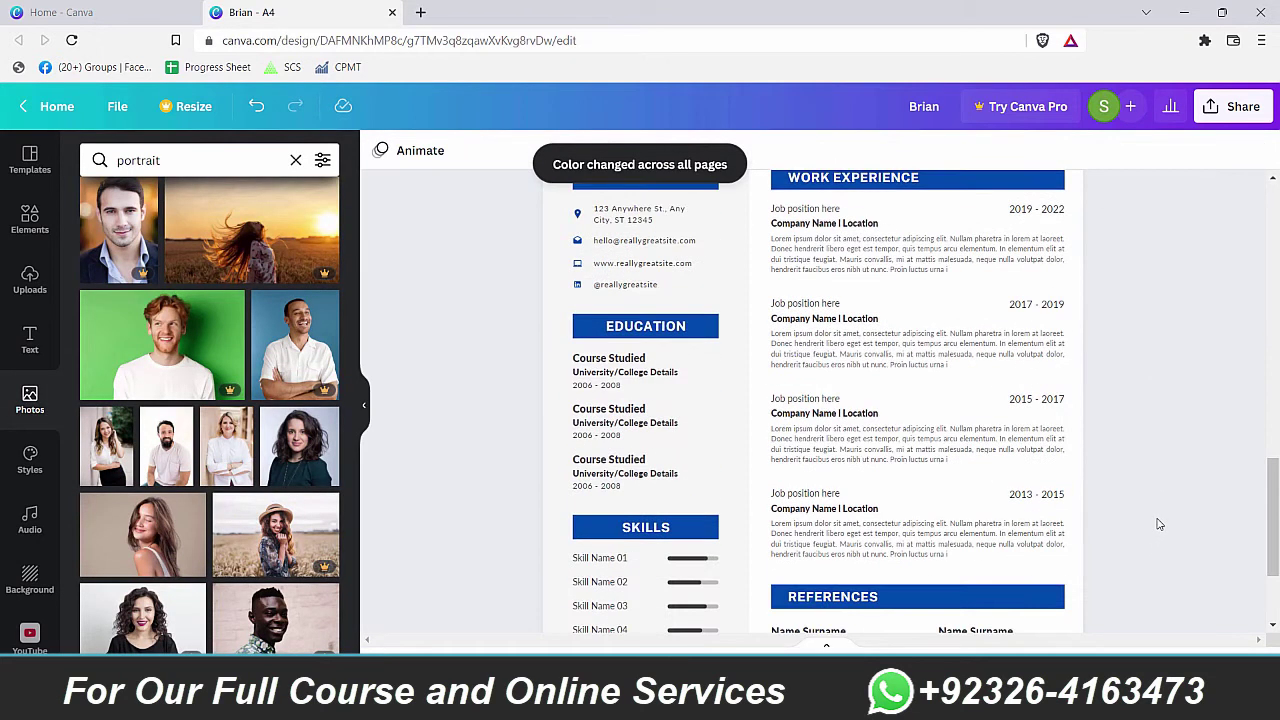
{"action": "scroll", "coordinate": [1157, 525], "scroll_direction": "down", "scroll_amount": 4}
{"action": "scroll", "coordinate": [1158, 524], "scroll_direction": "down", "scroll_amount": 2}
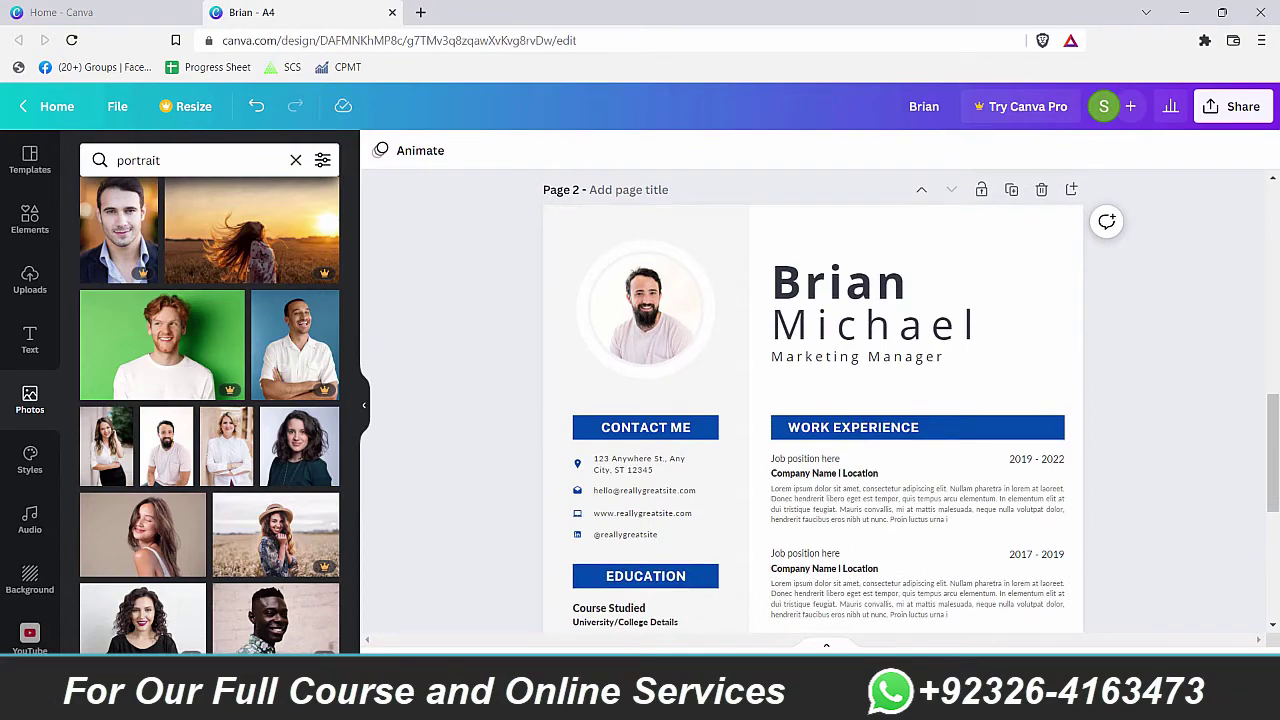
{"action": "scroll", "coordinate": [815, 400], "scroll_direction": "up", "scroll_amount": 2, "text": "ctrl"}
{"action": "scroll", "coordinate": [815, 400], "scroll_direction": "down", "scroll_amount": 4, "text": "ctrl"}
{"action": "scroll", "coordinate": [1117, 551], "scroll_direction": "down", "scroll_amount": 1, "text": "ctrl"}
{"action": "scroll", "coordinate": [1117, 551], "scroll_direction": "down", "scroll_amount": 3}
{"action": "scroll", "coordinate": [1121, 552], "scroll_direction": "up", "scroll_amount": 4}
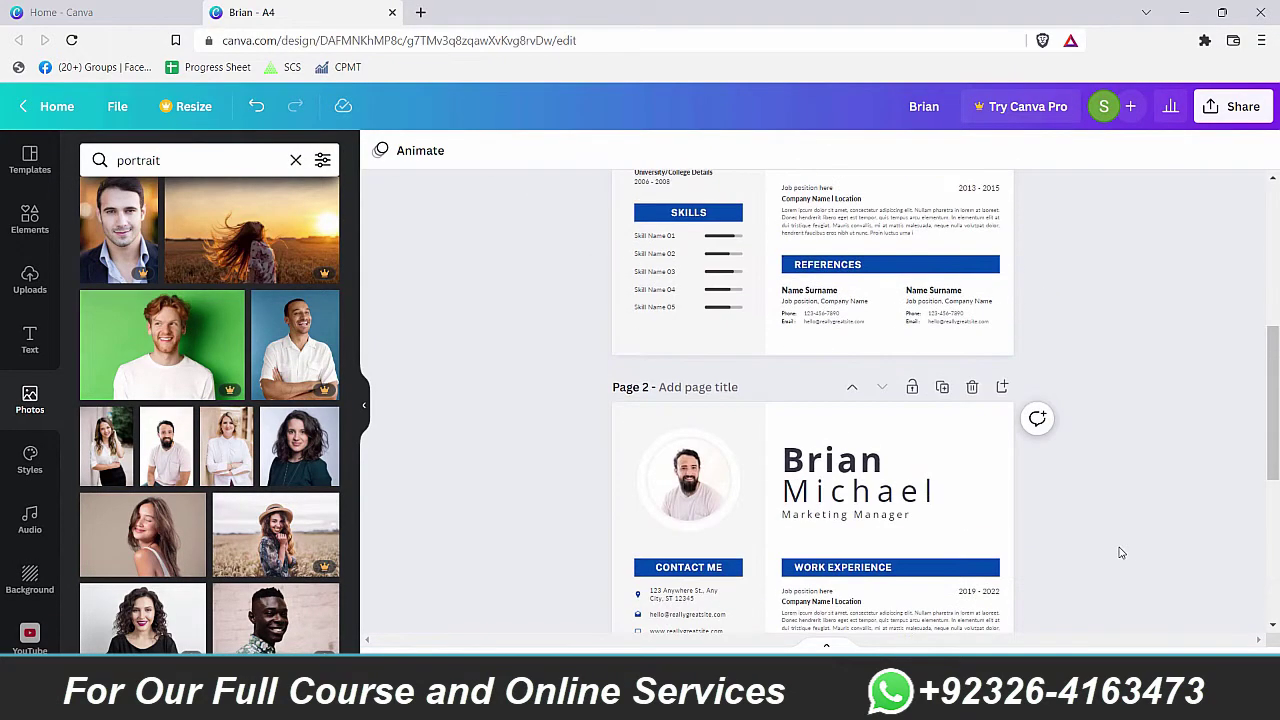
{"action": "scroll", "coordinate": [813, 400], "scroll_direction": "up", "scroll_amount": 1, "text": "ctrl"}
{"action": "scroll", "coordinate": [813, 400], "scroll_direction": "down", "scroll_amount": 2}
{"action": "left_click", "coordinate": [642, 288]}
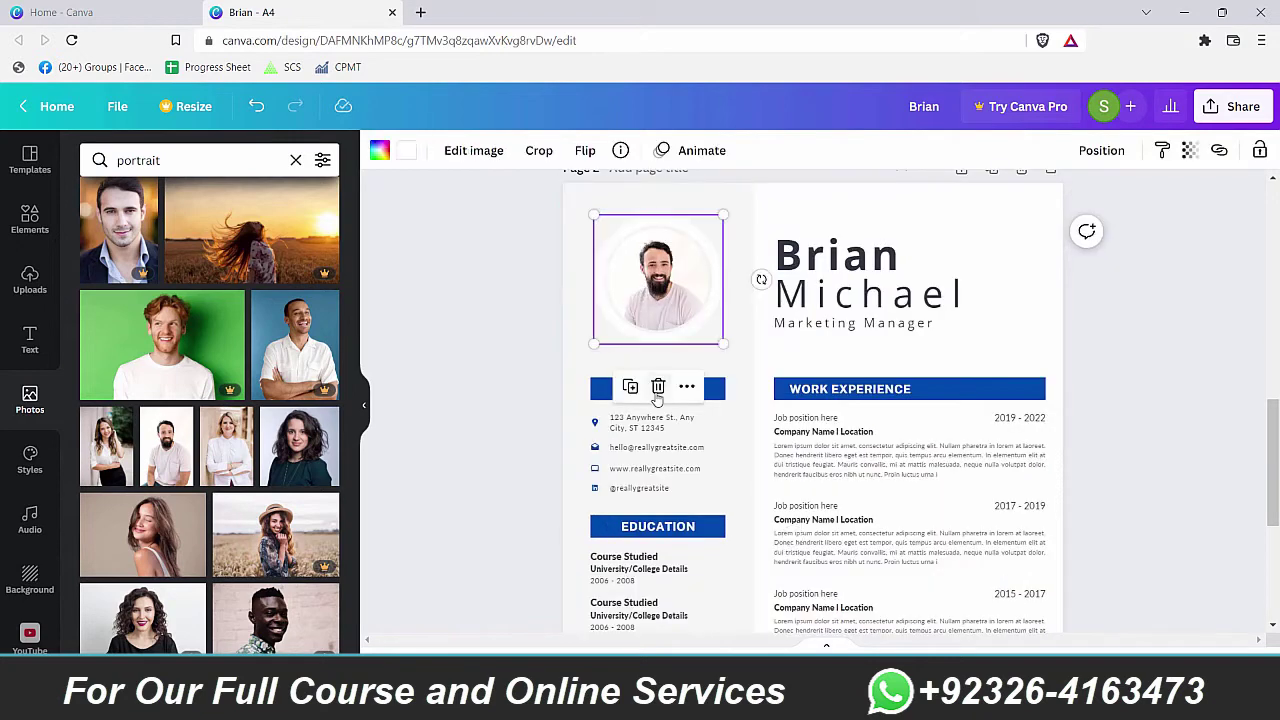
{"action": "left_click", "coordinate": [718, 396]}
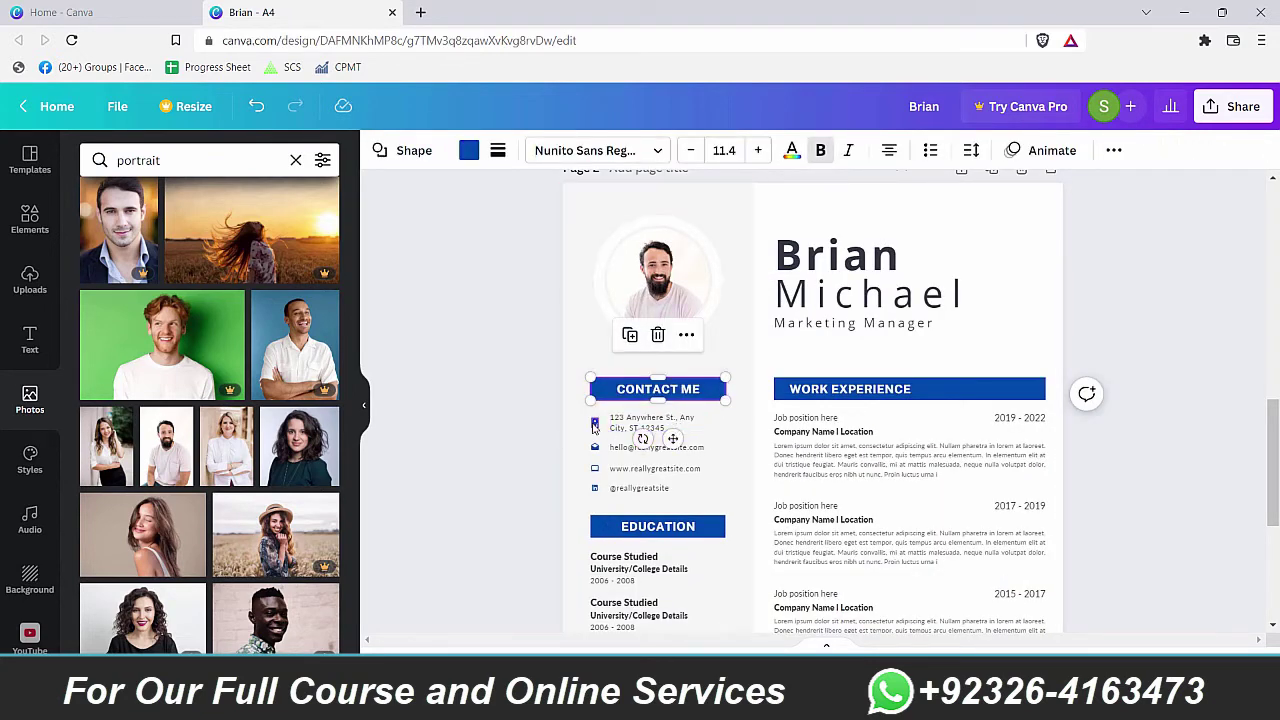
{"action": "left_click", "coordinate": [729, 209]}
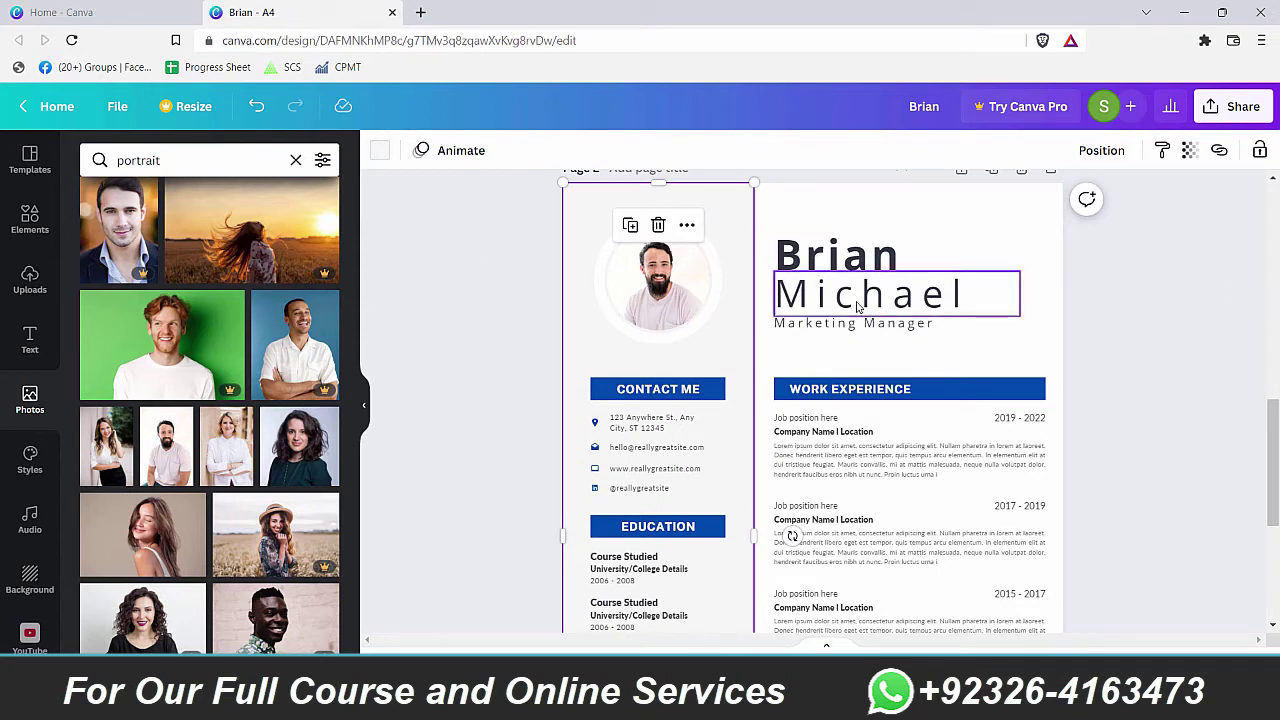
{"action": "left_click", "coordinate": [1128, 262]}
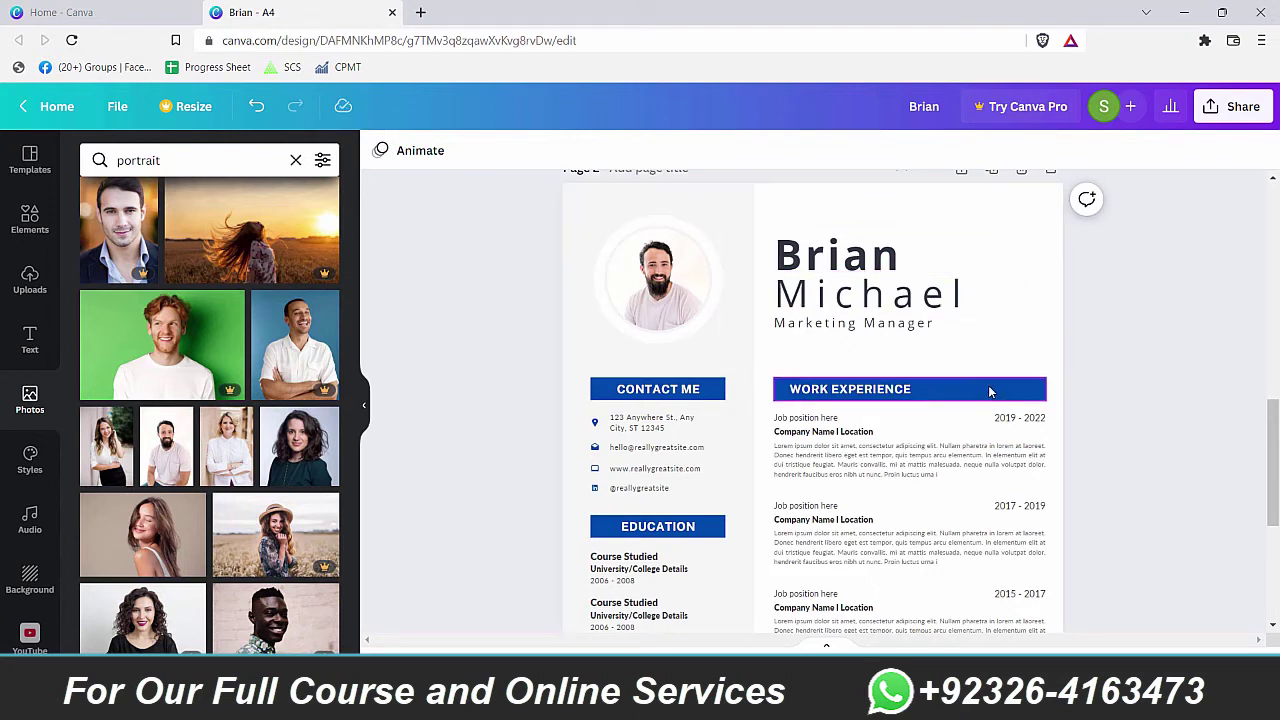
{"action": "left_click", "coordinate": [727, 212]}
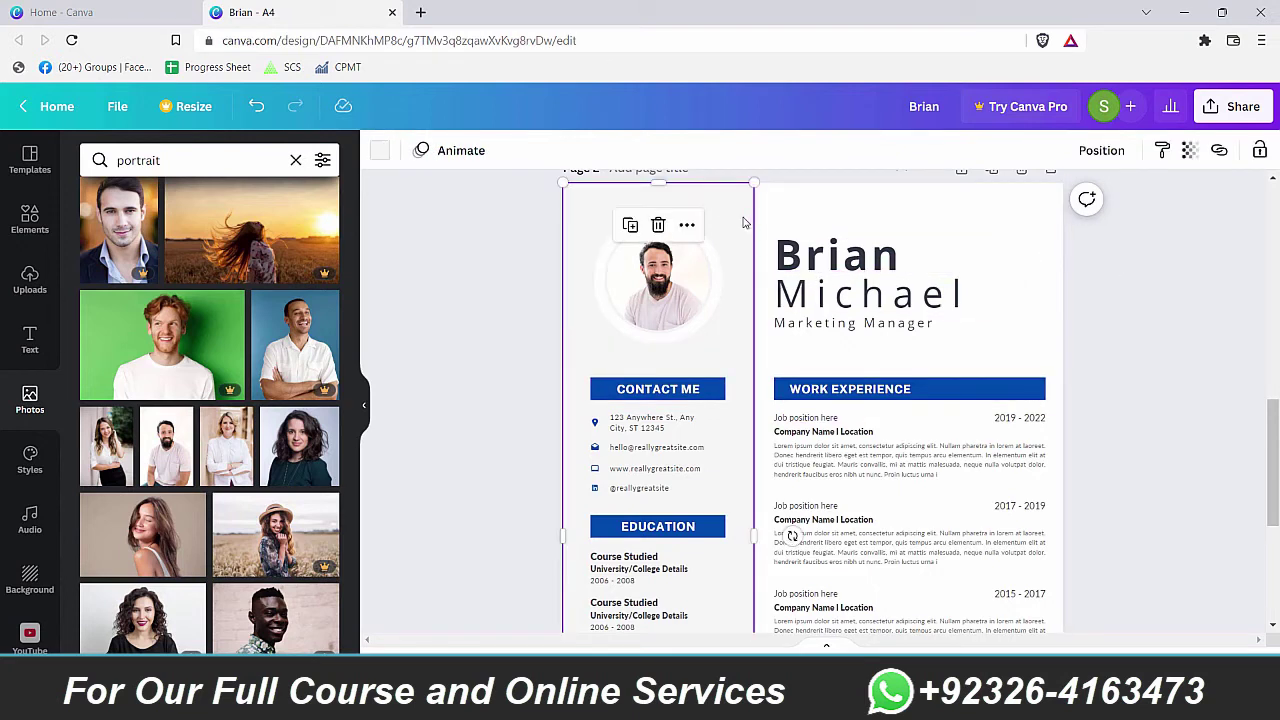
{"action": "scroll", "coordinate": [737, 534], "scroll_direction": "down", "scroll_amount": 4}
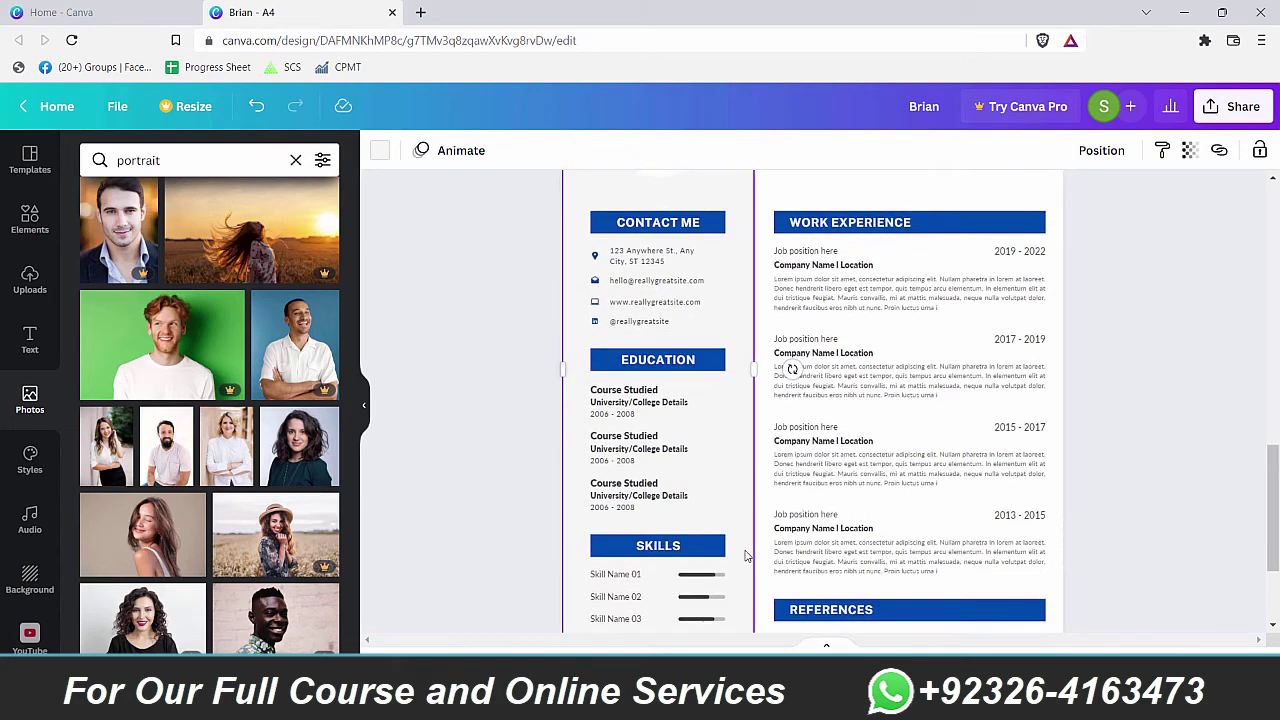
{"action": "scroll", "coordinate": [734, 514], "scroll_direction": "up", "scroll_amount": 8}
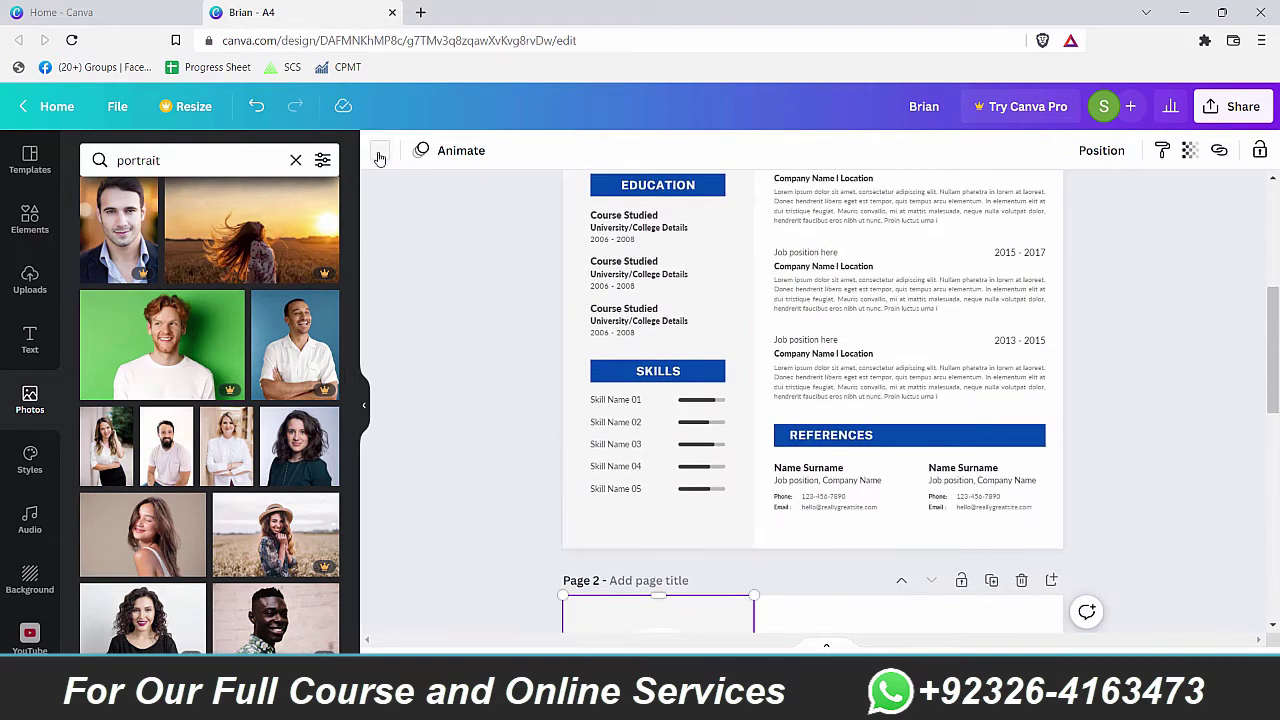
Set the sidebar background to a new very pale blue custom colour (#E7F1FF)
{"action": "left_click", "coordinate": [379, 150]}
{"action": "scroll", "coordinate": [340, 510], "scroll_direction": "down", "scroll_amount": 1}
{"action": "scroll", "coordinate": [343, 525], "scroll_direction": "down", "scroll_amount": 1}
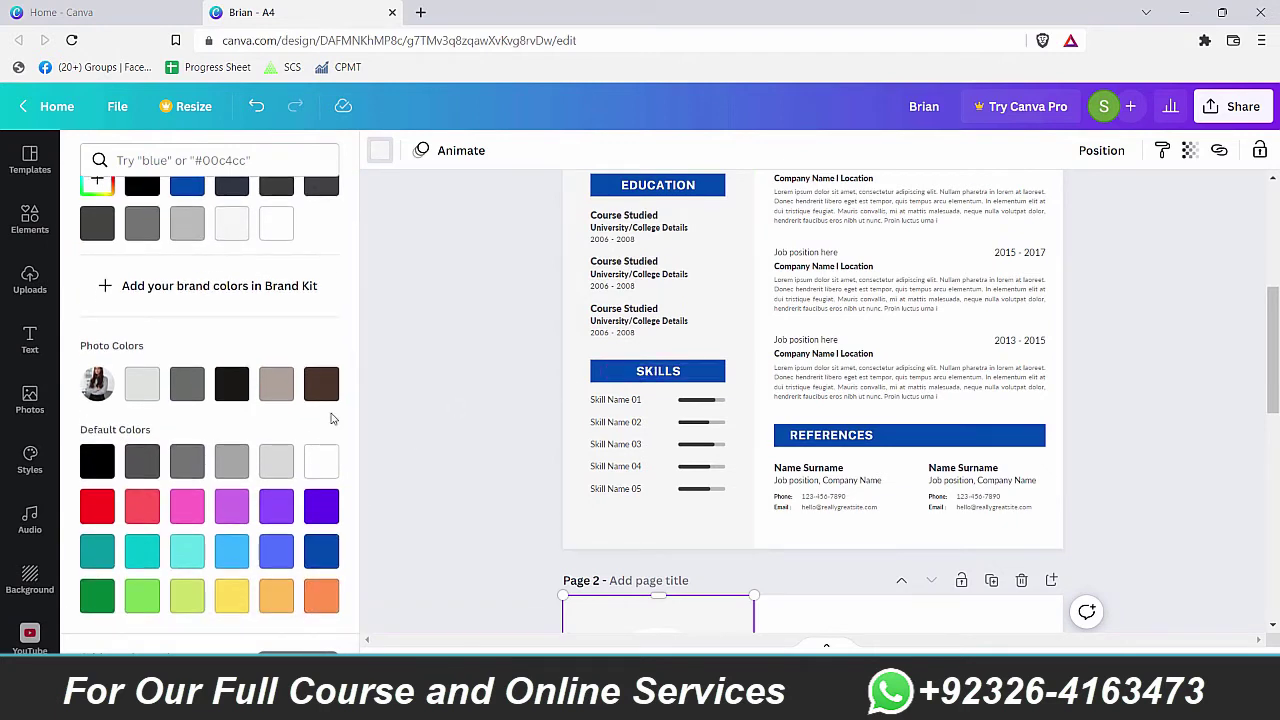
{"action": "scroll", "coordinate": [238, 340], "scroll_direction": "up", "scroll_amount": 1}
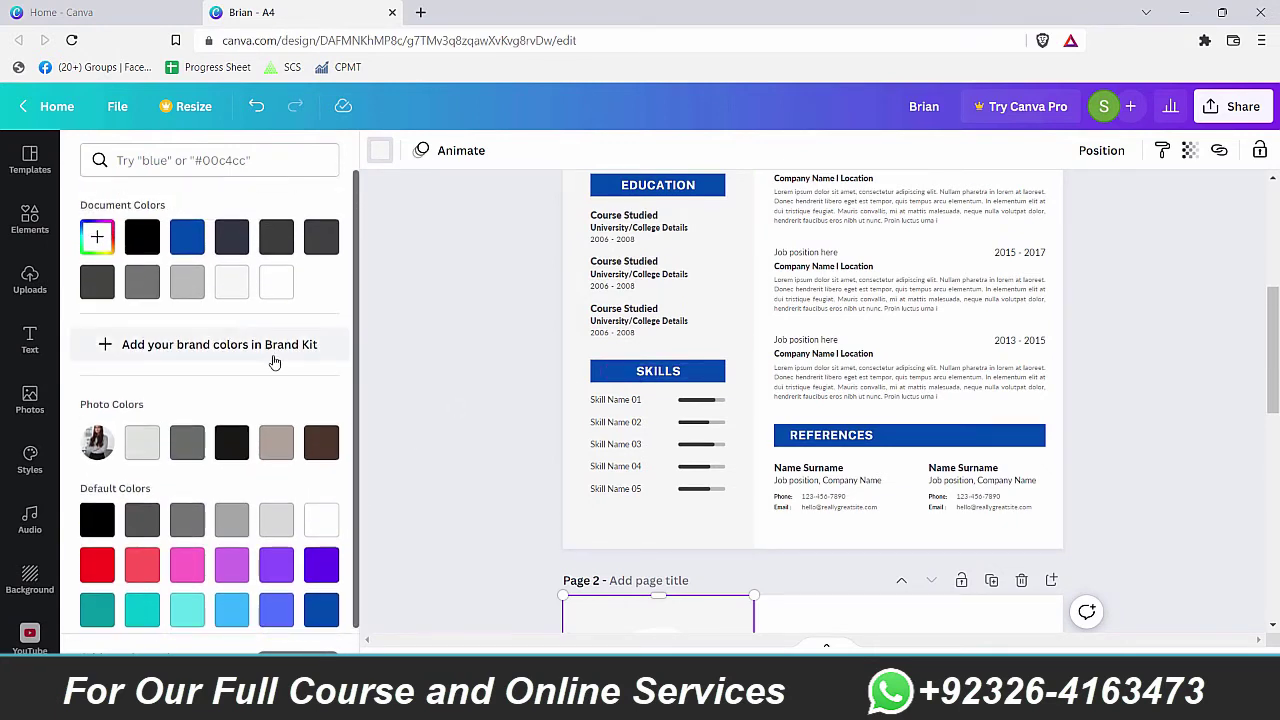
{"action": "left_click", "coordinate": [97, 236]}
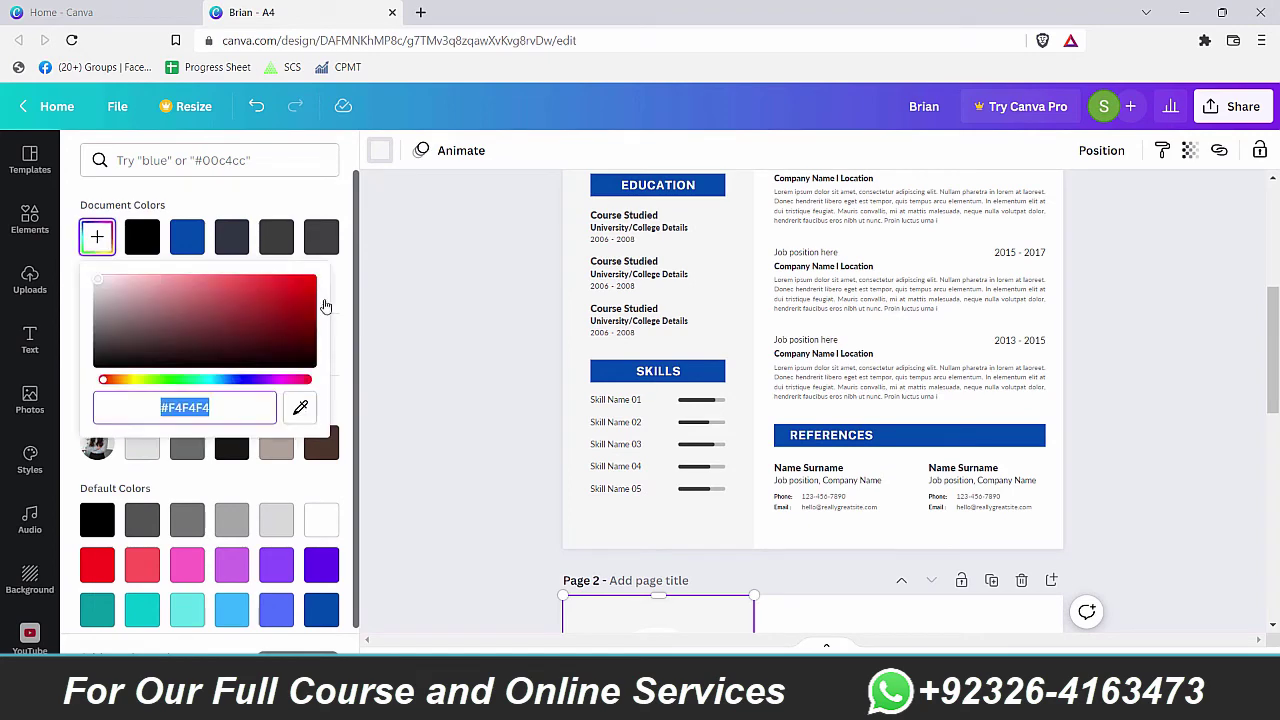
{"action": "left_click", "coordinate": [188, 240]}
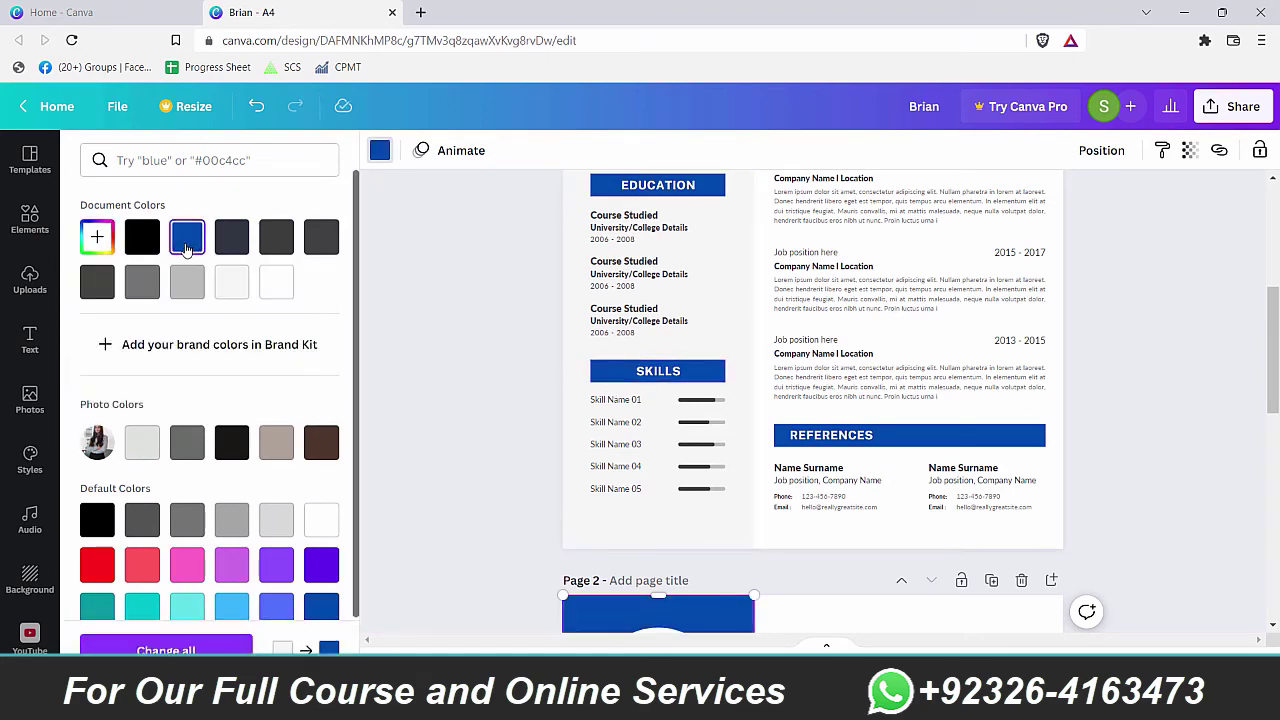
{"action": "left_click_drag", "start_coordinate": [313, 312], "coordinate": [127, 262]}
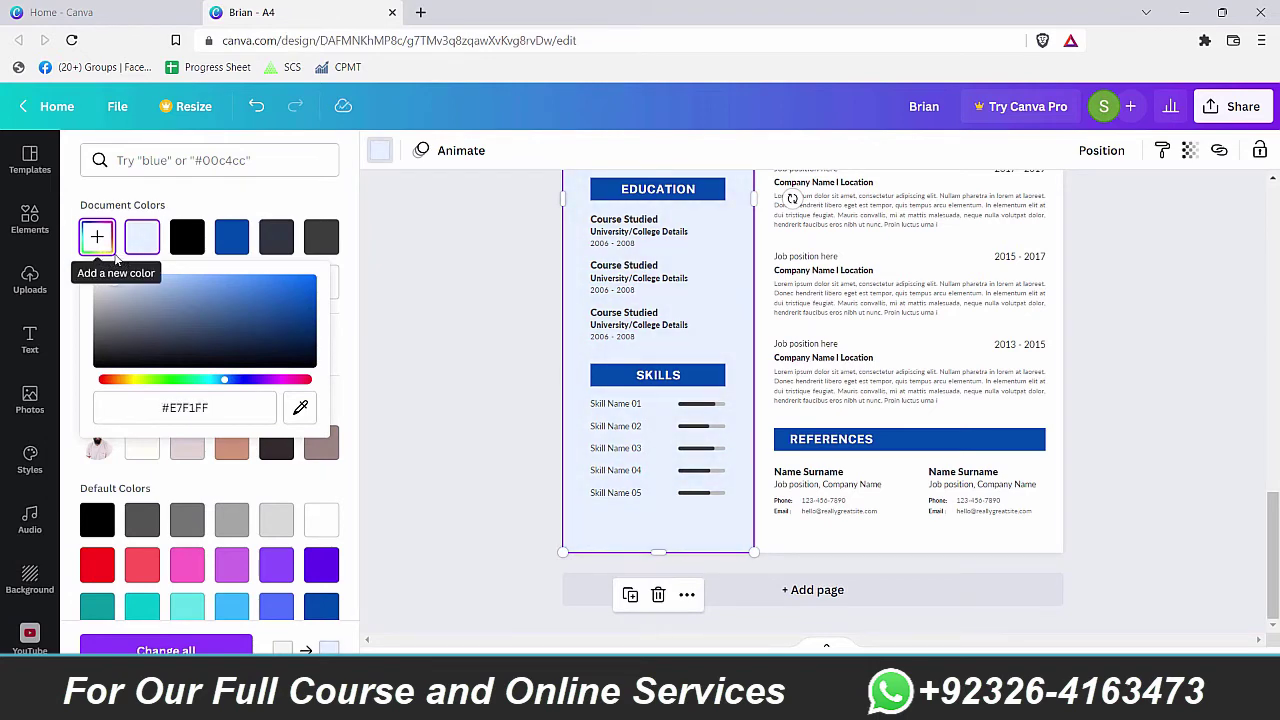
{"action": "left_click", "coordinate": [534, 357]}
Select Page 2's first job description text and open its Lato font list
{"action": "scroll", "coordinate": [1210, 410], "scroll_direction": "up", "scroll_amount": 4}
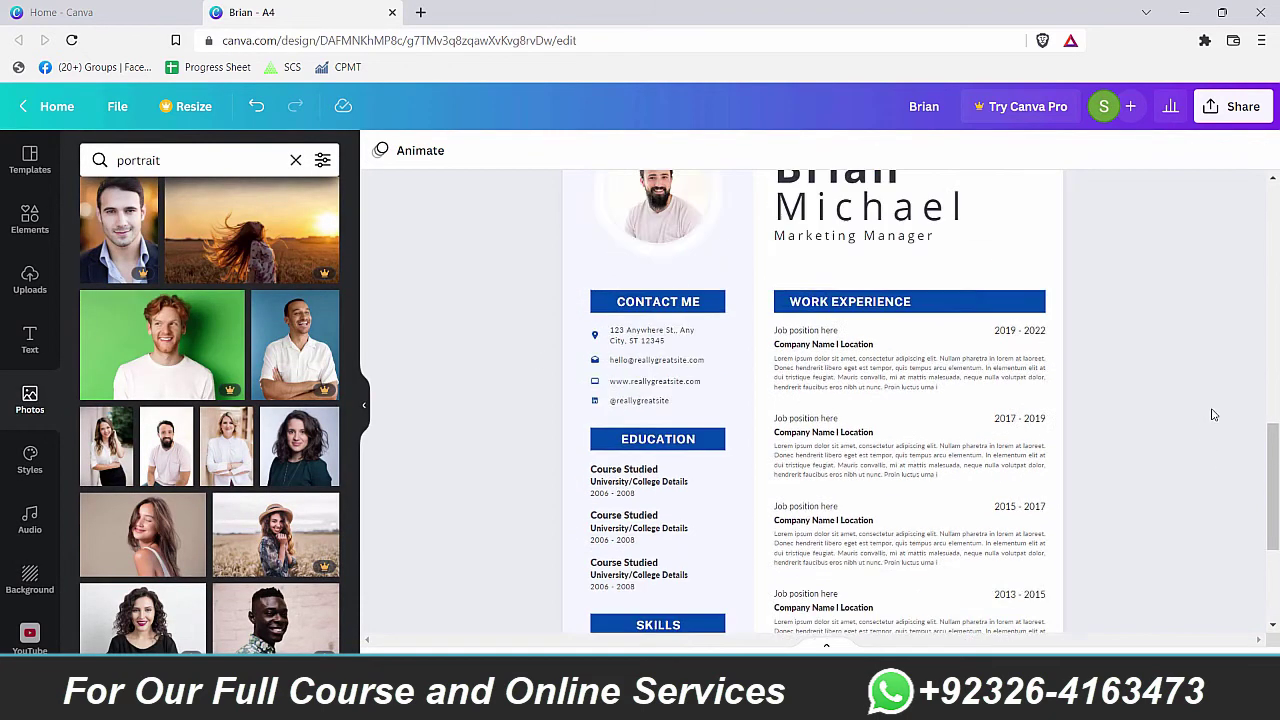
{"action": "scroll", "coordinate": [1214, 414], "scroll_direction": "up", "scroll_amount": 2}
{"action": "scroll", "coordinate": [1216, 407], "scroll_direction": "up", "scroll_amount": 2}
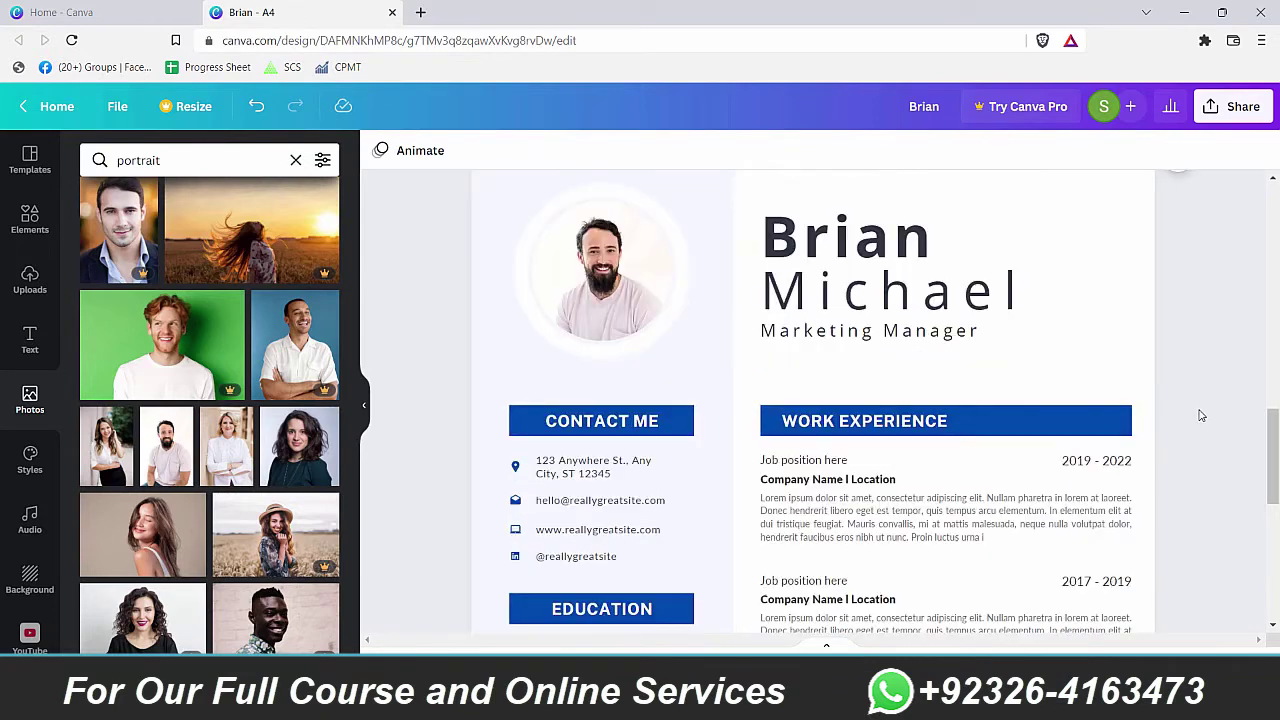
{"action": "scroll", "coordinate": [1210, 415], "scroll_direction": "down", "scroll_amount": 3}
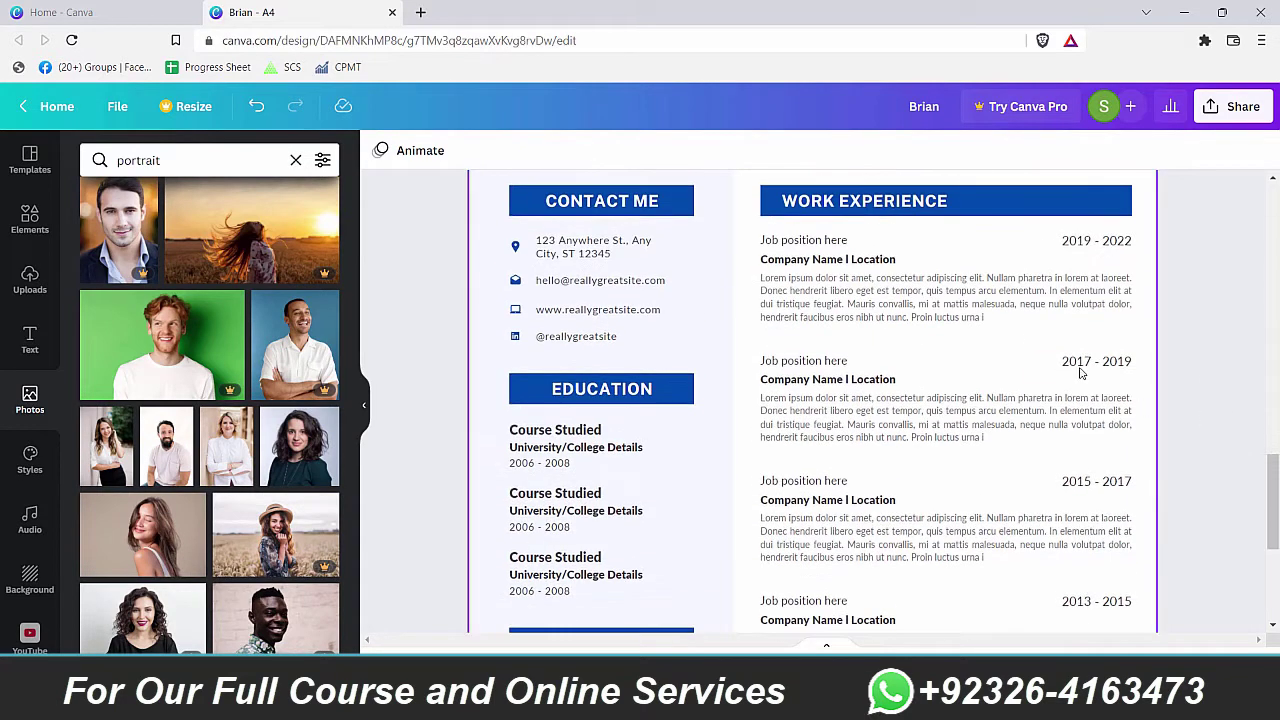
{"action": "left_click", "coordinate": [984, 310]}
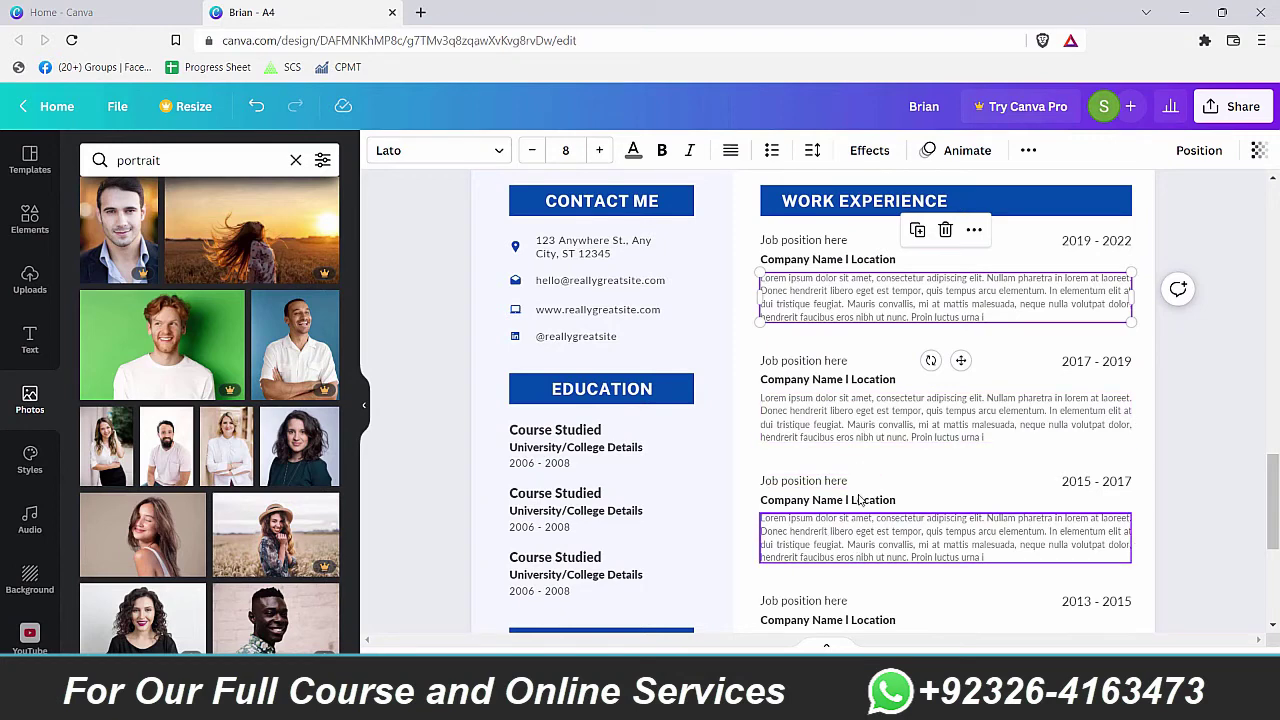
{"action": "left_click", "coordinate": [499, 150]}
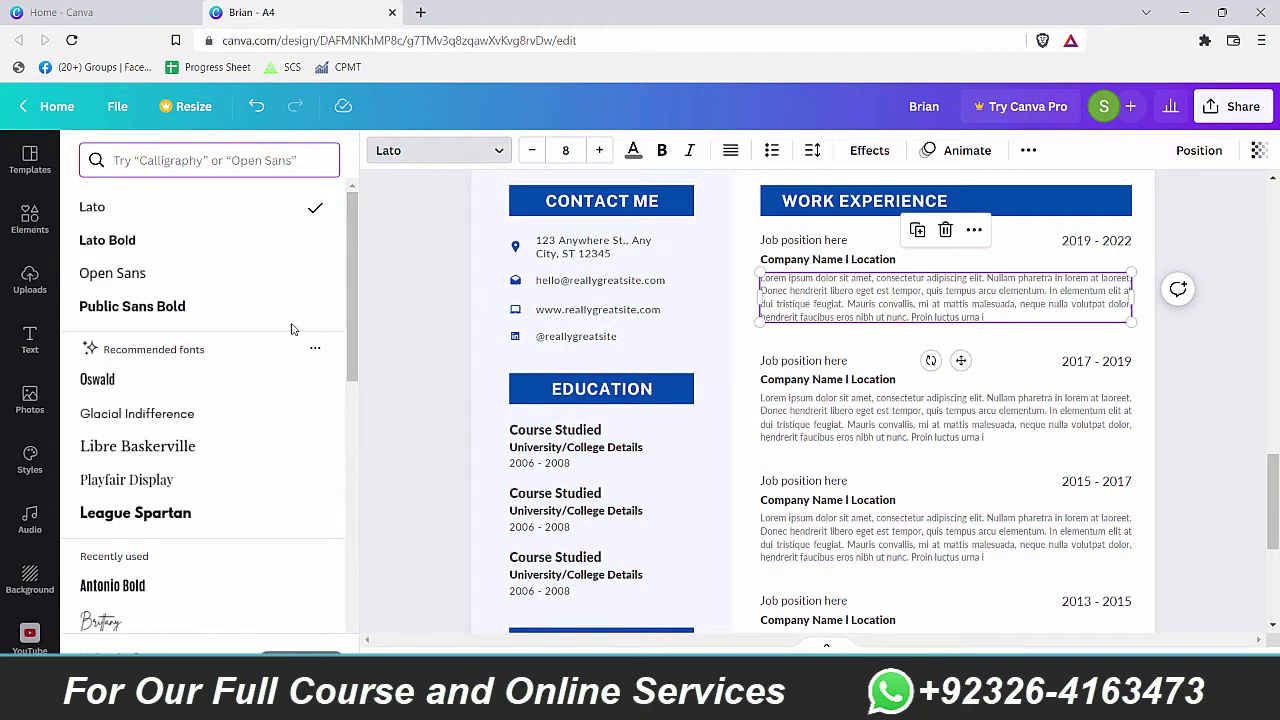
Set the job description to Playfair Display at size 9, then swap Lato for Playfair Display across the design
{"action": "left_click", "coordinate": [141, 481]}
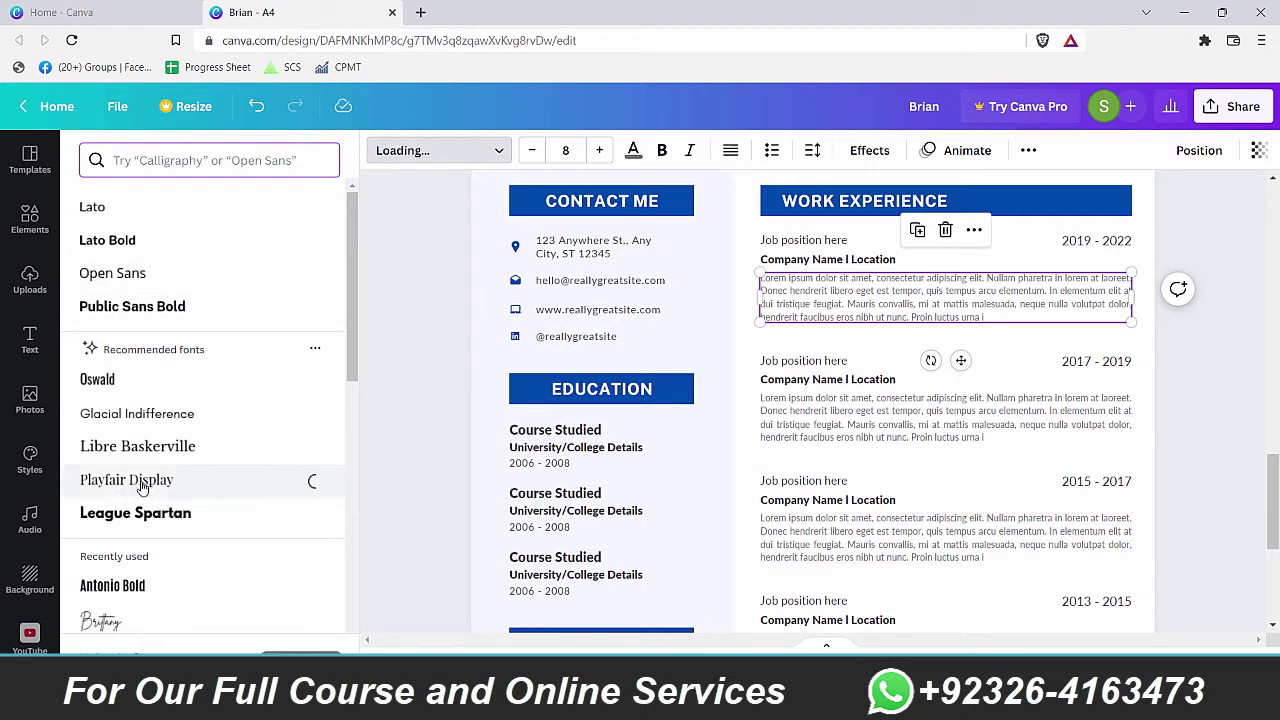
{"action": "left_click", "coordinate": [599, 150]}
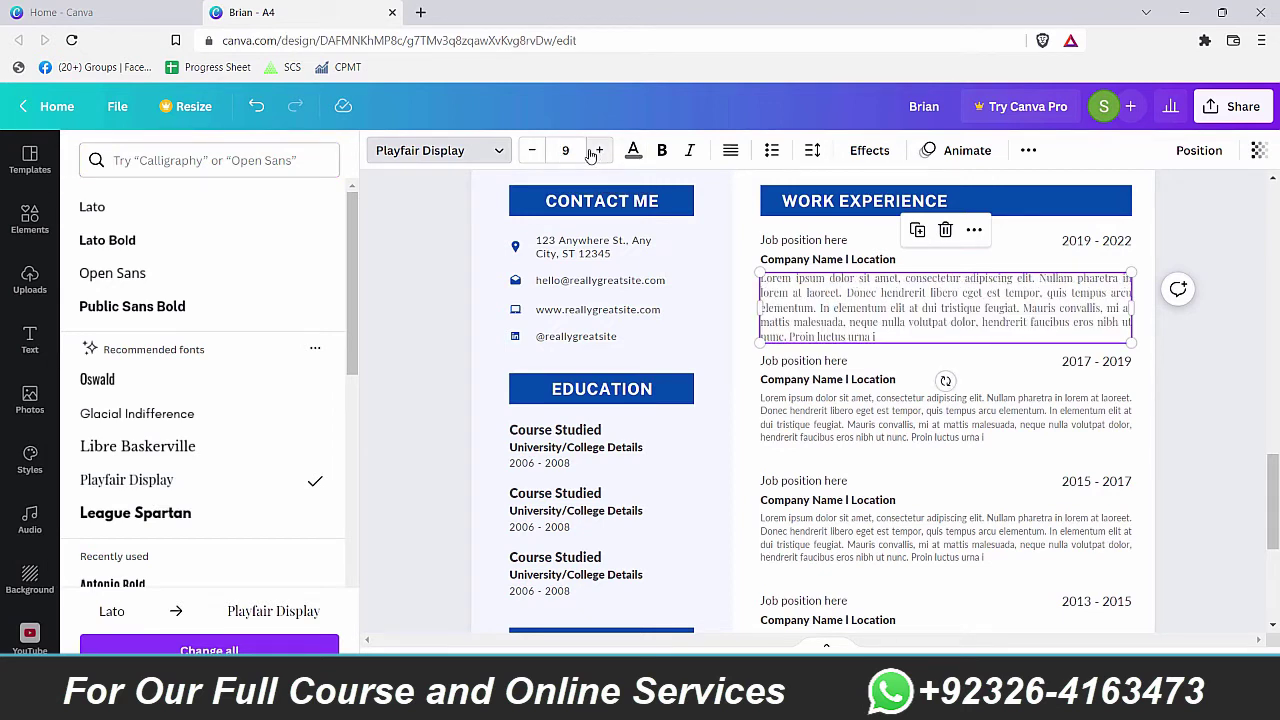
{"action": "left_click", "coordinate": [535, 151]}
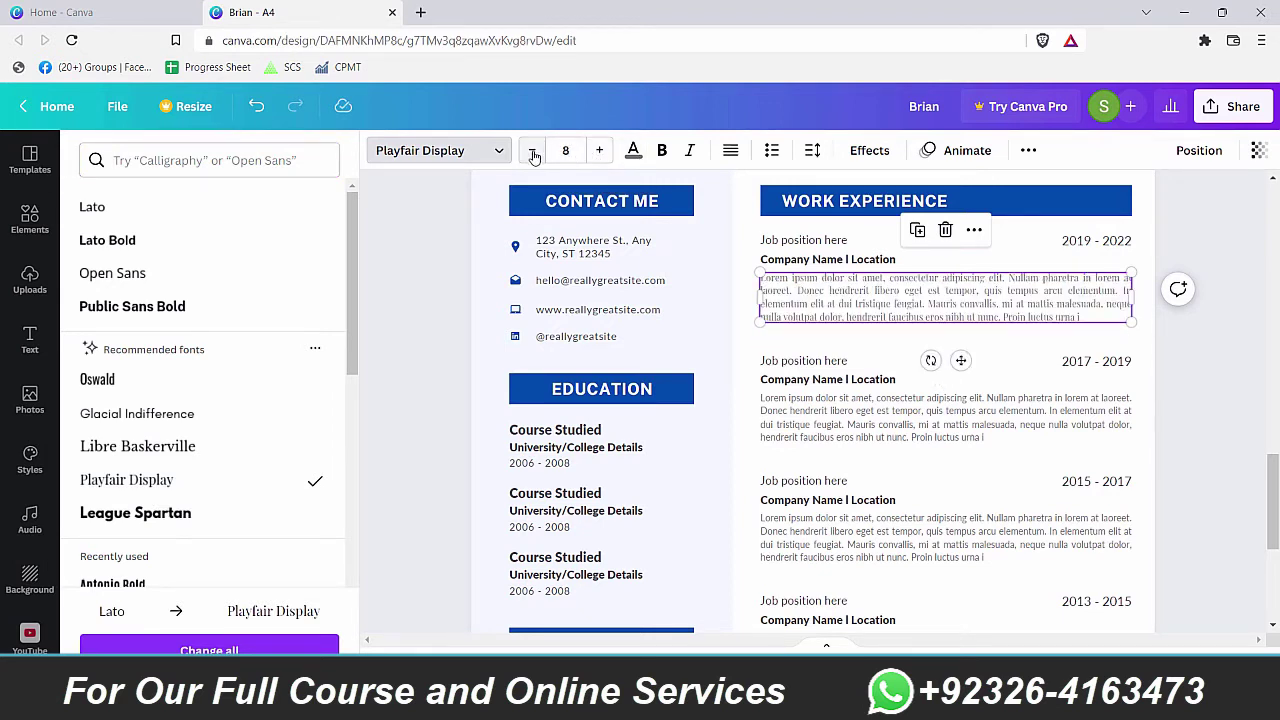
{"action": "left_click", "coordinate": [599, 151]}
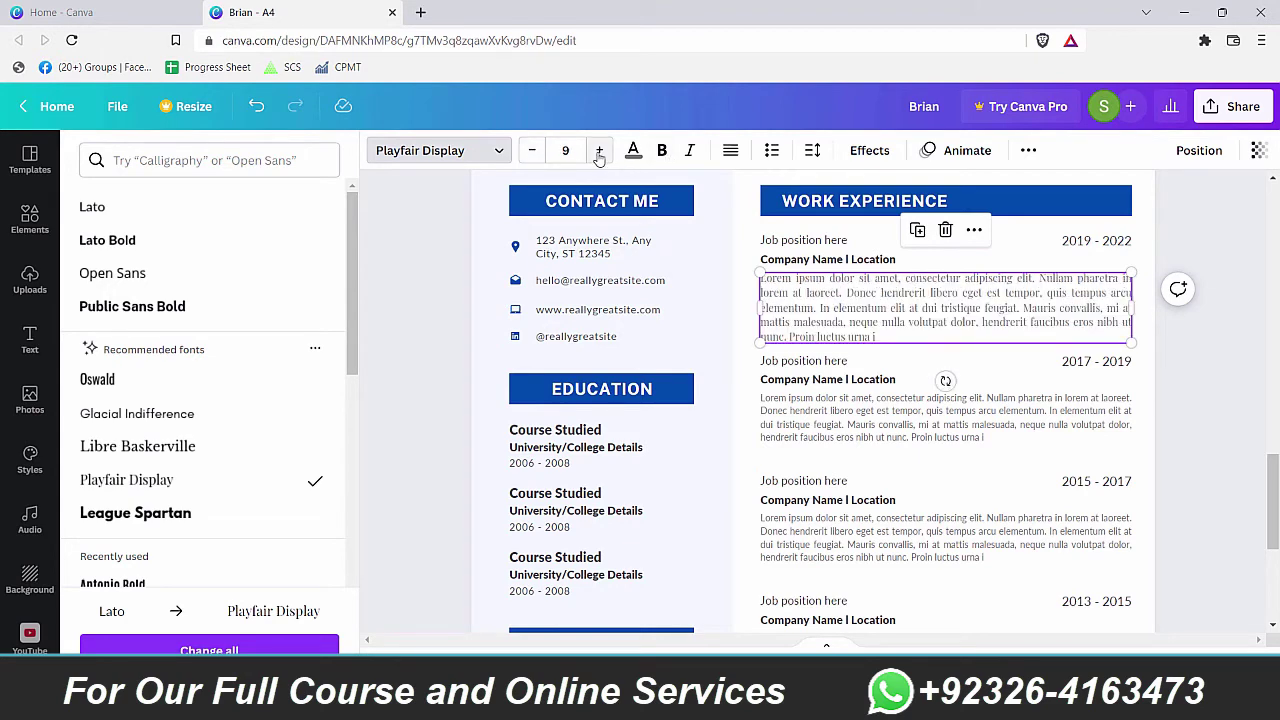
{"action": "left_click", "coordinate": [532, 150]}
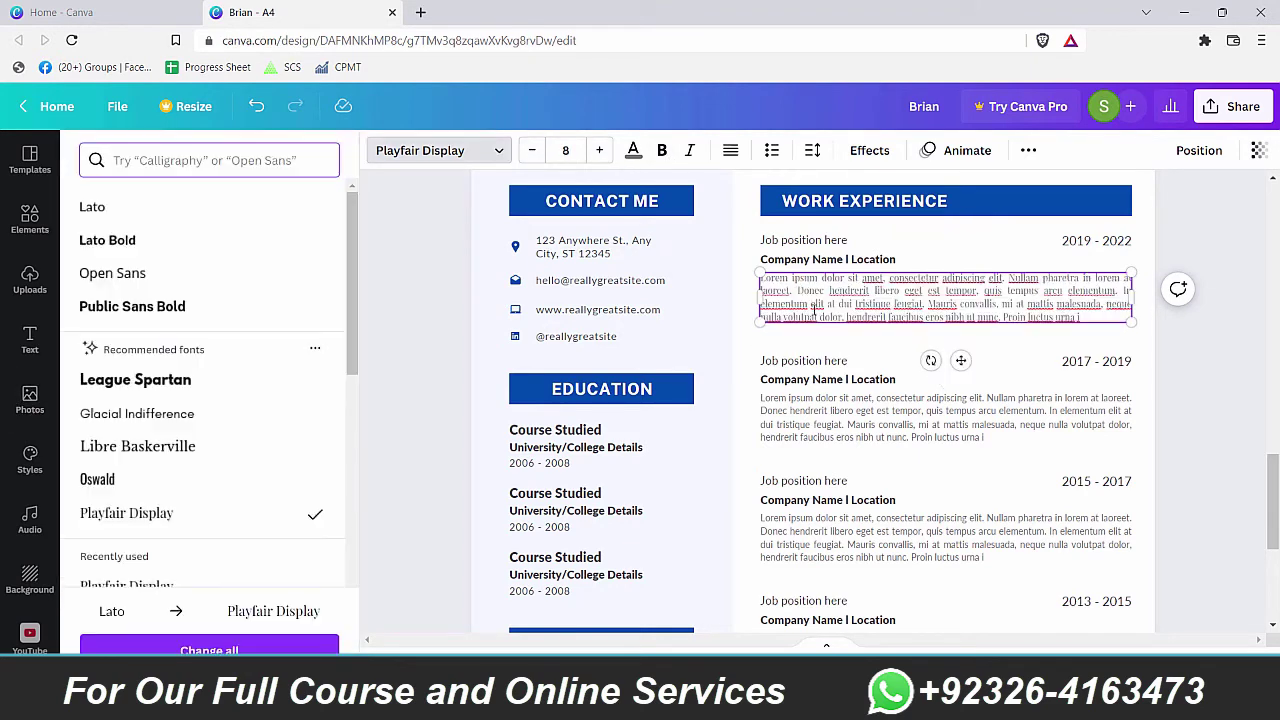
{"action": "left_click", "coordinate": [599, 151]}
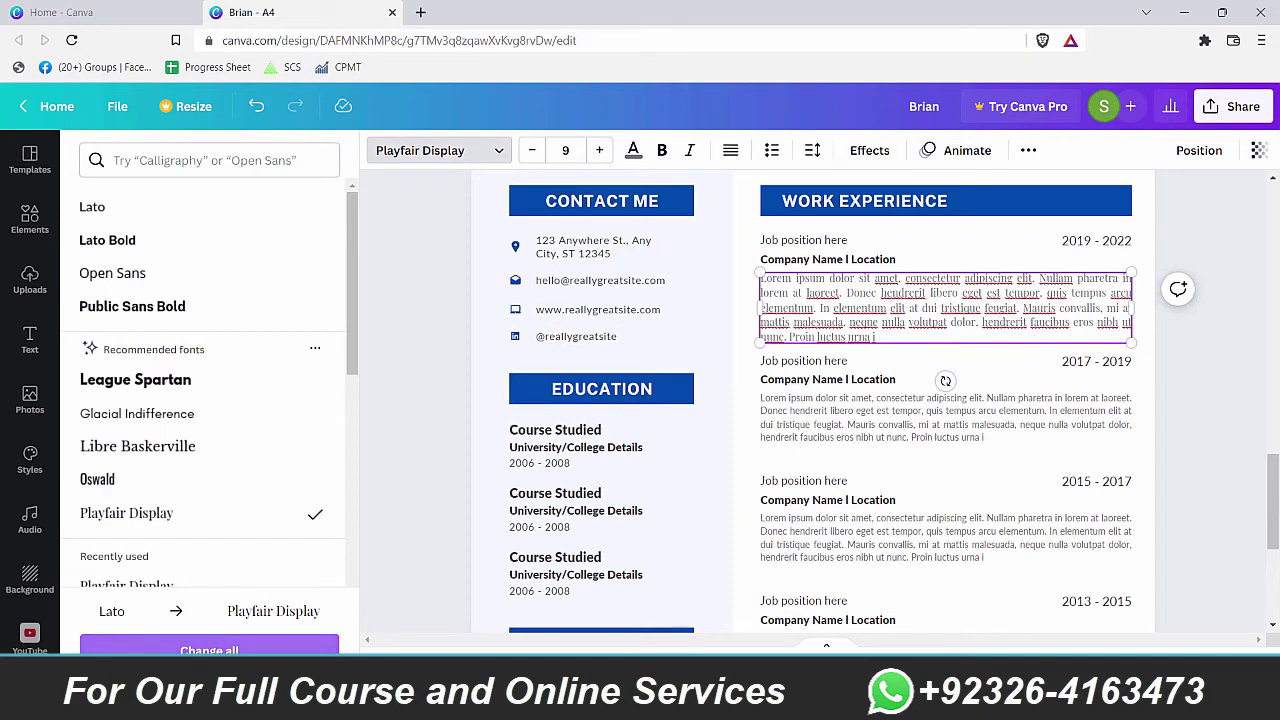
{"action": "left_click", "coordinate": [209, 648]}
Compare the job descriptions, ending with the first one selected
{"action": "left_click", "coordinate": [920, 417]}
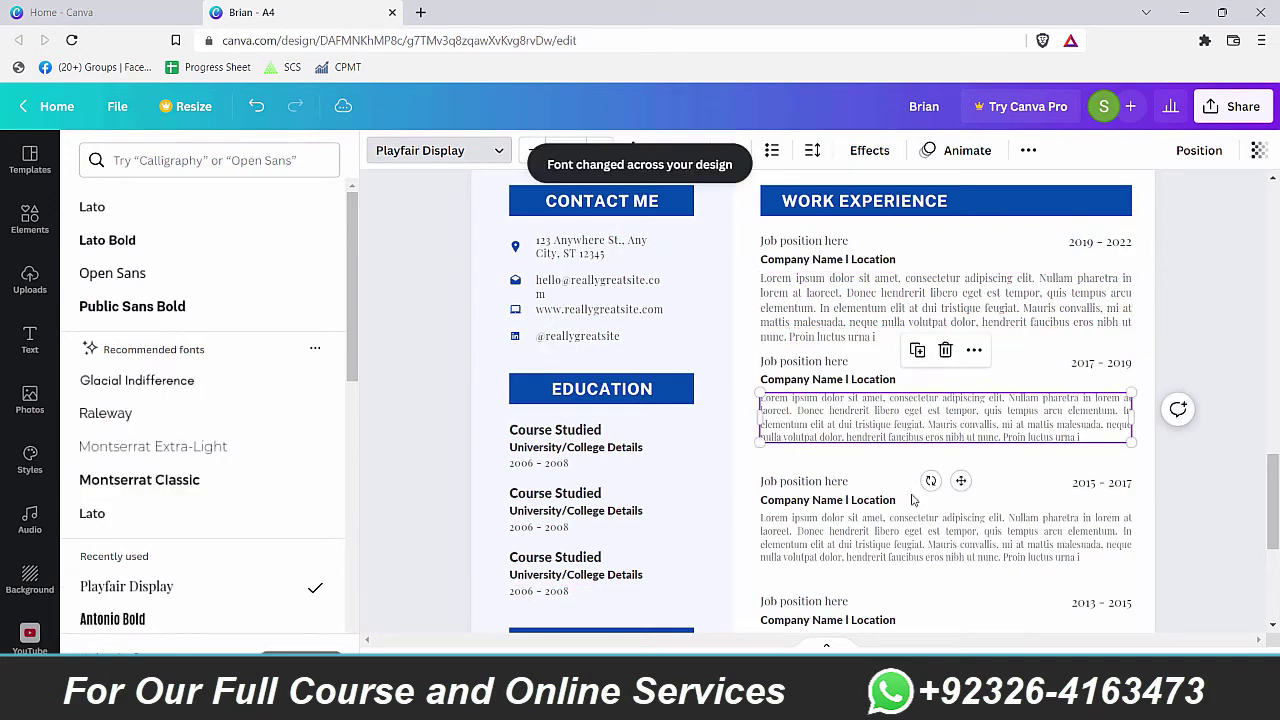
{"action": "left_click", "coordinate": [910, 530]}
{"action": "left_click", "coordinate": [880, 305]}
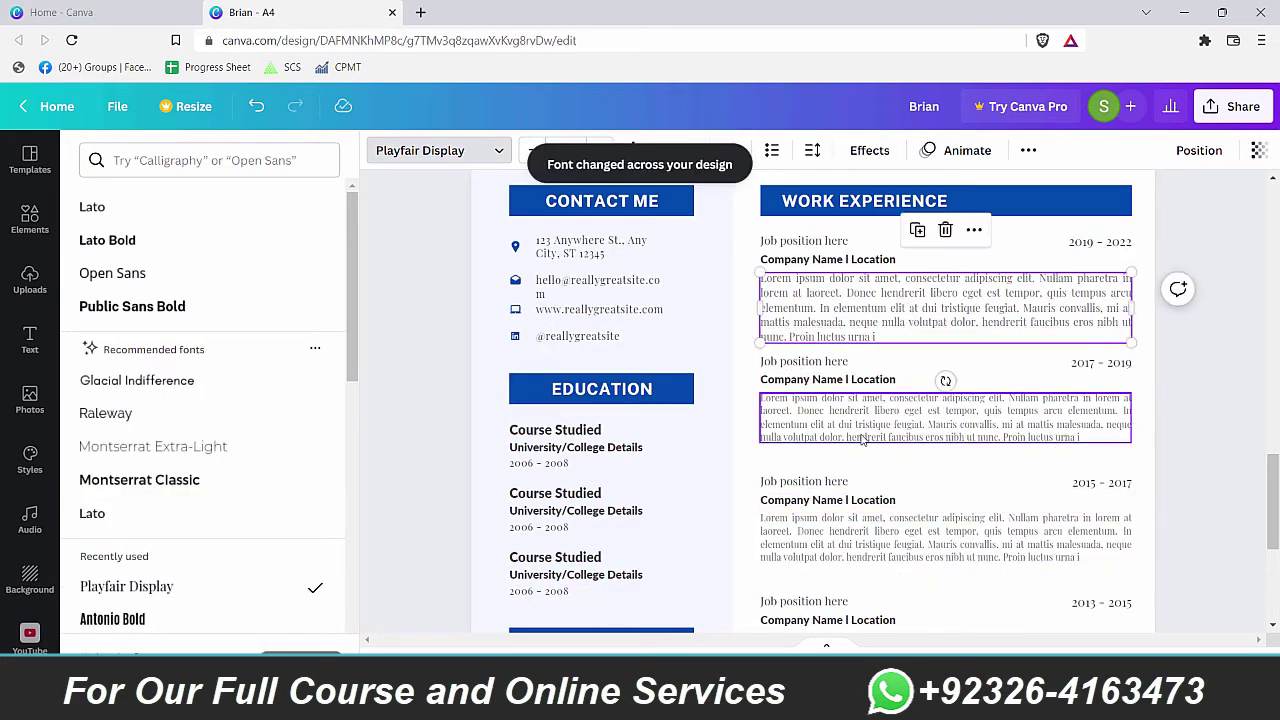
{"action": "left_click", "coordinate": [862, 440]}
{"action": "left_click", "coordinate": [870, 318]}
Try size 10 on the first job description, then settle back at size 9
{"action": "left_click", "coordinate": [601, 151]}
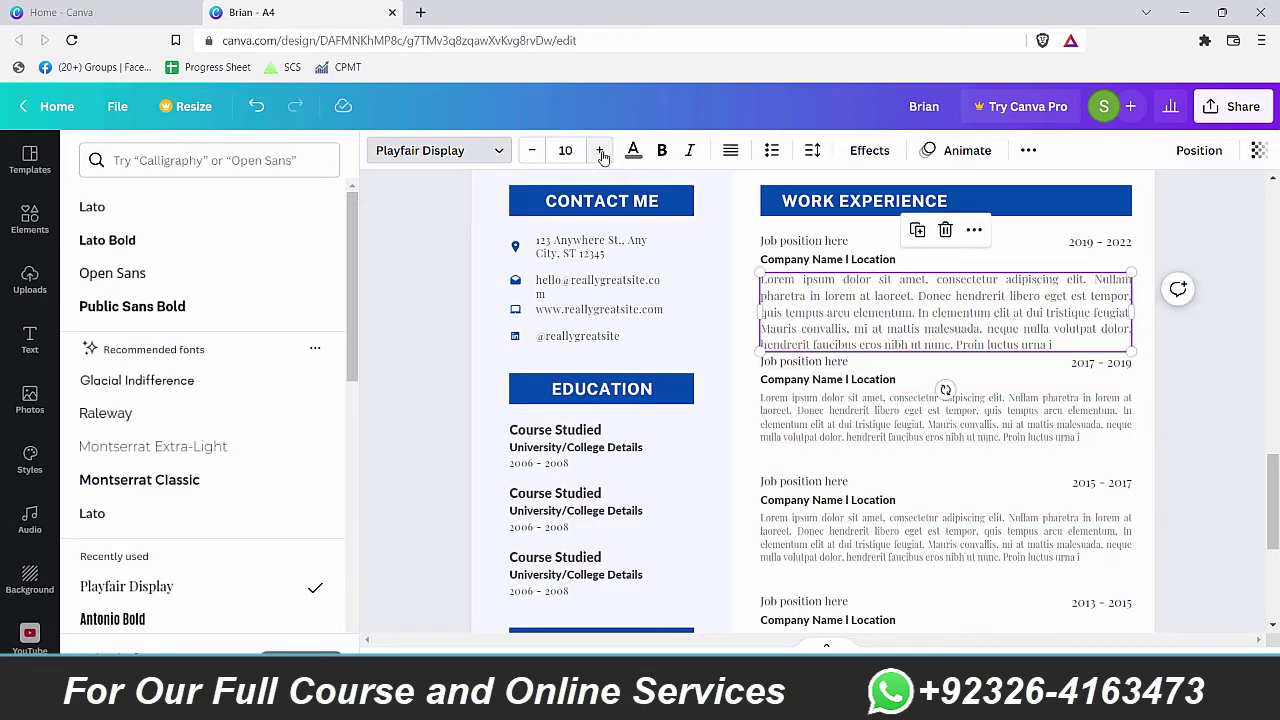
{"action": "left_click", "coordinate": [532, 150]}
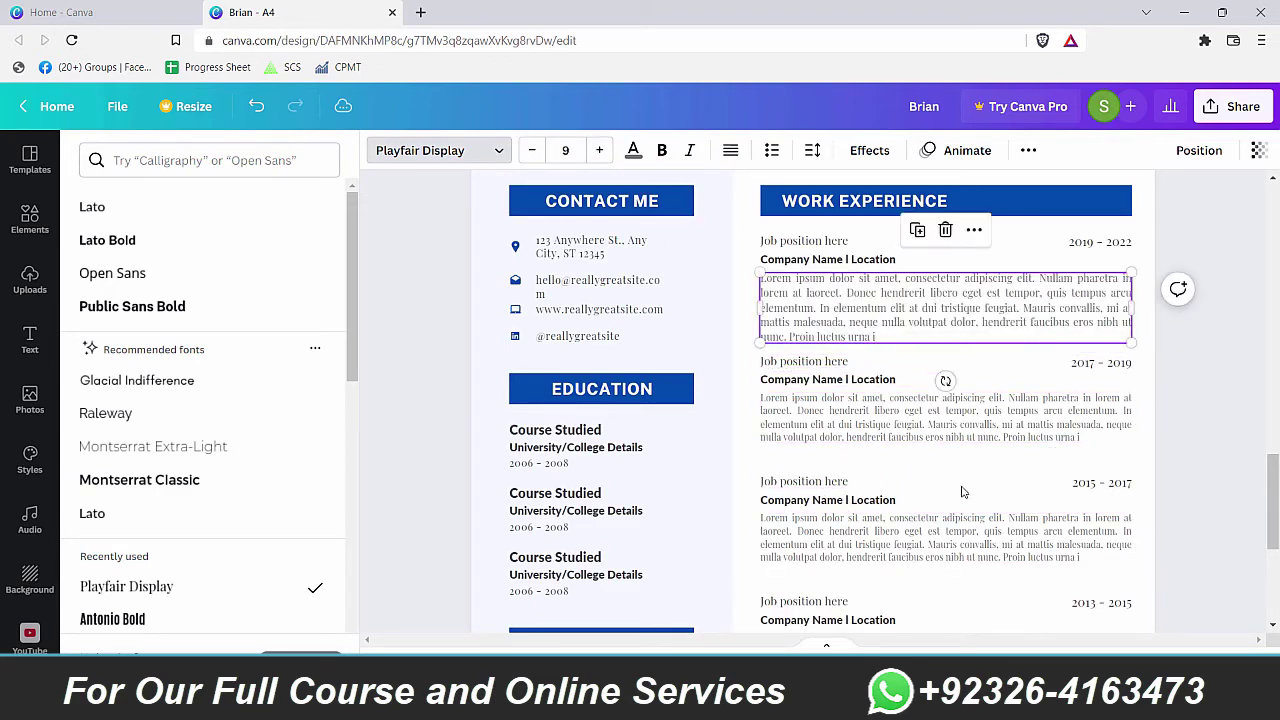
{"action": "key", "text": "ctrl+z"}
{"action": "key", "text": "ctrl+y"}
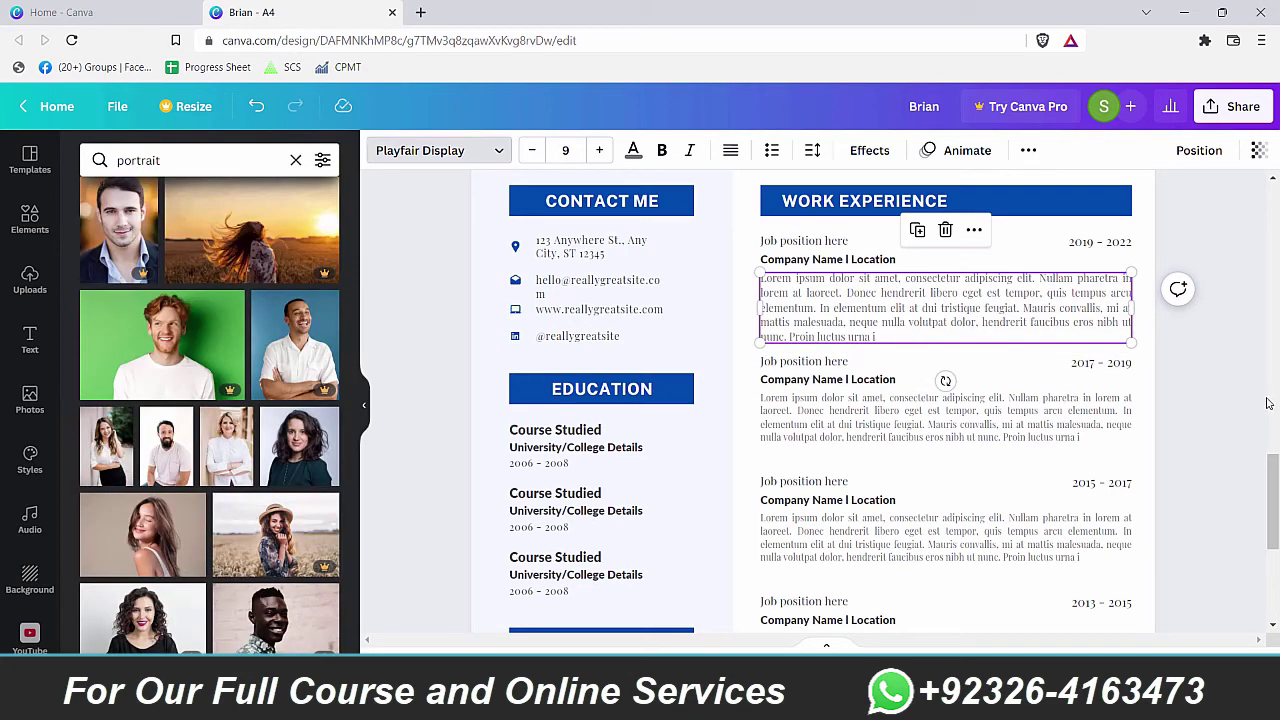
Check the second, third and 2013–2015 job descriptions, which remain at size 8
{"action": "left_click", "coordinate": [1090, 430]}
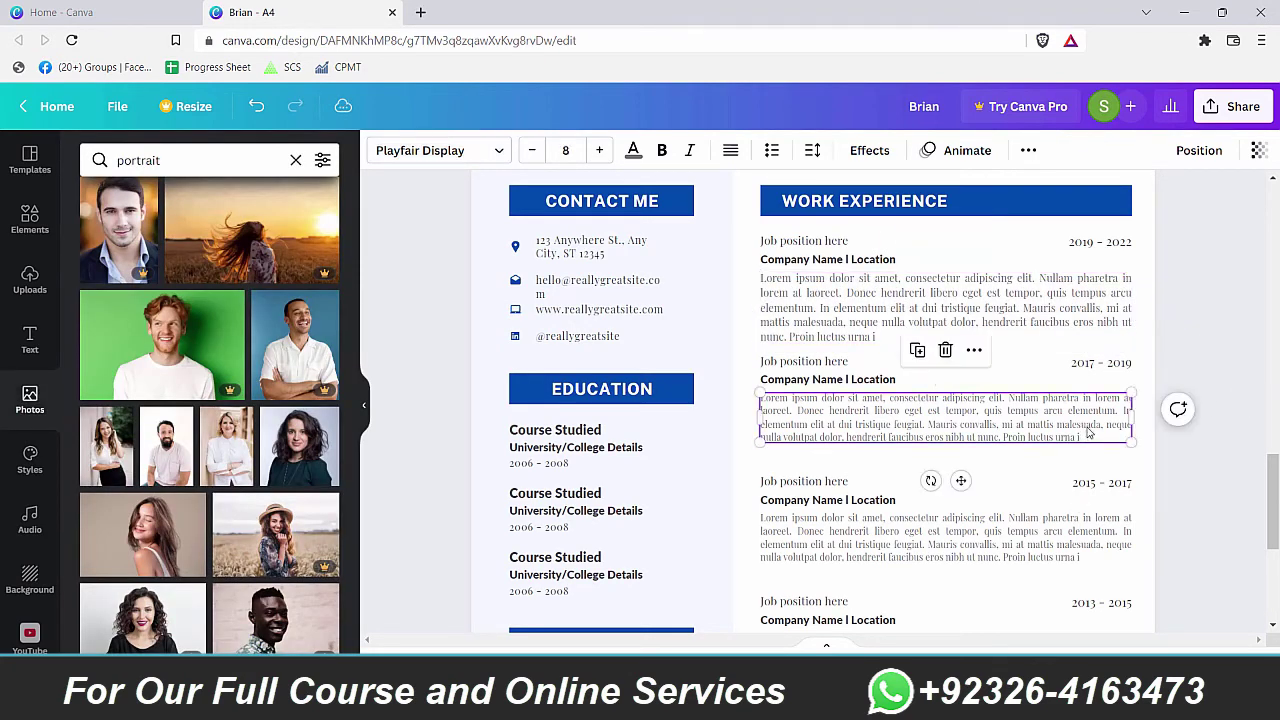
{"action": "left_click", "coordinate": [1058, 527]}
{"action": "scroll", "coordinate": [1000, 510], "scroll_direction": "down", "scroll_amount": 3}
{"action": "left_click", "coordinate": [888, 416]}
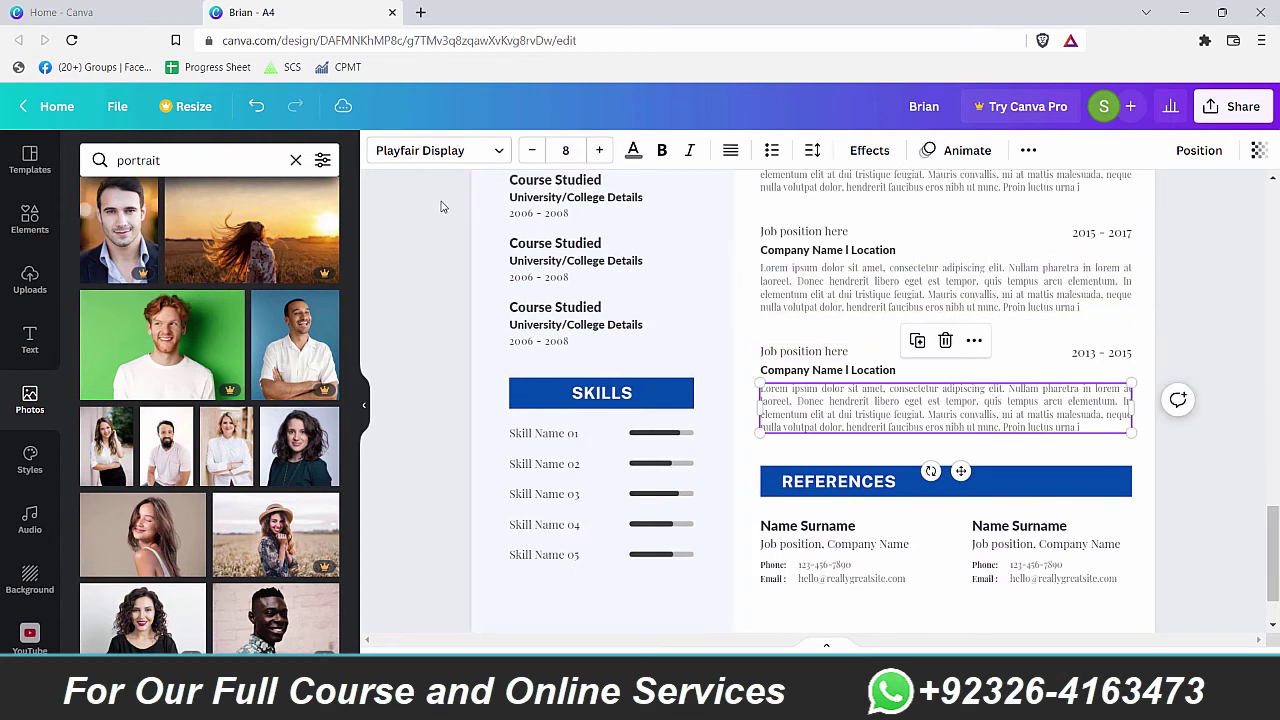
{"action": "left_click", "coordinate": [850, 579]}
{"action": "key", "text": "ctrl+z"}
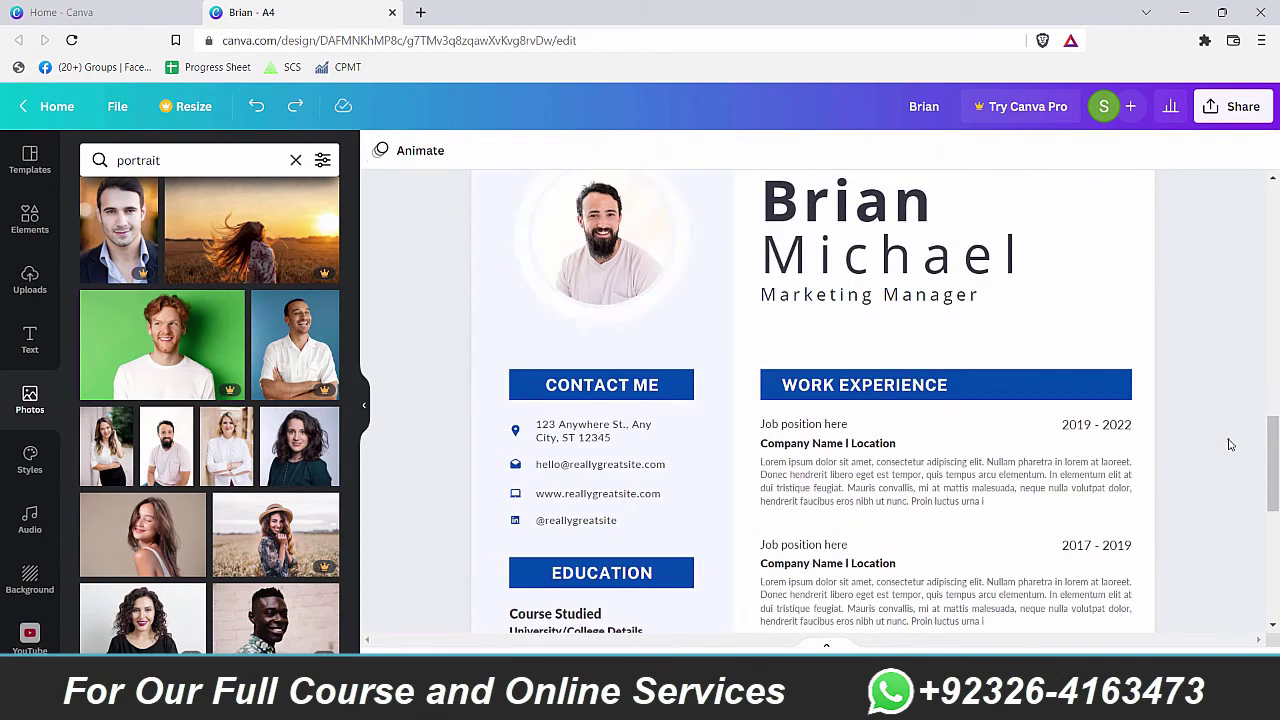
{"action": "left_click", "coordinate": [1013, 490]}
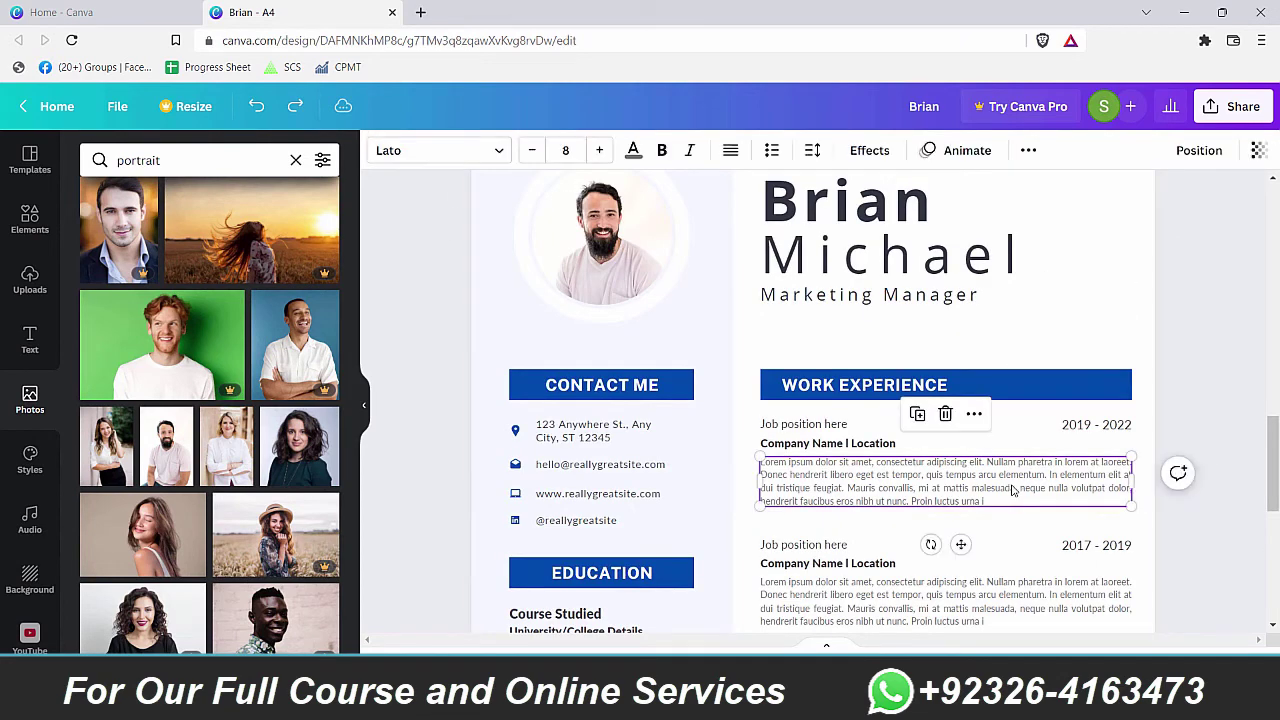
{"action": "left_click", "coordinate": [1226, 490]}
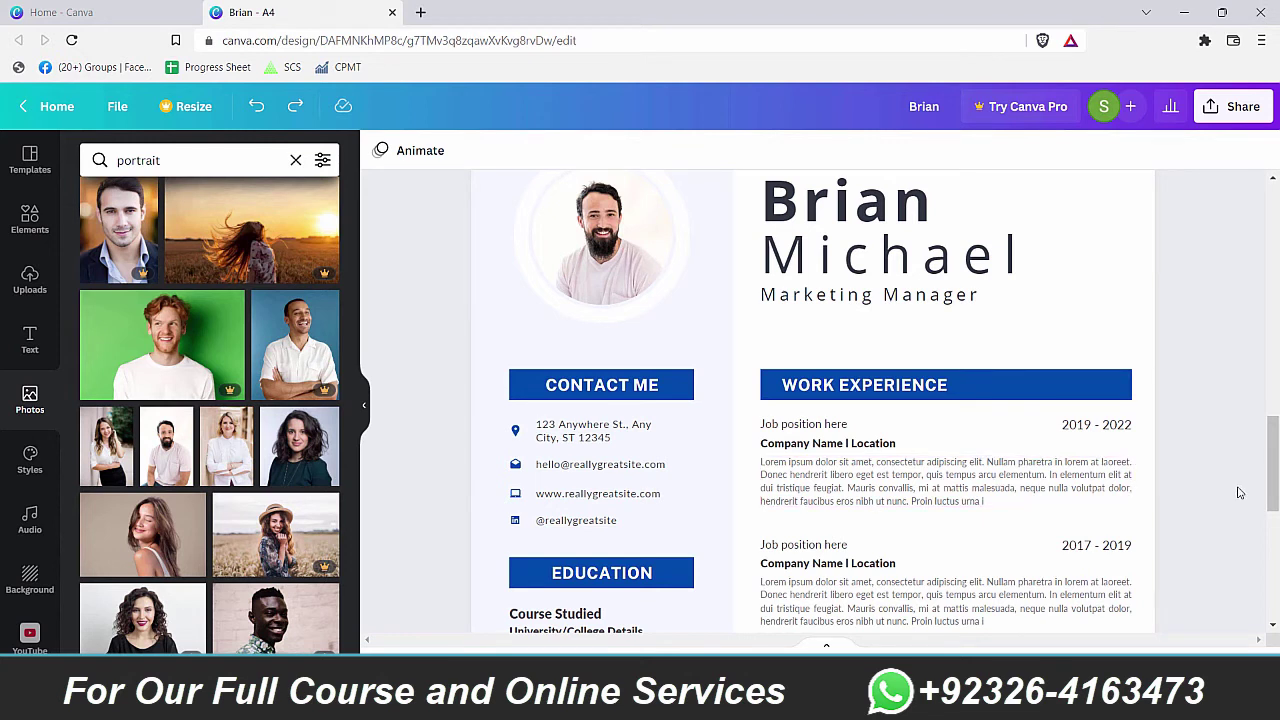
{"action": "left_click", "coordinate": [1082, 490]}
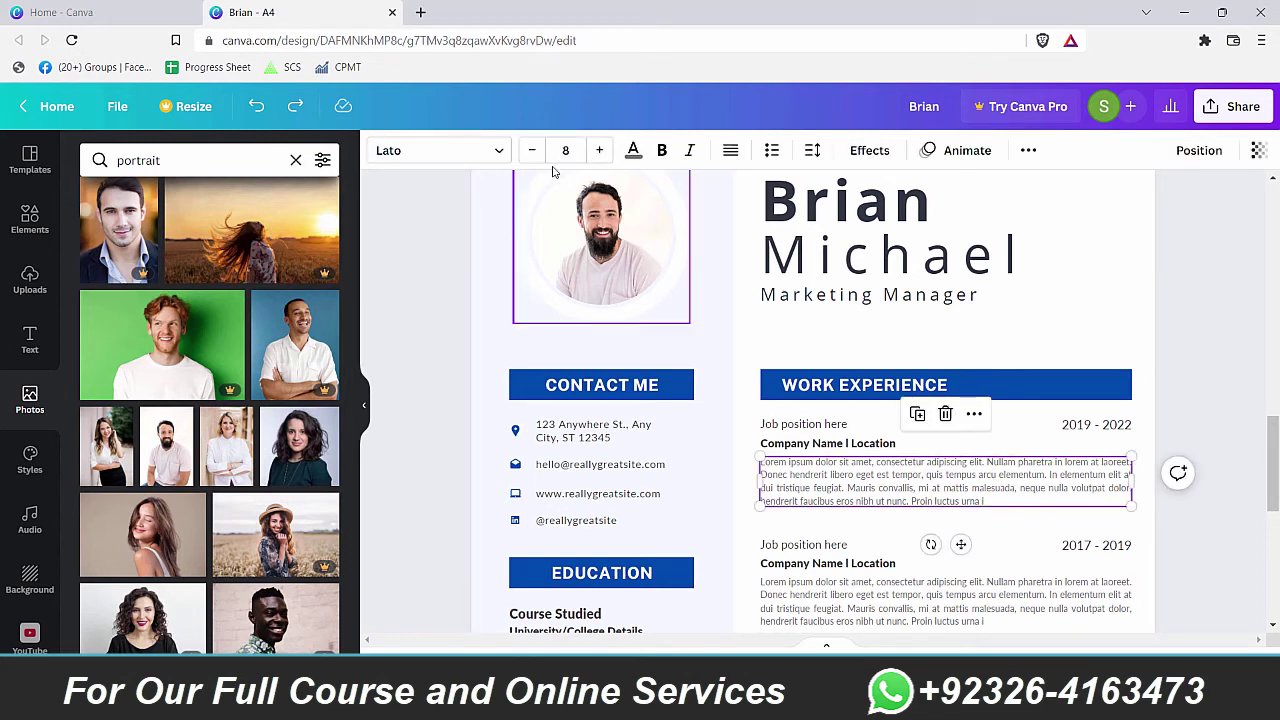
{"action": "scroll", "coordinate": [1100, 494], "scroll_direction": "down", "scroll_amount": 5}
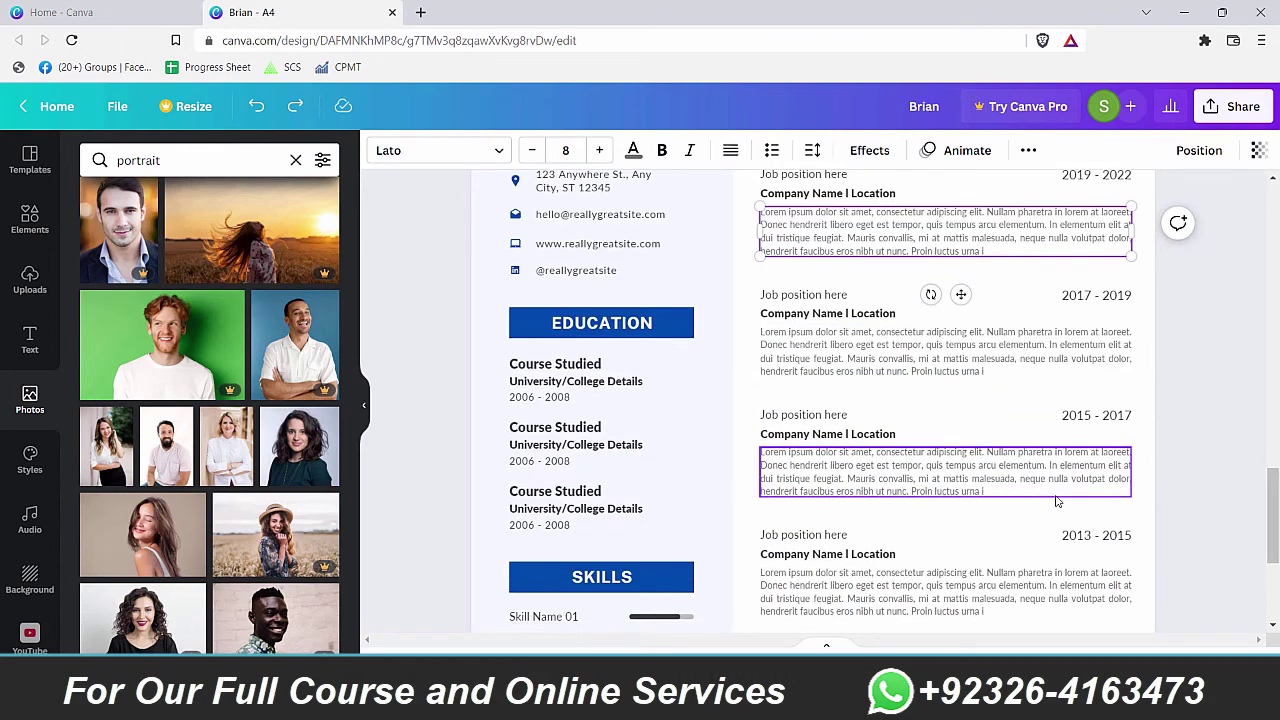
{"action": "scroll", "coordinate": [1193, 490], "scroll_direction": "up", "scroll_amount": 5}
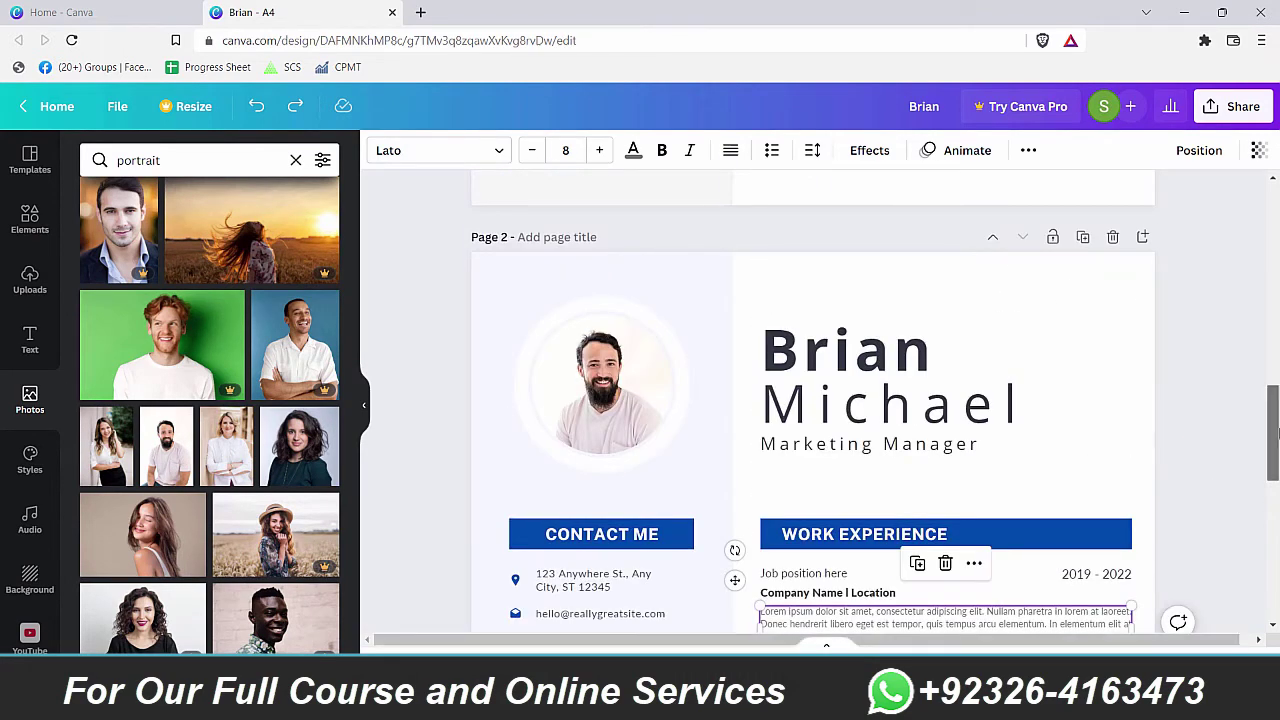
{"action": "left_click_drag", "start_coordinate": [1276, 427], "coordinate": [1276, 450]}
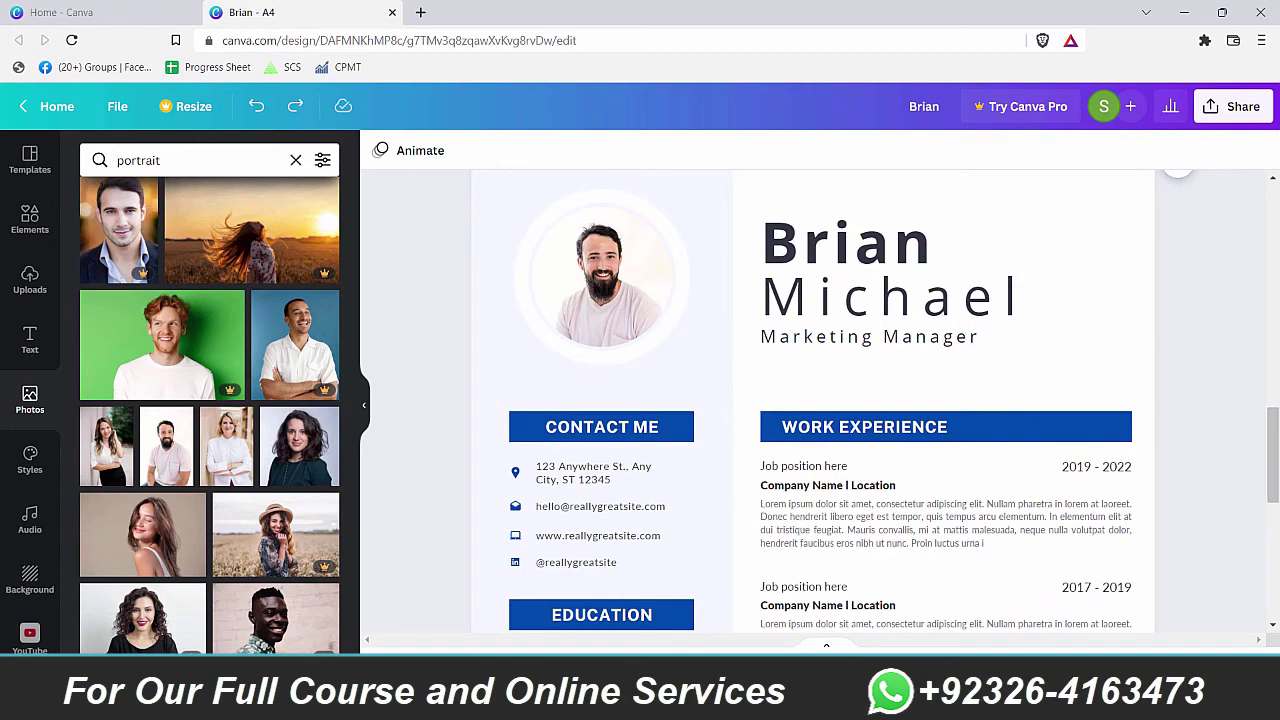
{"action": "key", "text": "ctrl+minus"}
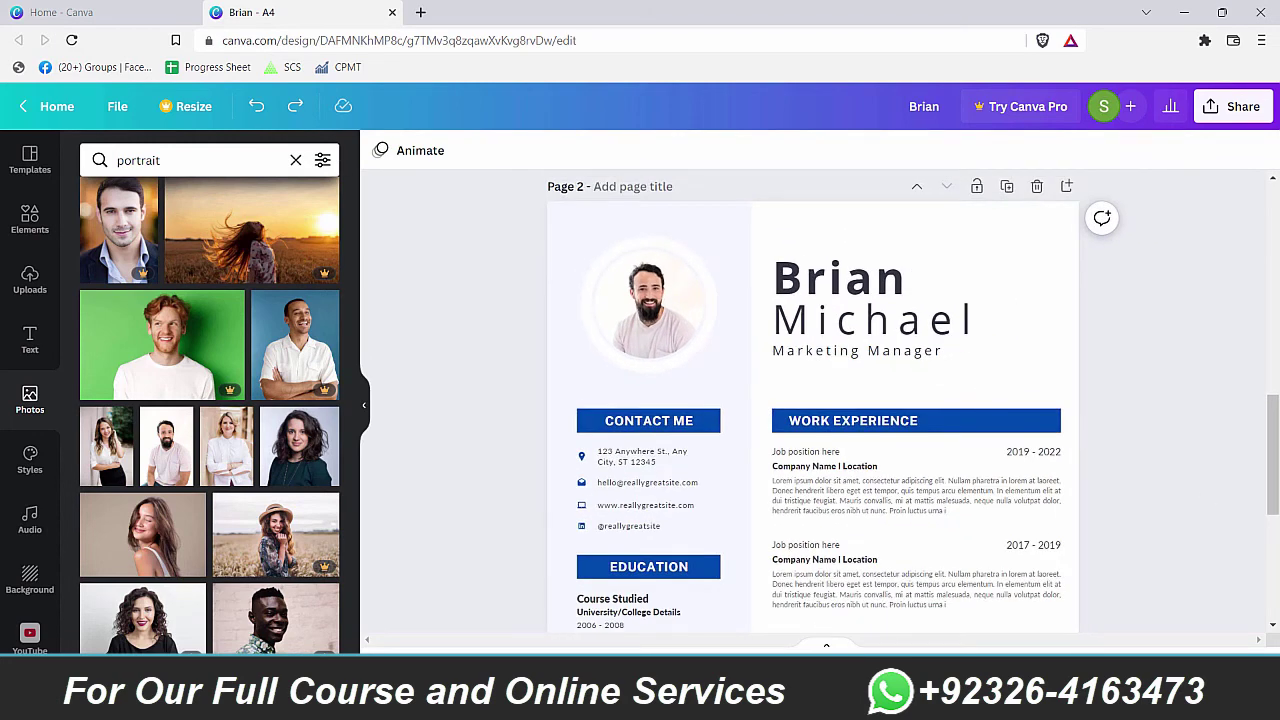
{"action": "left_click_drag", "start_coordinate": [1273, 450], "coordinate": [1273, 463]}
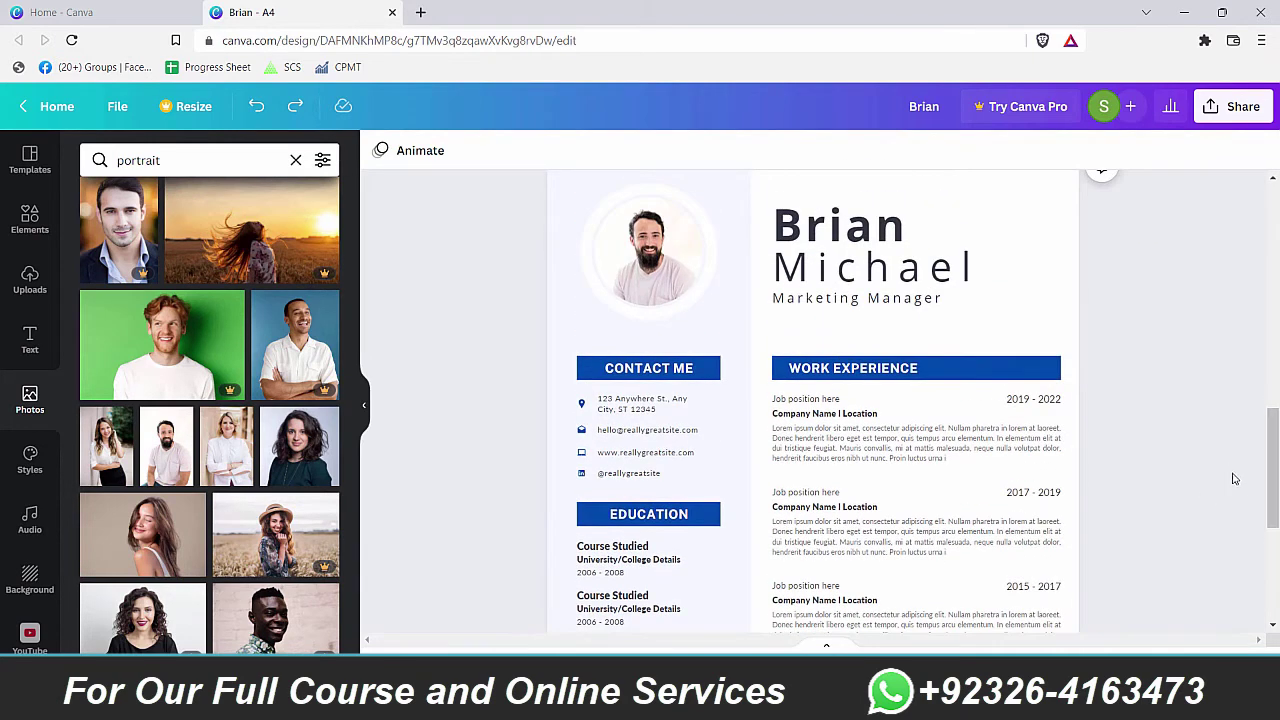
{"action": "scroll", "coordinate": [1234, 479], "scroll_direction": "up", "scroll_amount": 1}
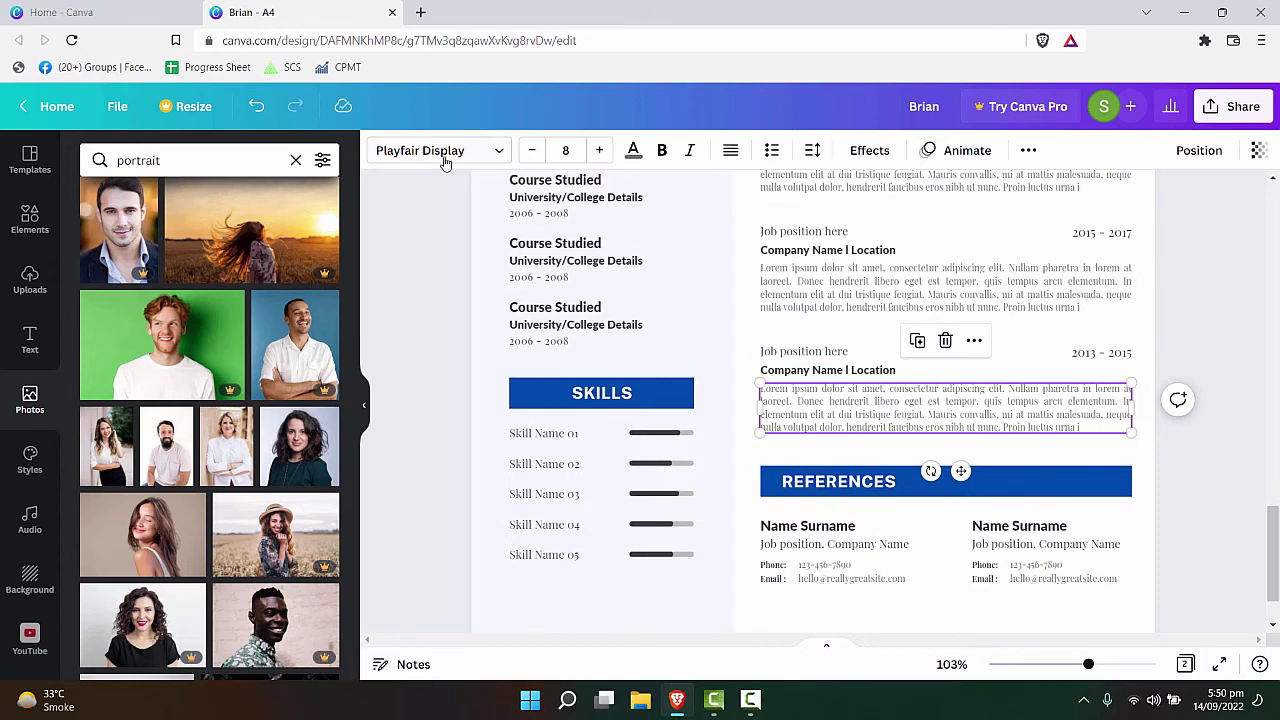
Undo back to Lato and confirm the first Work Experience paragraph shows Lato at size 8
{"action": "left_click", "coordinate": [845, 580]}
{"action": "scroll", "coordinate": [1230, 444], "scroll_direction": "up", "scroll_amount": 5}
{"action": "key", "text": "ctrl+z"}
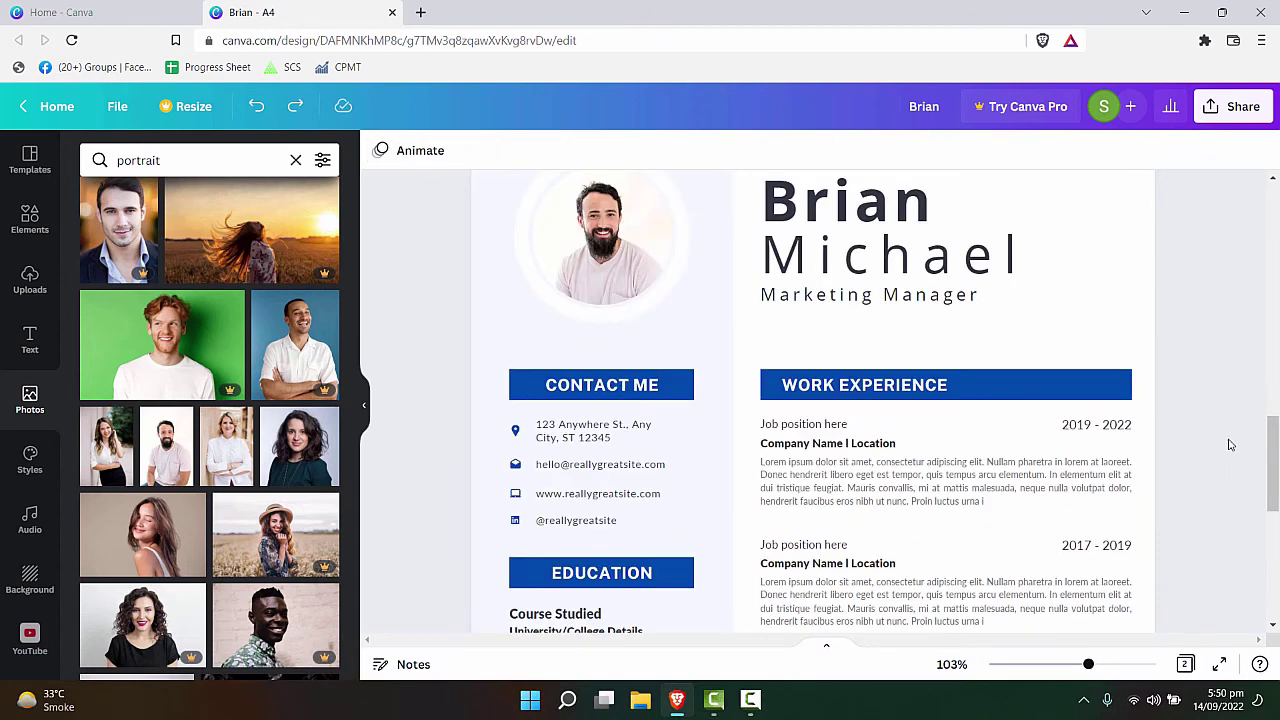
{"action": "left_click", "coordinate": [1122, 492]}
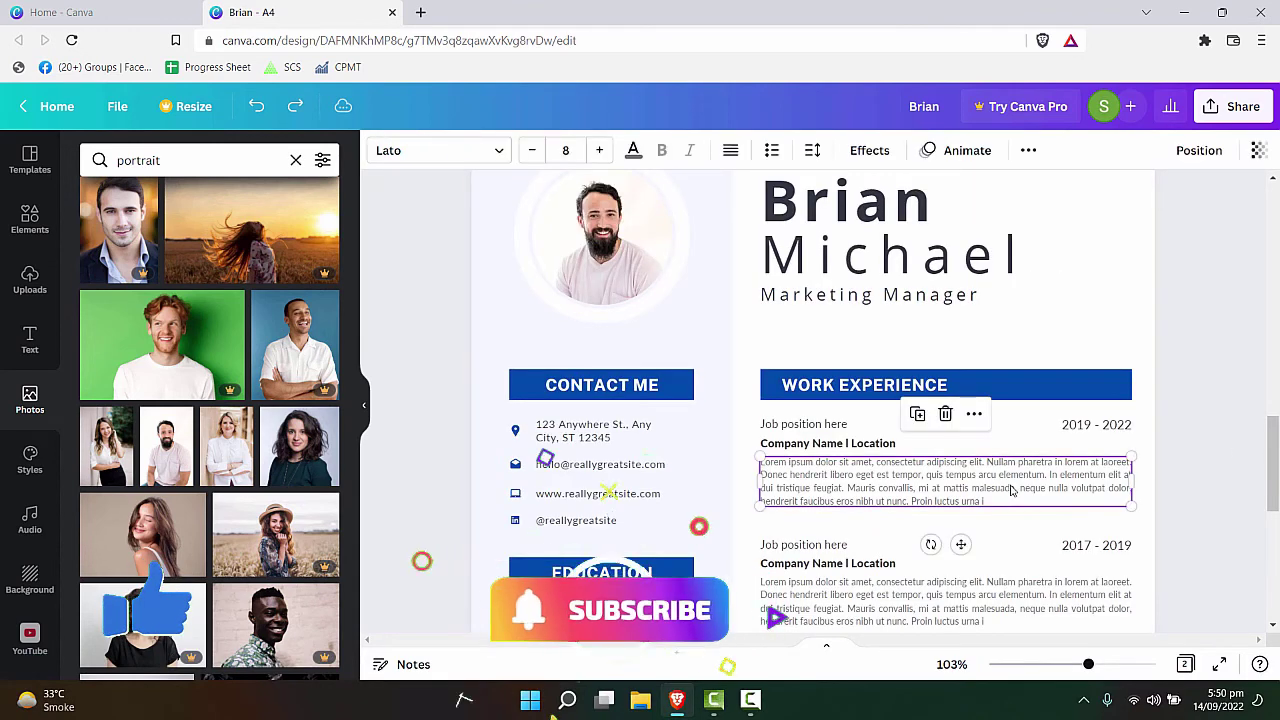
{"action": "left_click", "coordinate": [1226, 490]}
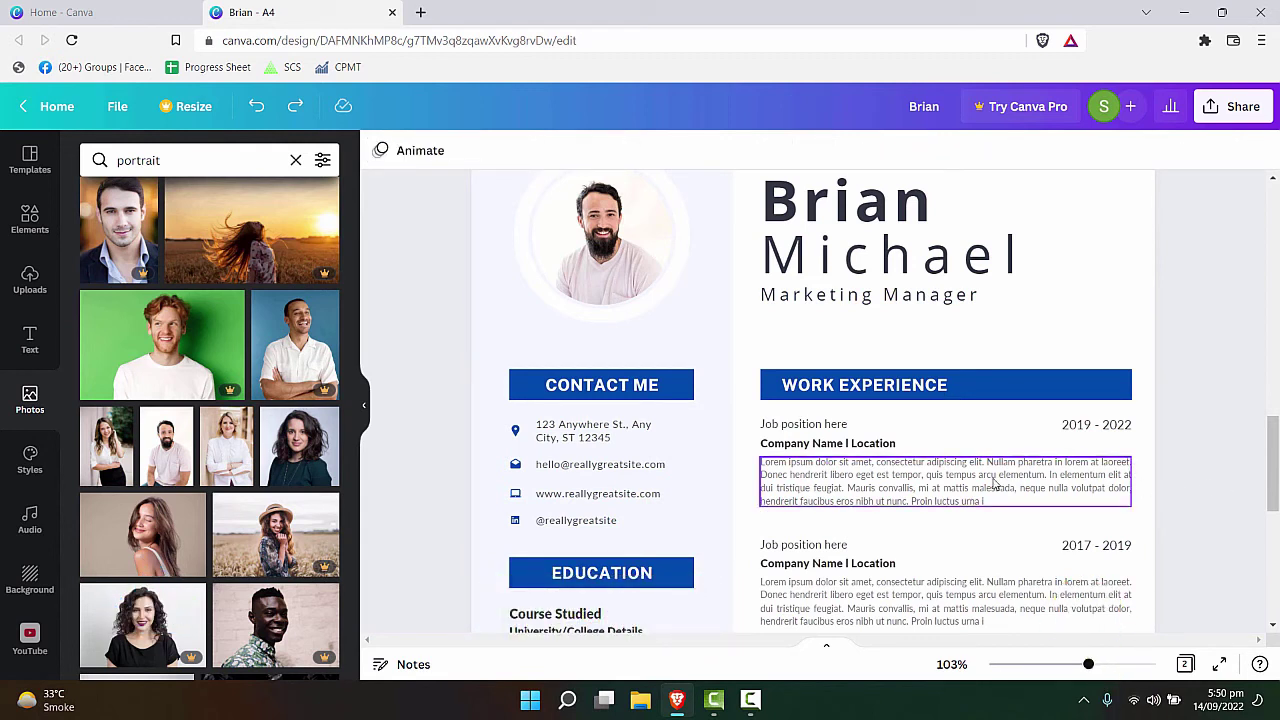
{"action": "left_click", "coordinate": [1088, 489]}
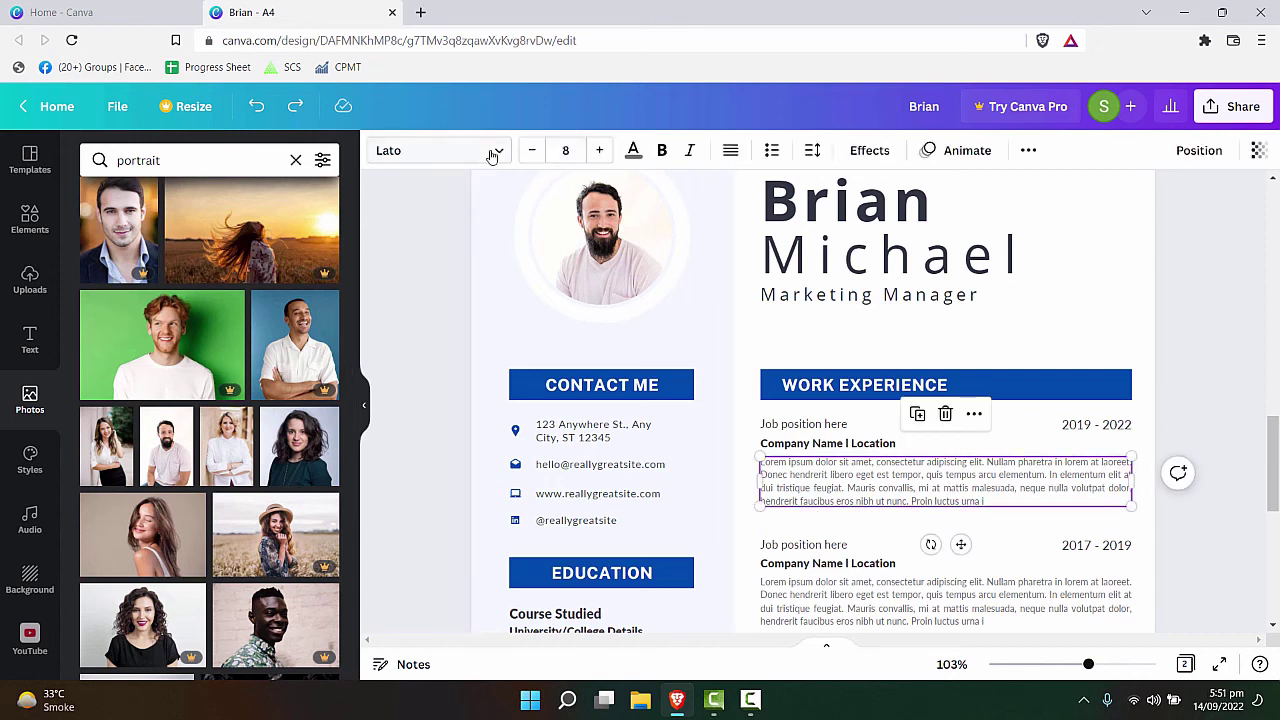